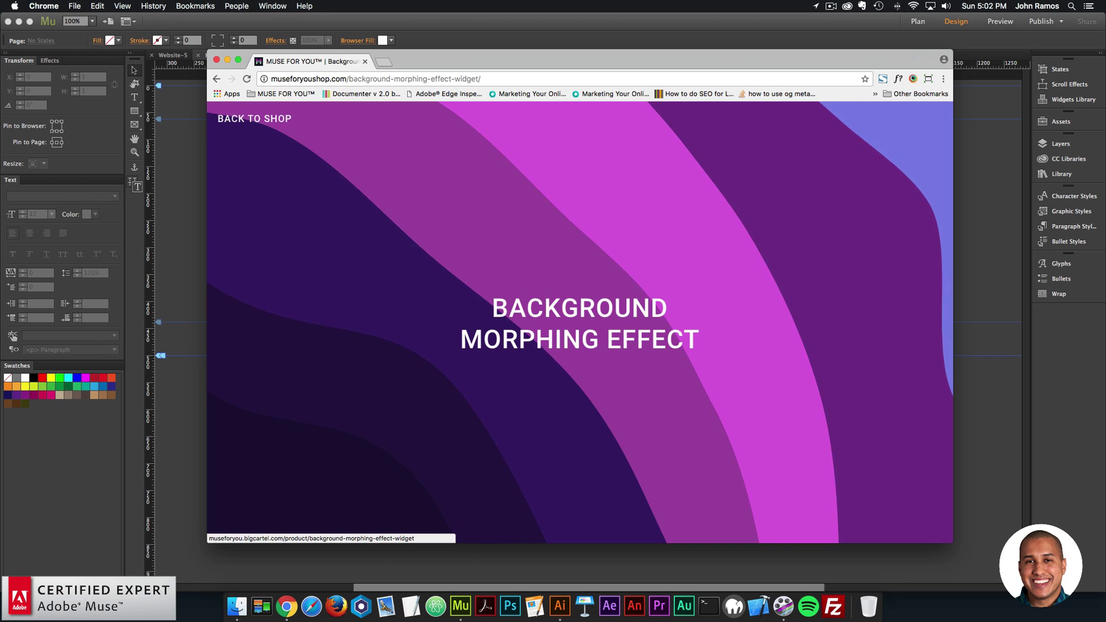
# Open the Background Morphing Effect widget's shop page and review its features and option settings.
pyautogui.click(248, 120)
pyautogui.scroll(-1, 576, 368)
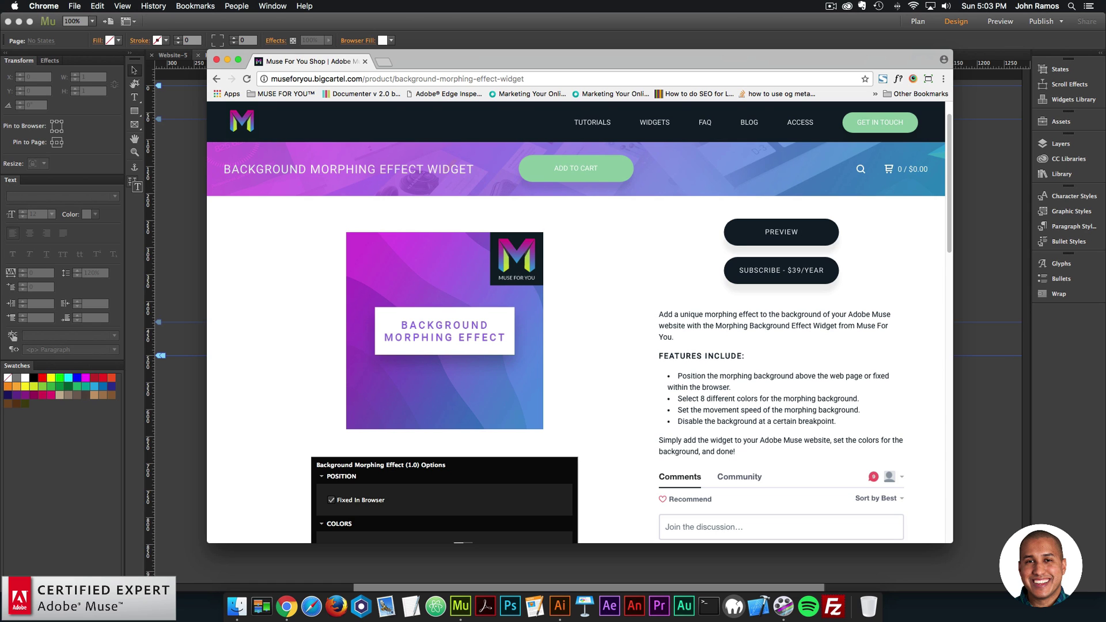
pyautogui.scroll(-5, 576, 369)
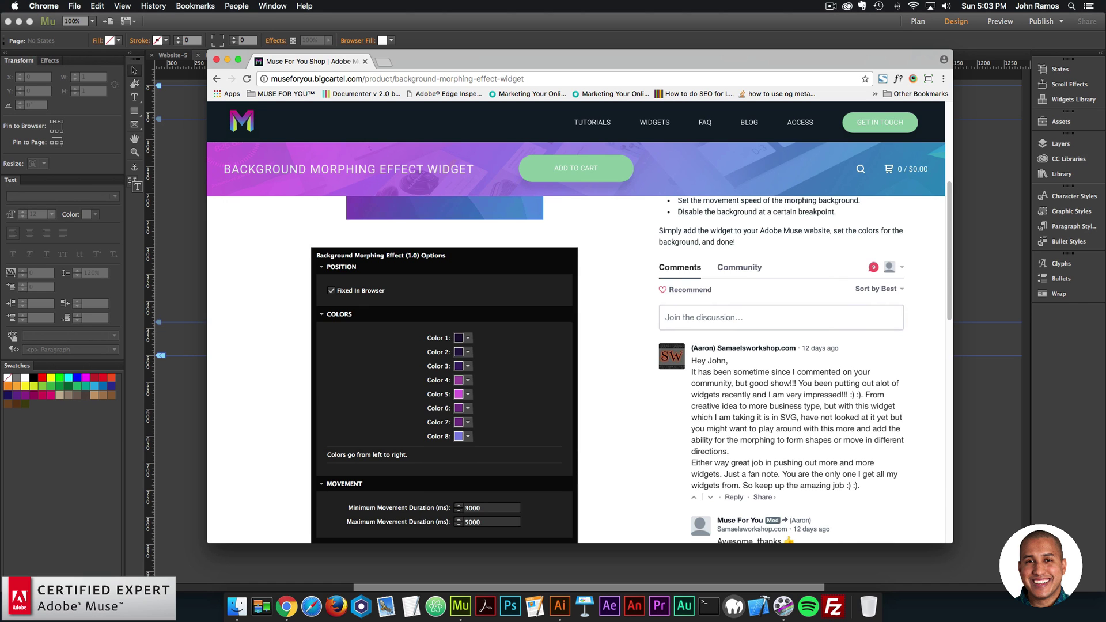
pyautogui.scroll(6, 576, 368)
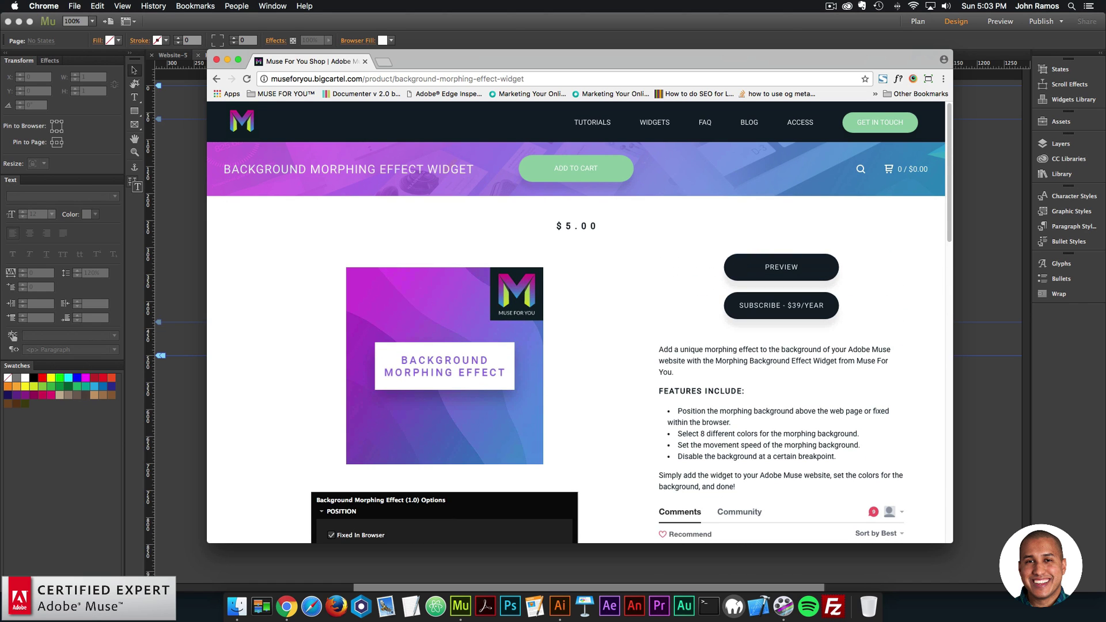
# Switch to Adobe Muse and search the Library for "background morphing".
pyautogui.press('super+Tab')
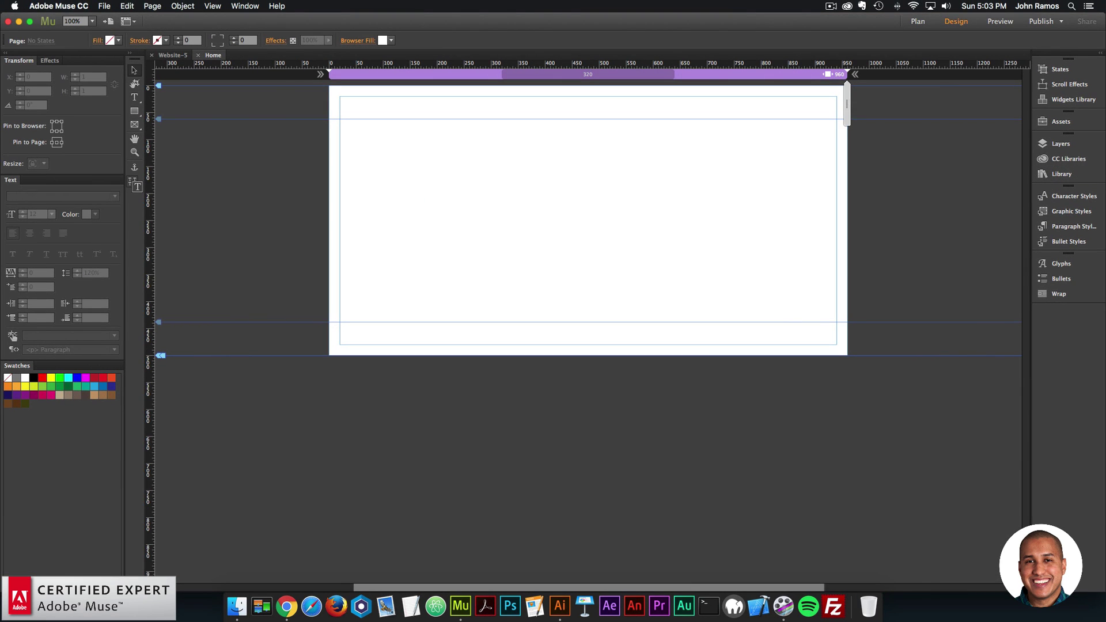
pyautogui.click(245, 5)
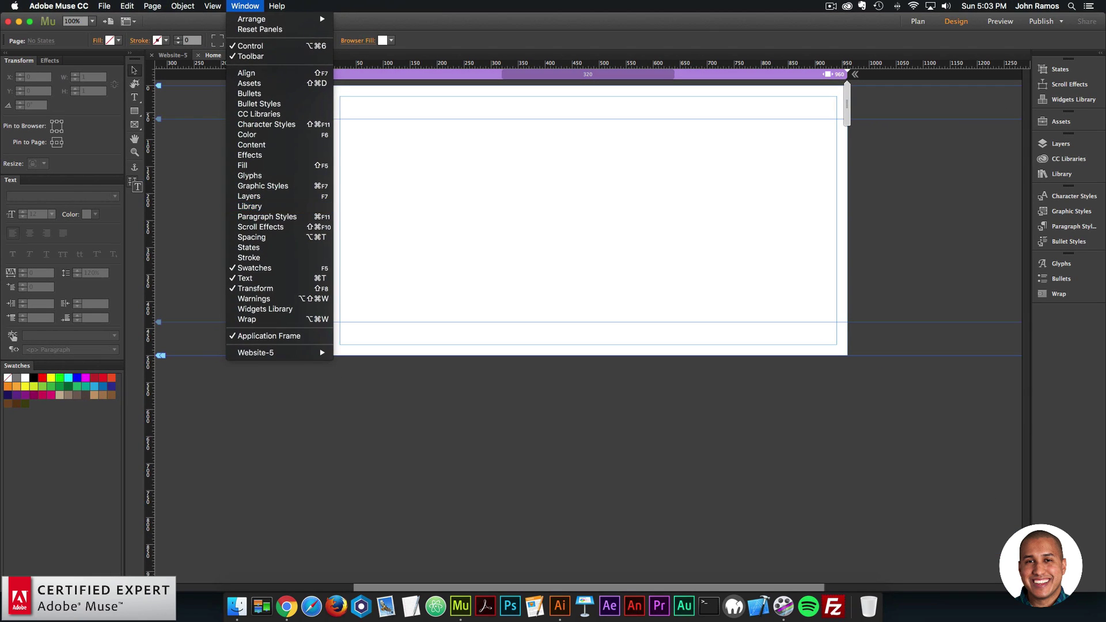
pyautogui.click(249, 202)
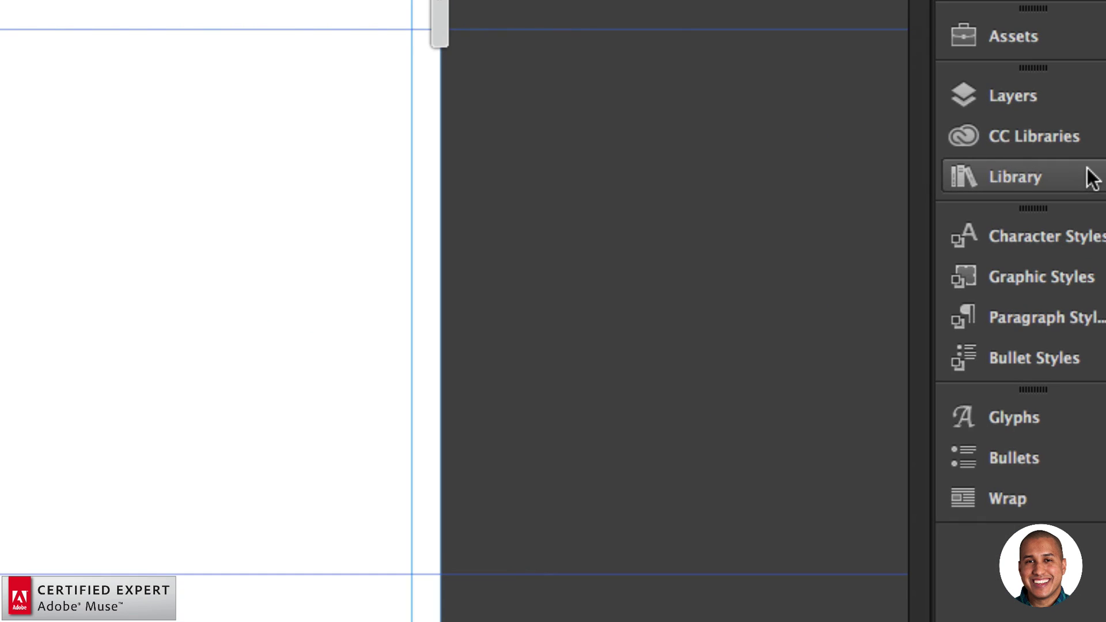
pyautogui.click(1088, 172)
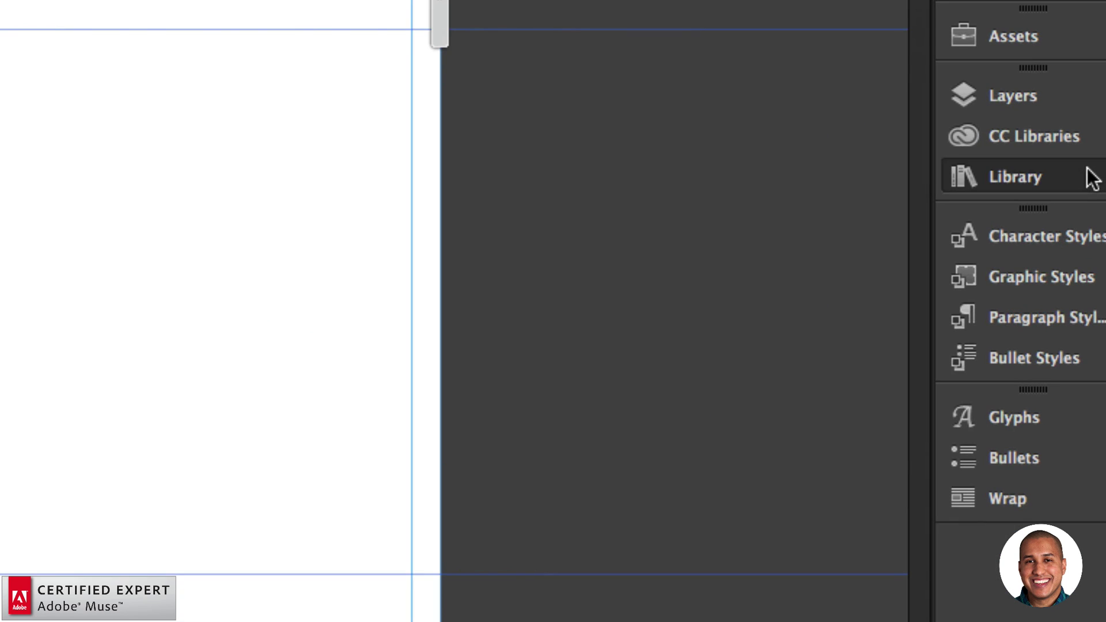
pyautogui.click(640, 272)
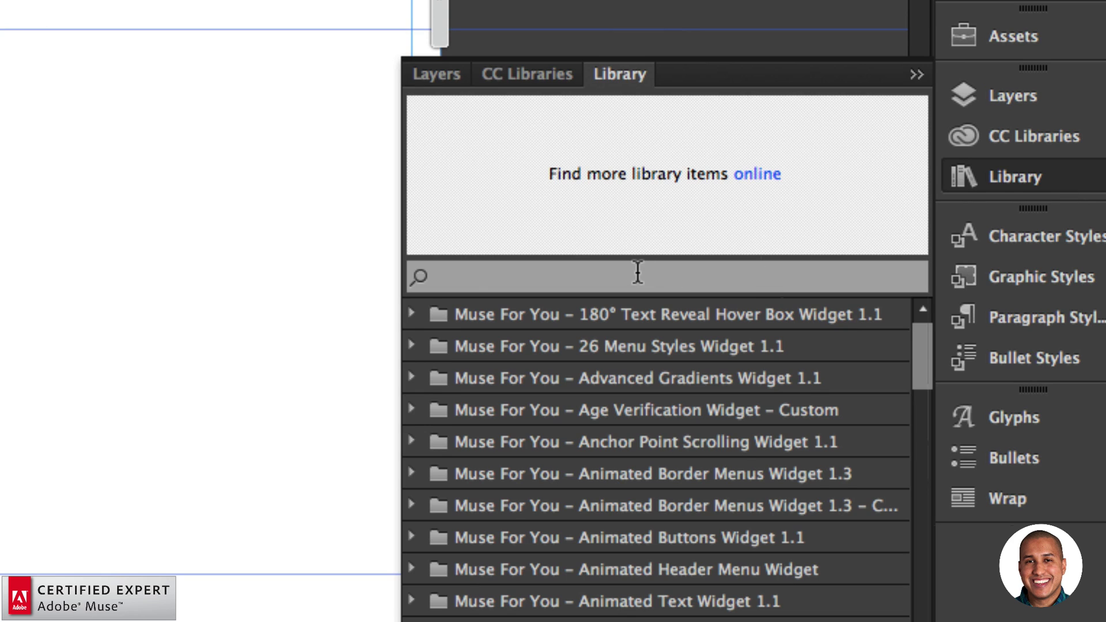
pyautogui.write('background mopr')
pyautogui.press('BackSpace')
pyautogui.press('BackSpace')
pyautogui.write('rphing')
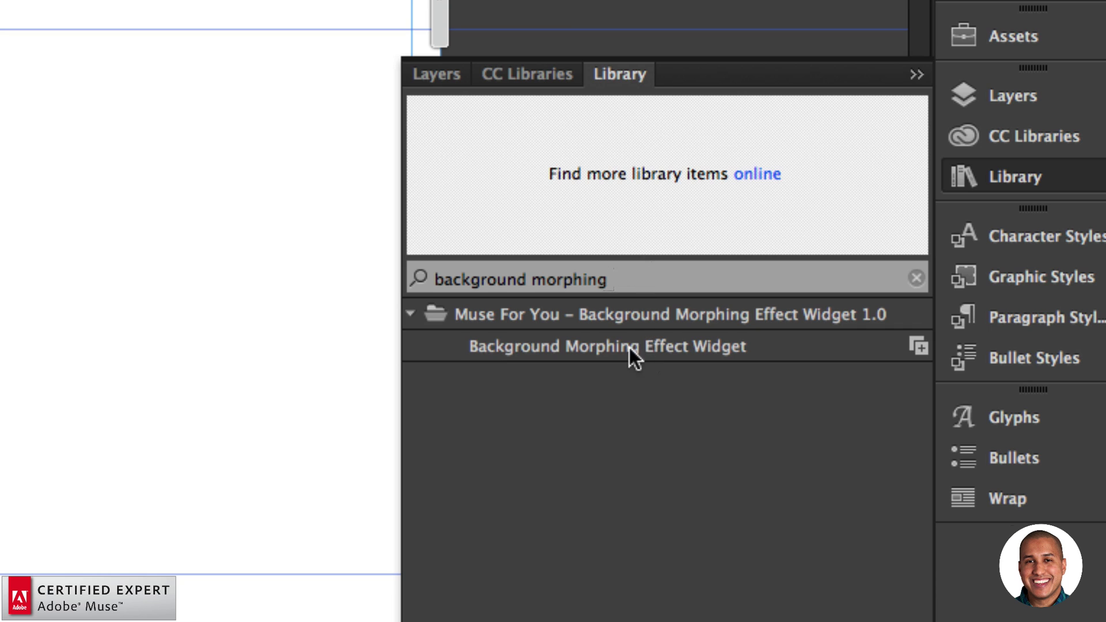
# Place the Background Morphing Effect Widget just outside the page's left edge at X -50, Y 62.
pyautogui.click(583, 348)
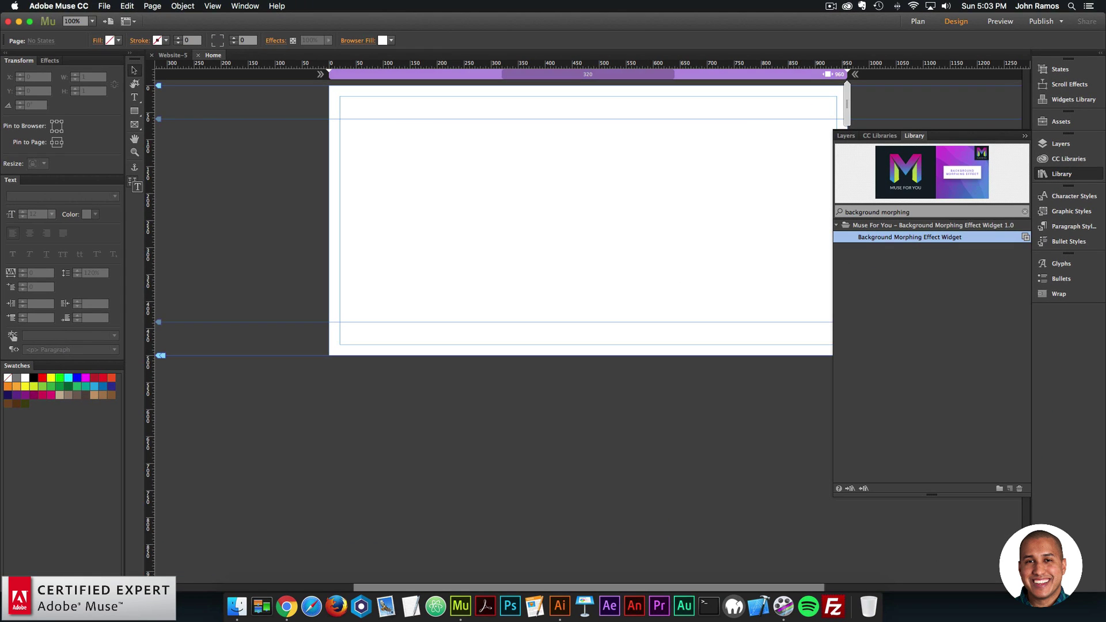
pyautogui.moveTo(910, 237); pyautogui.dragTo(303, 119)
pyautogui.click(339, 117)
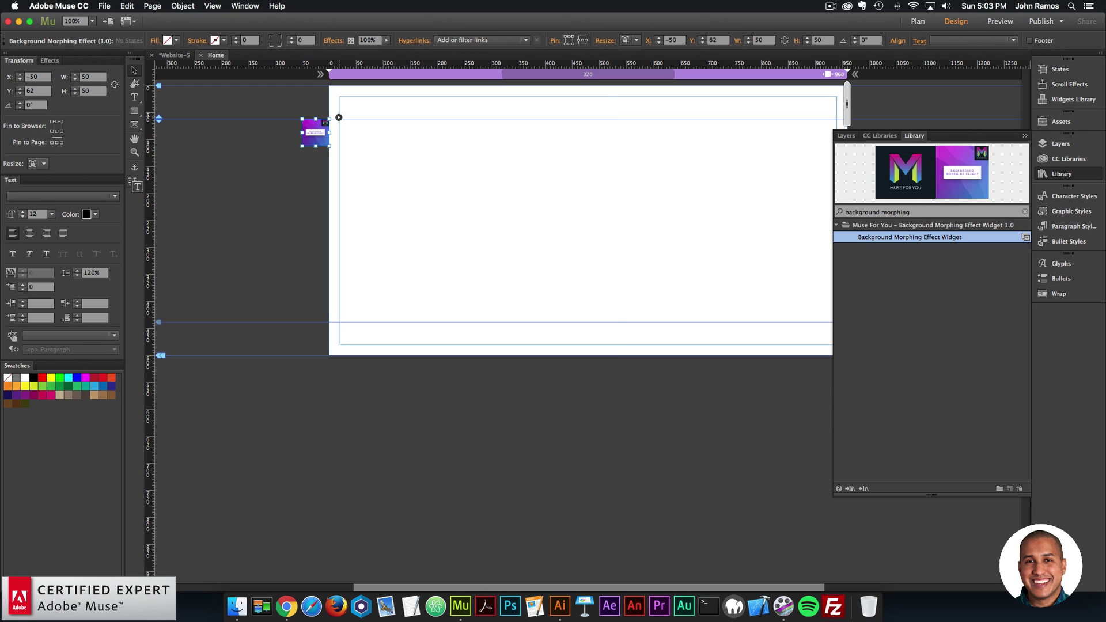
pyautogui.click(392, 179)
pyautogui.moveTo(316, 133); pyautogui.dragTo(316, 132)
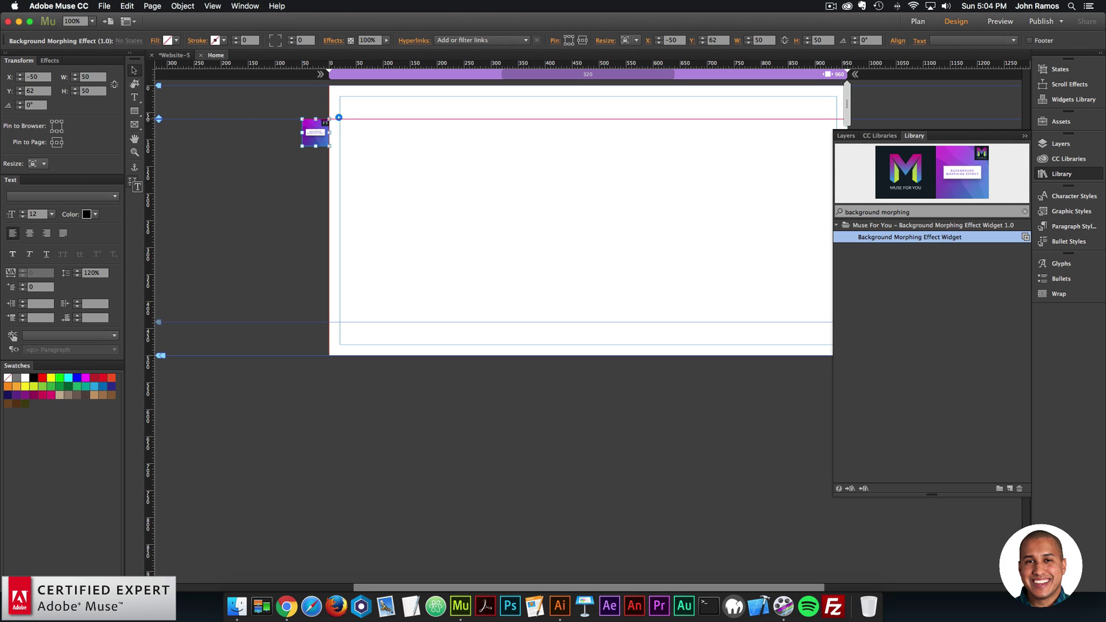
pyautogui.press('Escape')
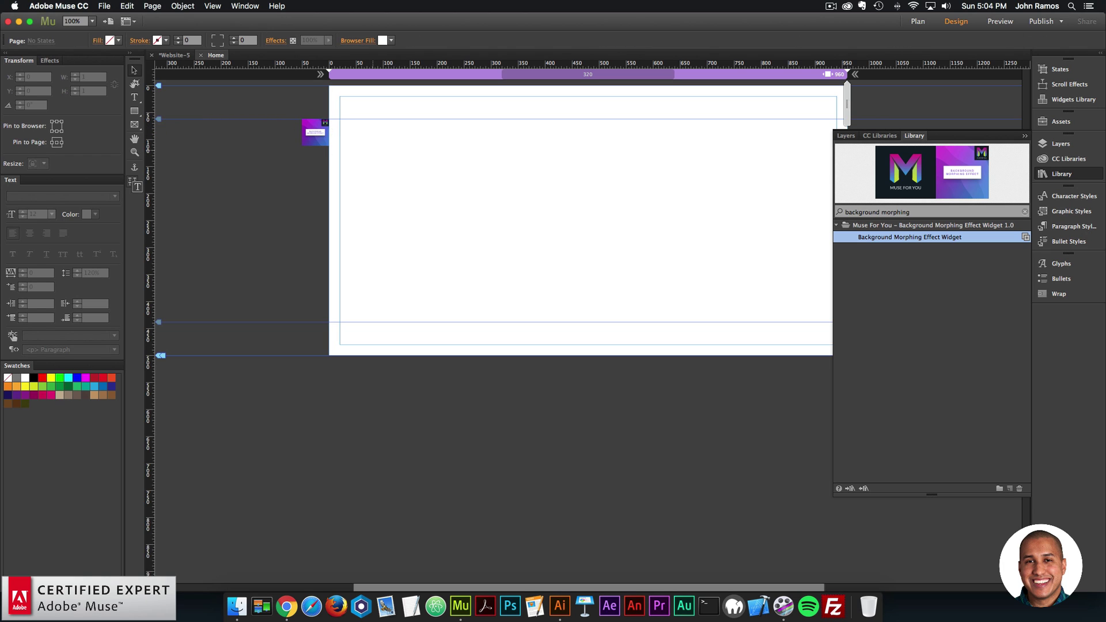
# Preview the page with the morphing background in the browser and return to Muse.
pyautogui.click(104, 6)
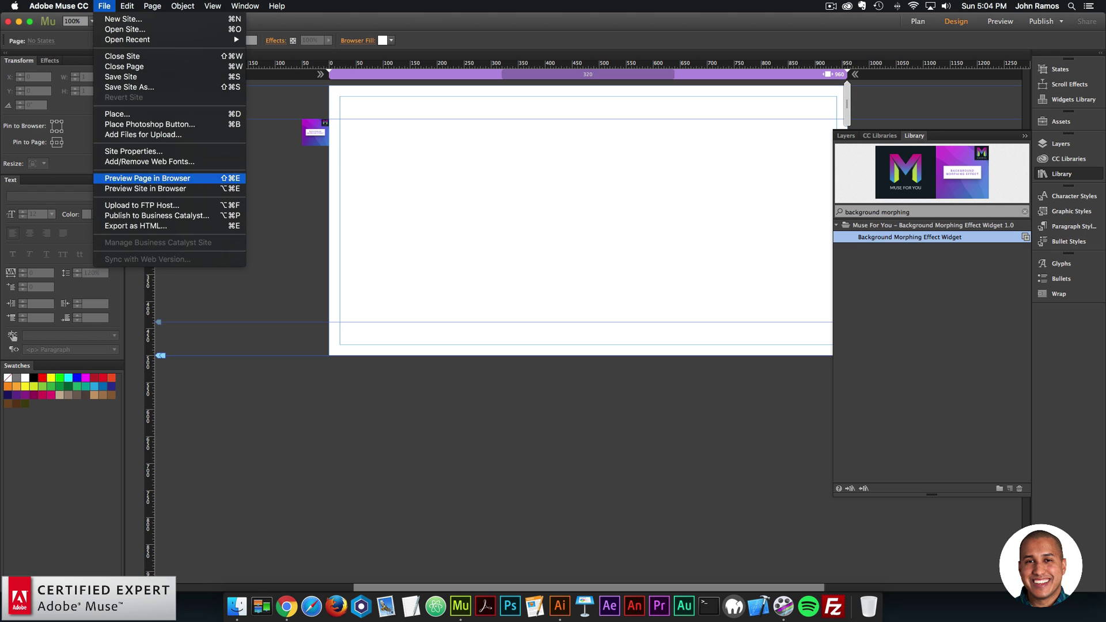
pyautogui.click(132, 178)
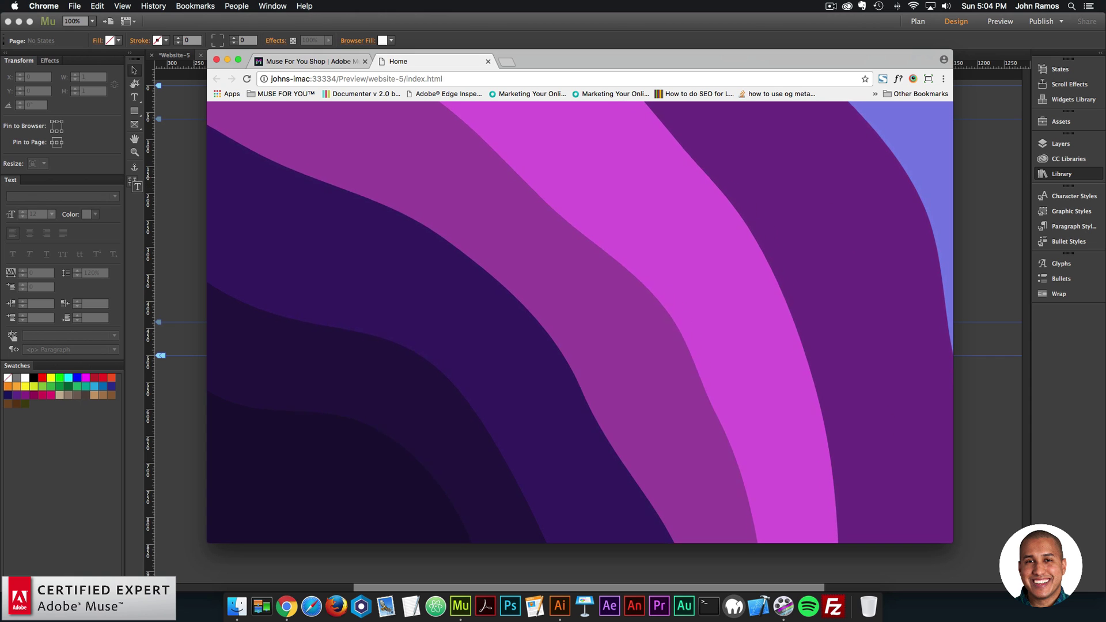
pyautogui.press('super+Tab')
# Turn off Fixed In Browser in the Background Morphing Effect options.
pyautogui.moveTo(316, 123); pyautogui.dragTo(318, 123)
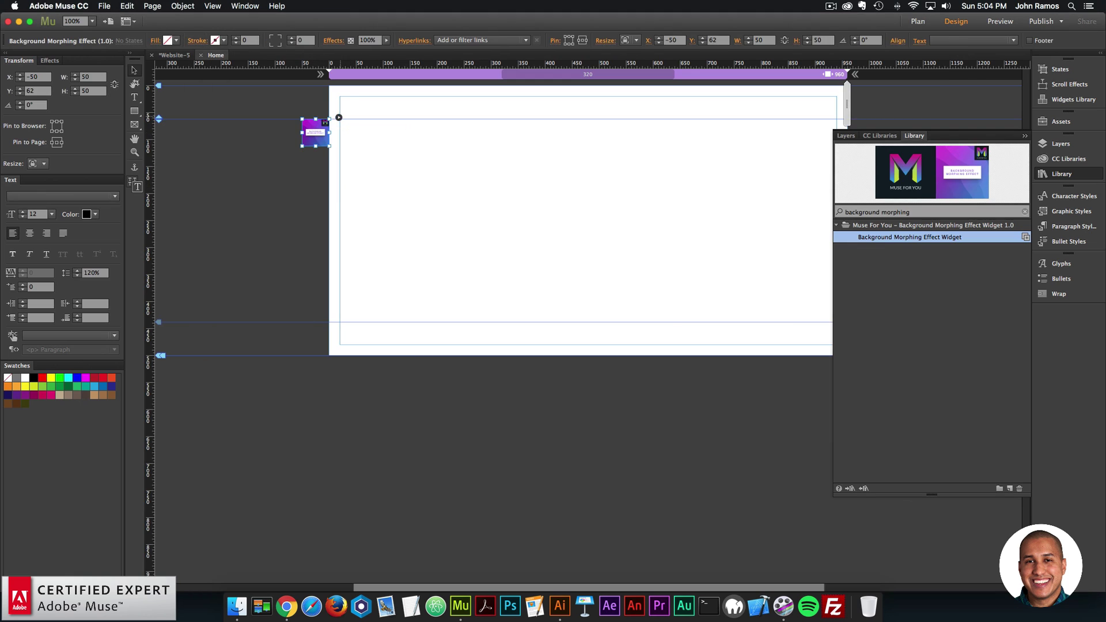
pyautogui.click(339, 118)
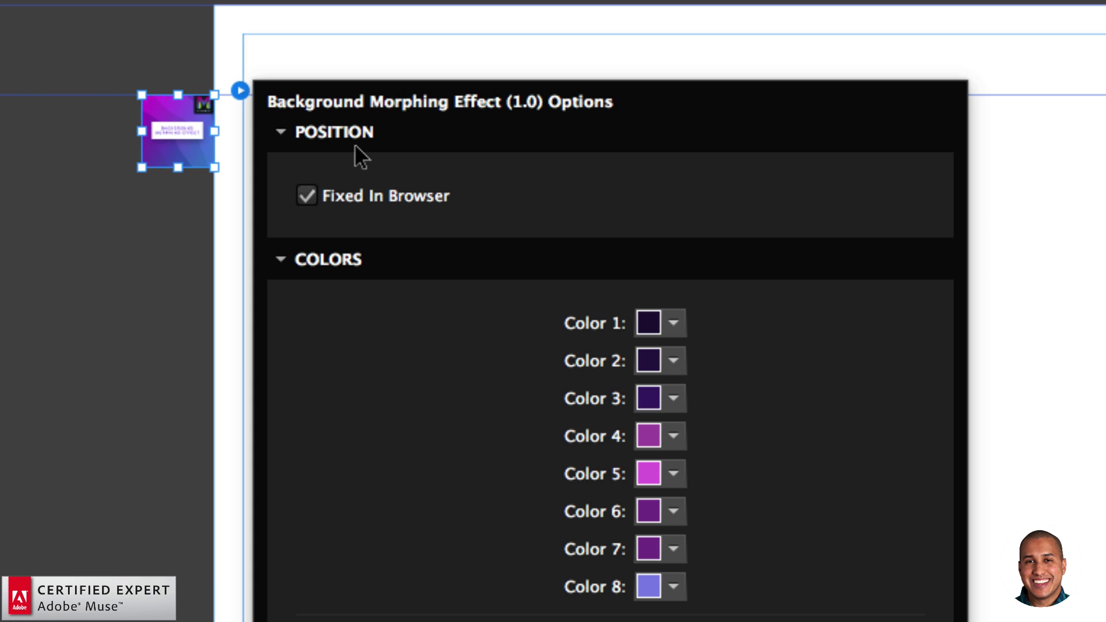
pyautogui.click(306, 195)
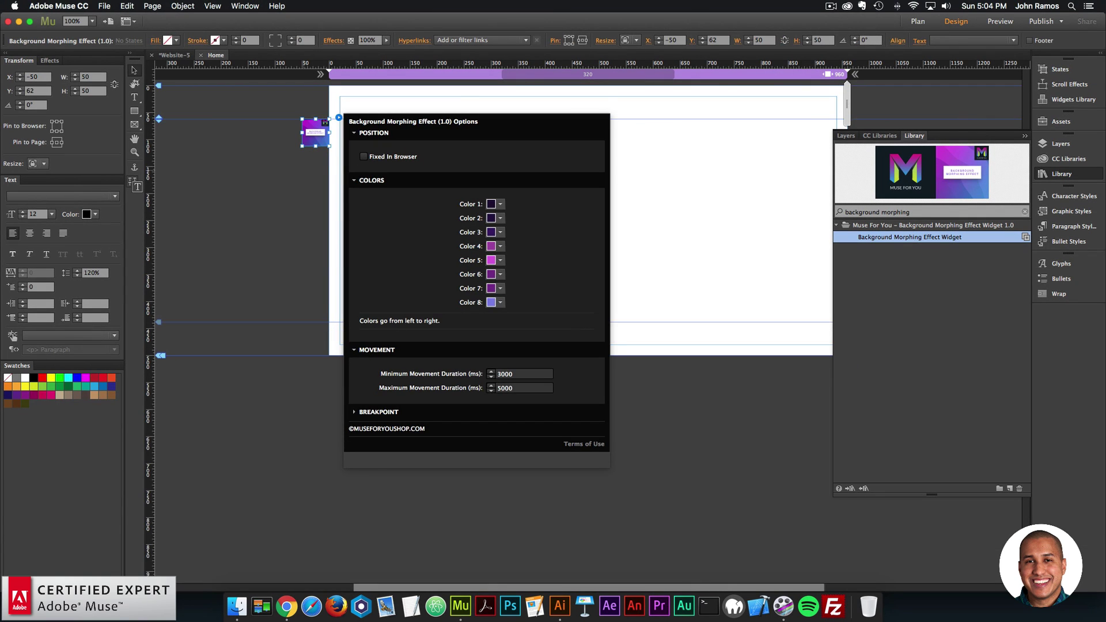
pyautogui.click(292, 201)
# Extend the page's bottom well downward and preview it in the browser to check how the background scrolls.
pyautogui.press('super+minus')
pyautogui.moveTo(160, 288); pyautogui.dragTo(161, 564)
pyautogui.click(104, 6)
pyautogui.click(150, 179)
pyautogui.scroll(-5, 576, 323)
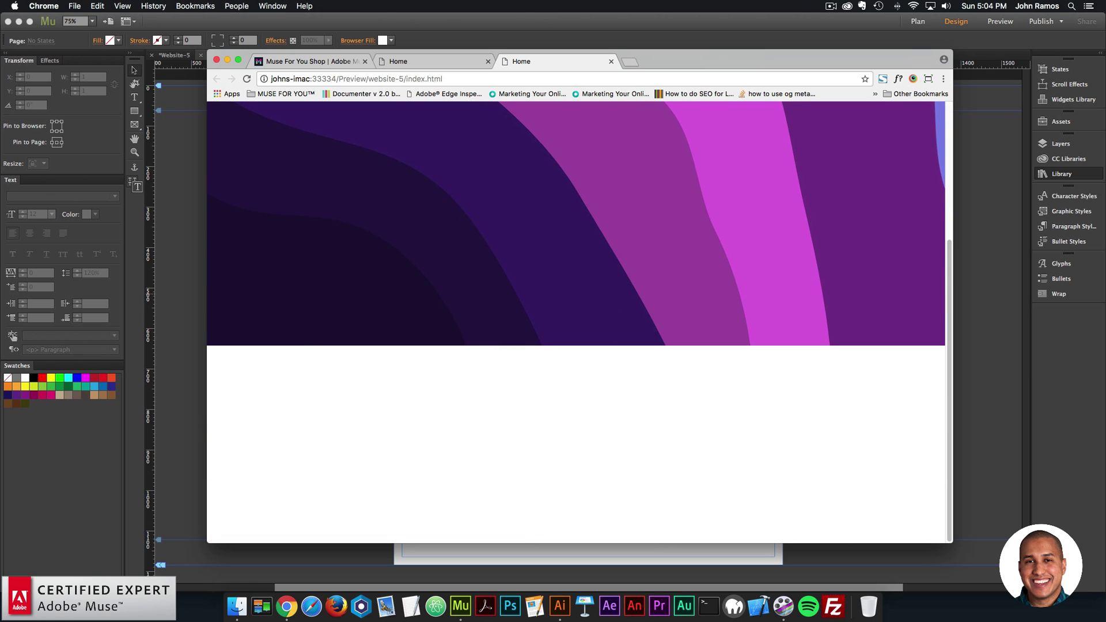
pyautogui.scroll(3, 576, 288)
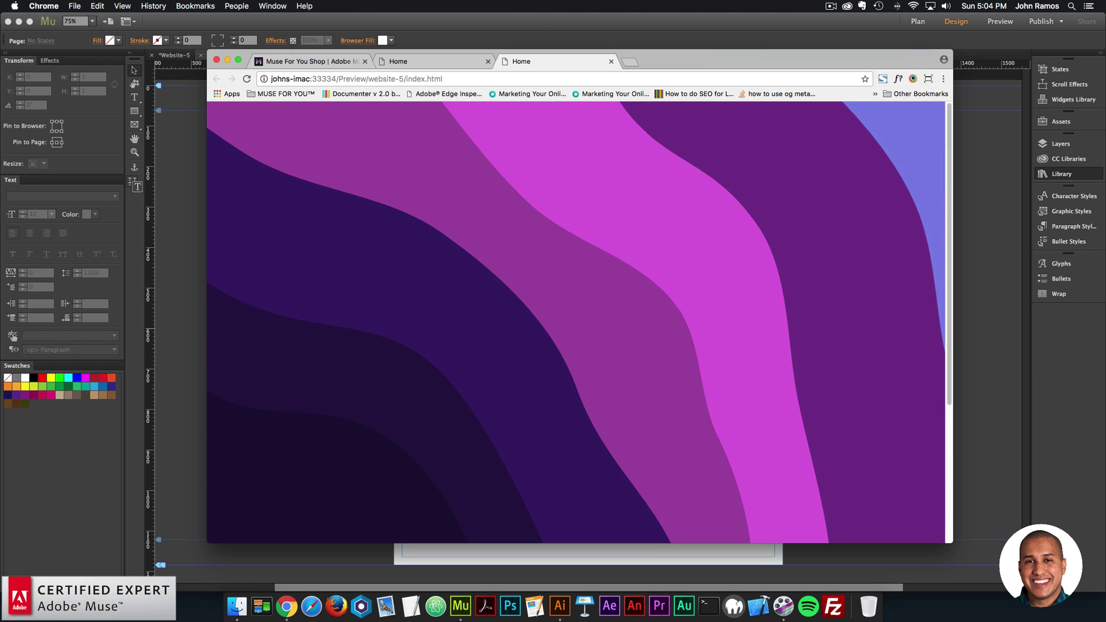
pyautogui.scroll(-4, 575, 323)
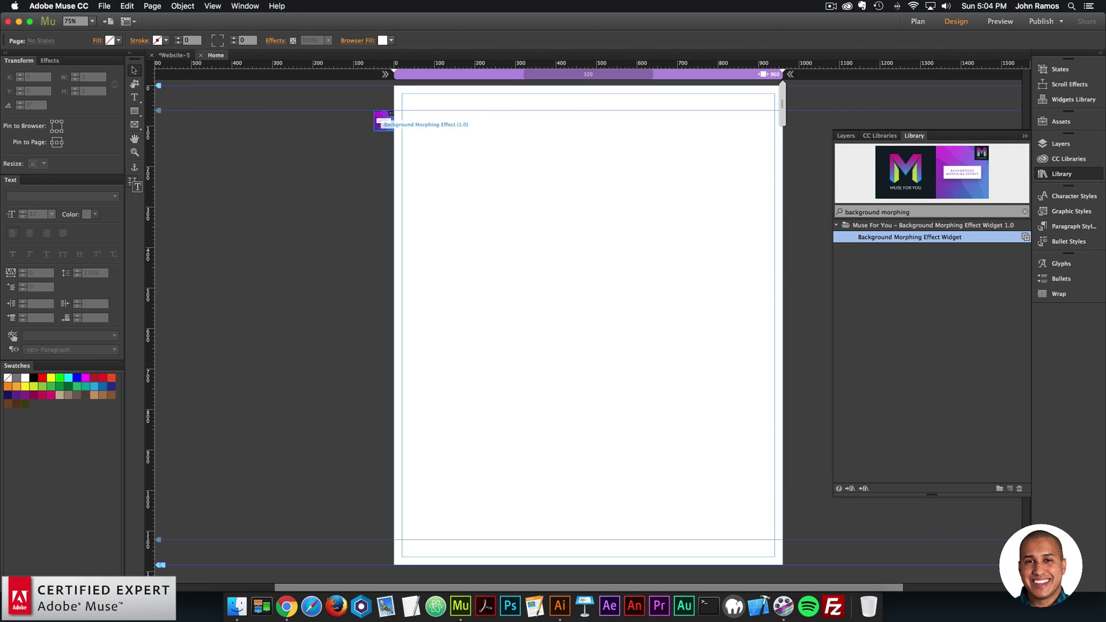
# Return to Muse and turn Fixed In Browser back on in the morphing widget's options.
pyautogui.click(403, 109)
pyautogui.click(428, 148)
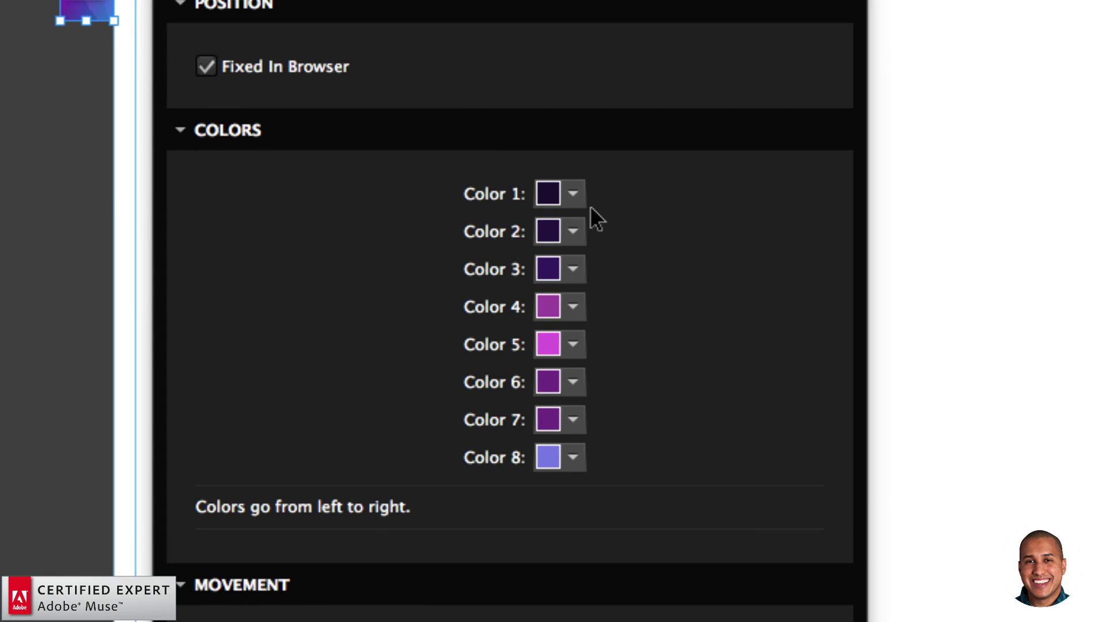
pyautogui.moveTo(581, 201)
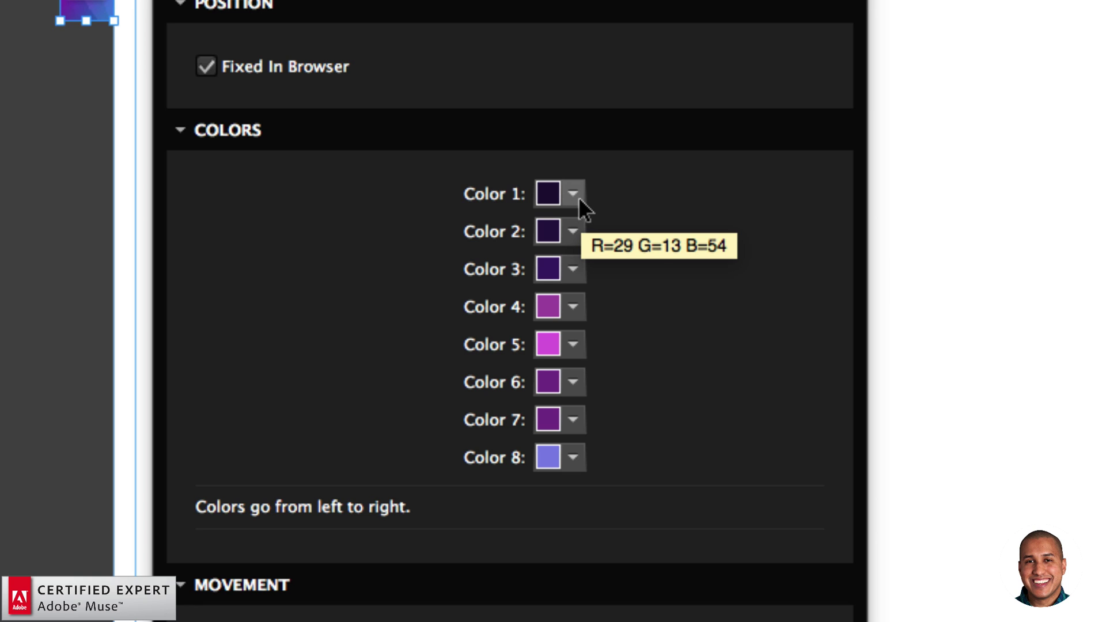
pyautogui.moveTo(569, 448)
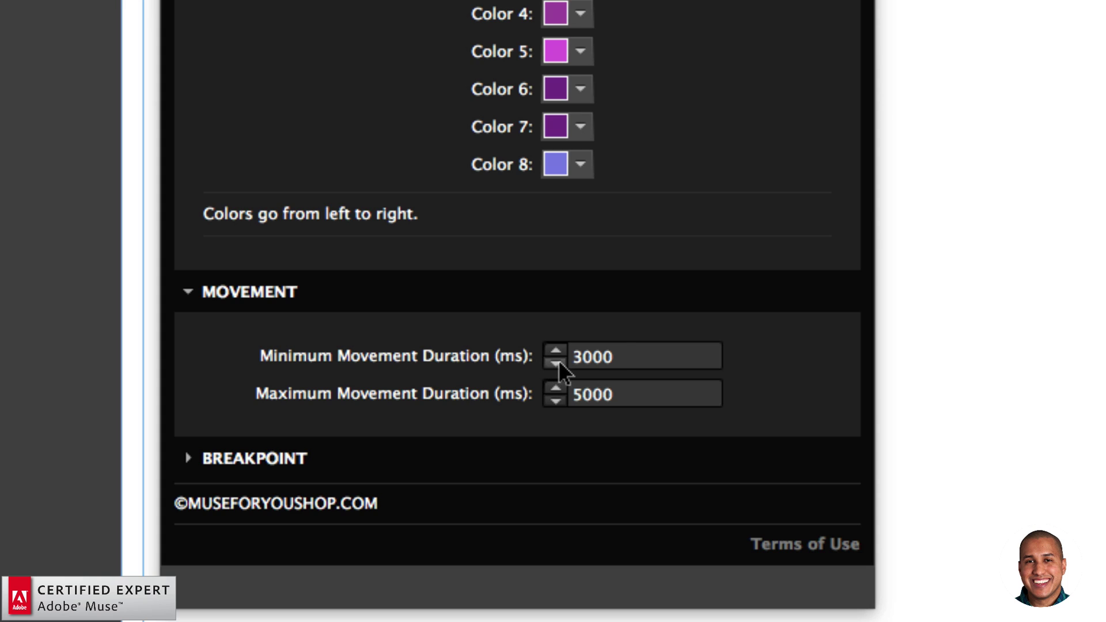
# Set the widget's minimum movement duration to 1000 ms and its maximum to 2000 ms.
pyautogui.click(624, 357)
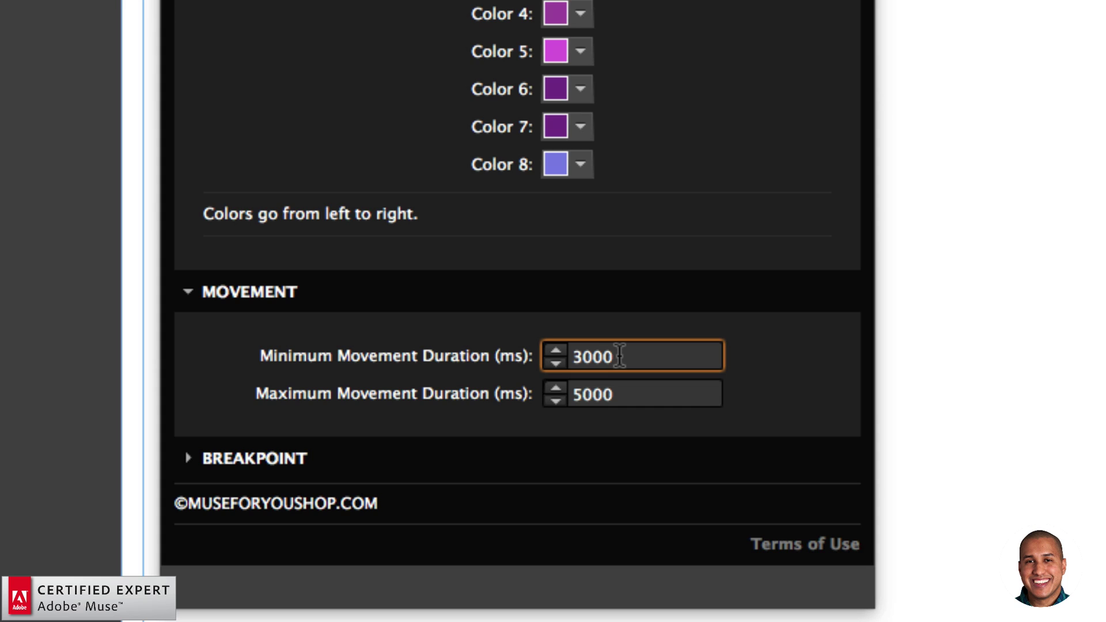
pyautogui.moveTo(618, 356); pyautogui.dragTo(561, 351)
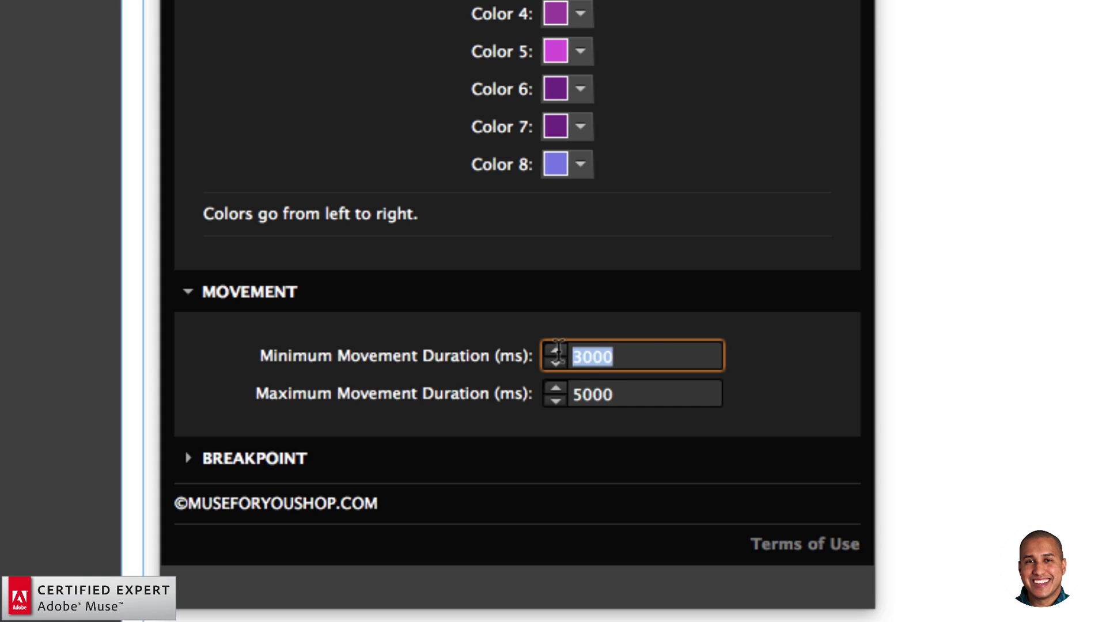
pyautogui.write('1000')
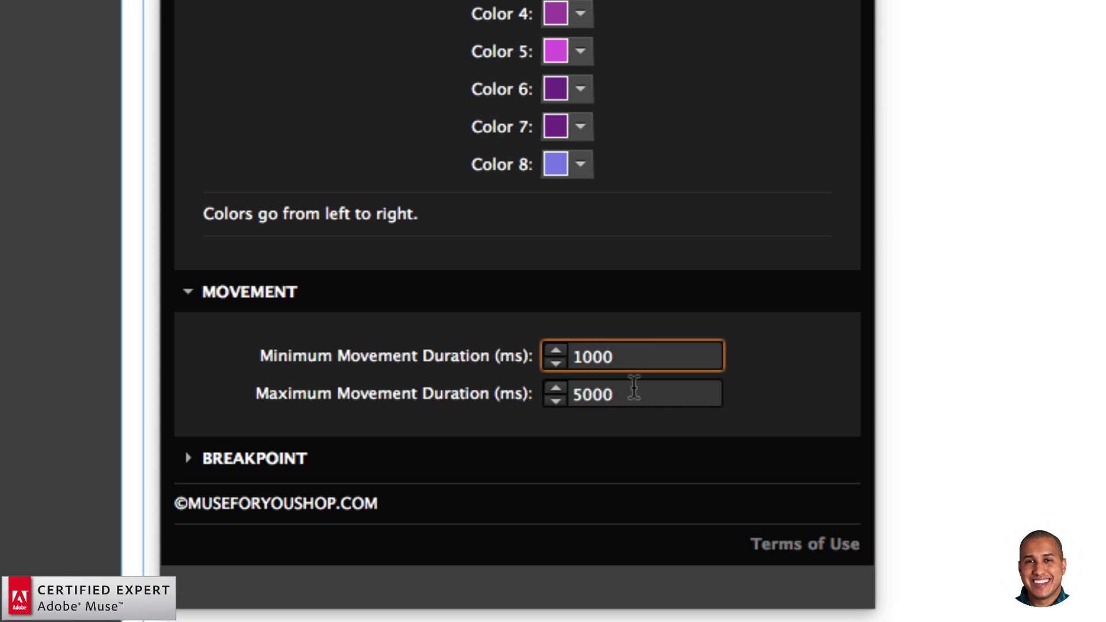
pyautogui.moveTo(634, 387); pyautogui.dragTo(552, 392)
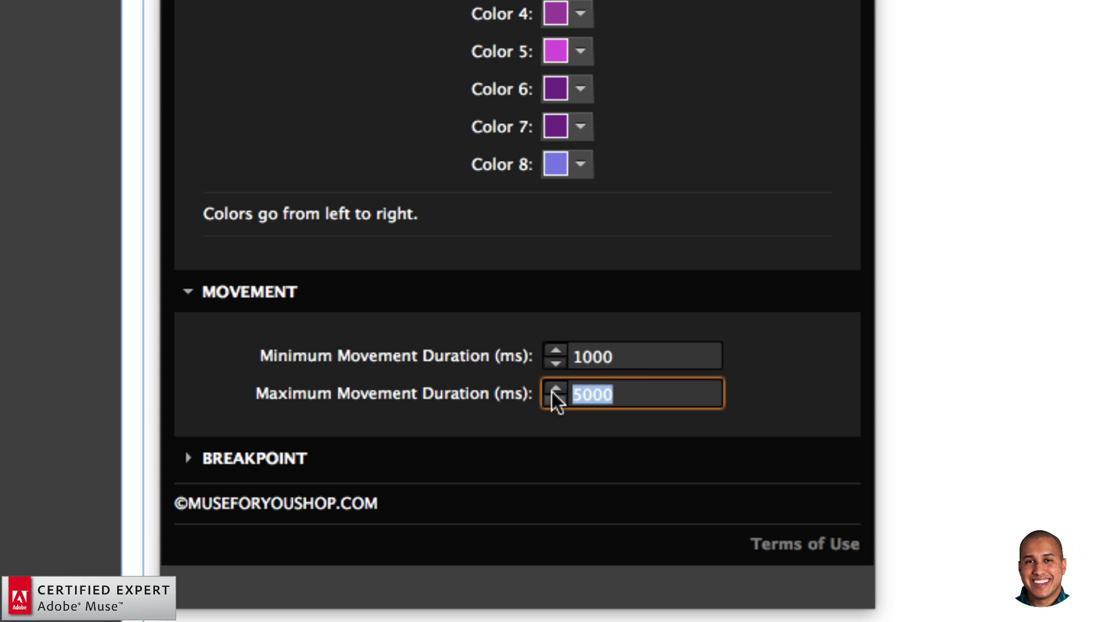
pyautogui.write('20')
pyautogui.press('Return')
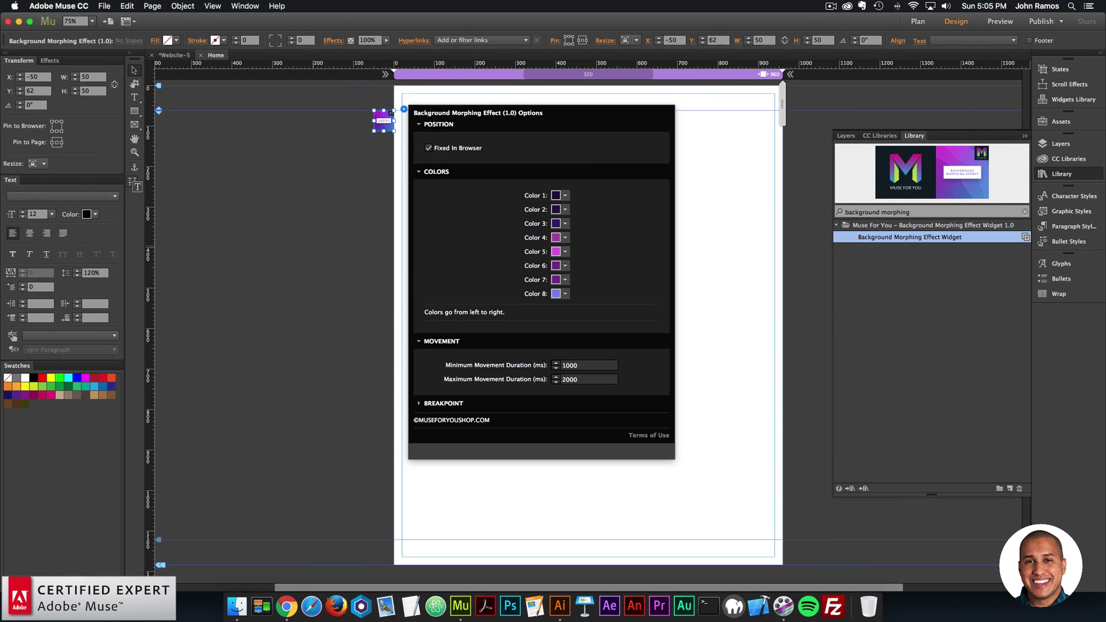
pyautogui.press('Escape')
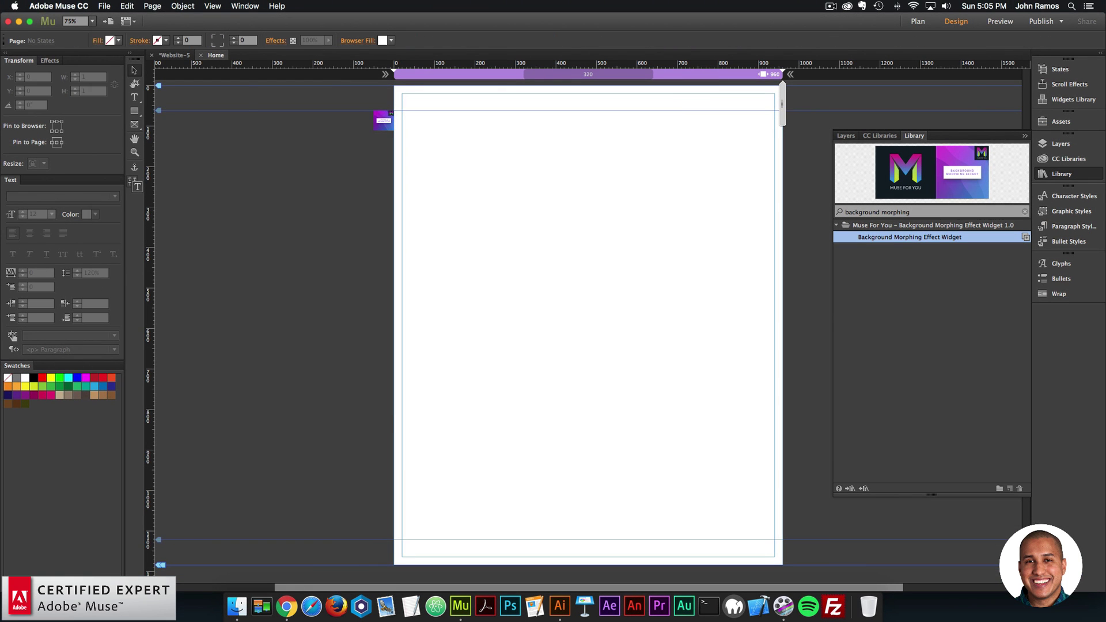
# Preview the page in the browser to check the morphing speed, and return to Muse.
pyautogui.click(104, 6)
pyautogui.click(132, 179)
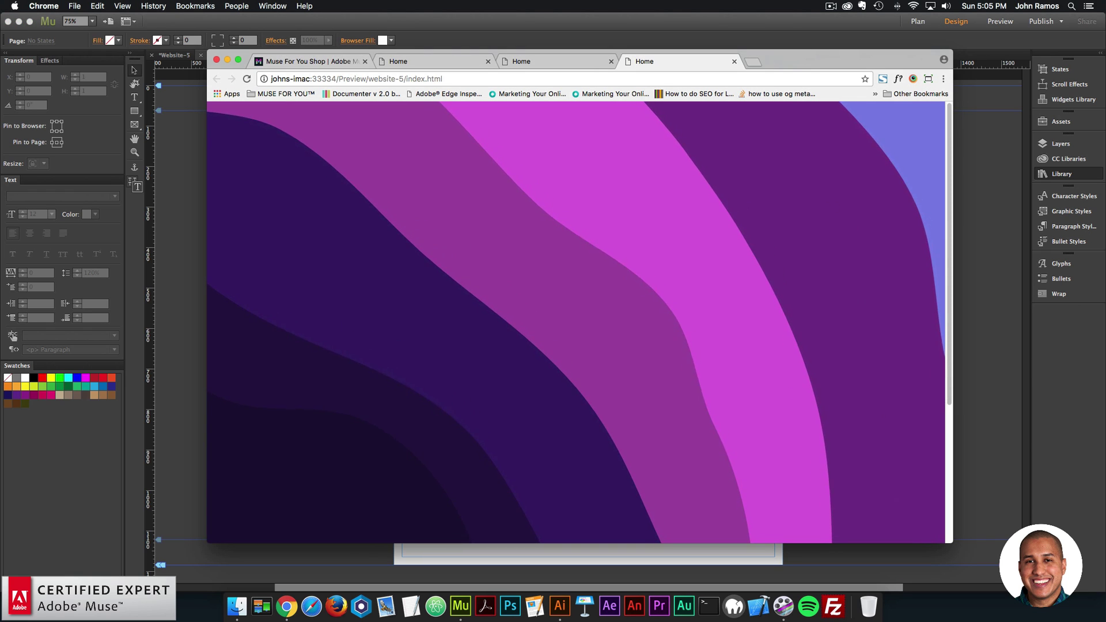
pyautogui.press('super+Tab')
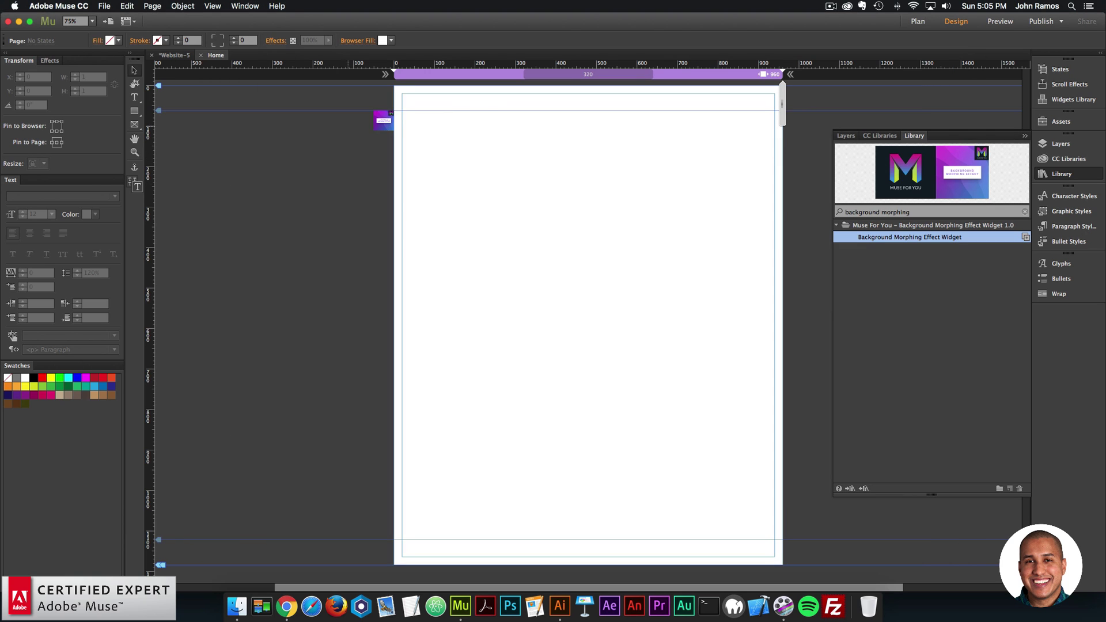
# Set the morphing widget's minimum movement duration to 3000 ms and its maximum to 5000 ms.
pyautogui.click(383, 120)
pyautogui.click(404, 109)
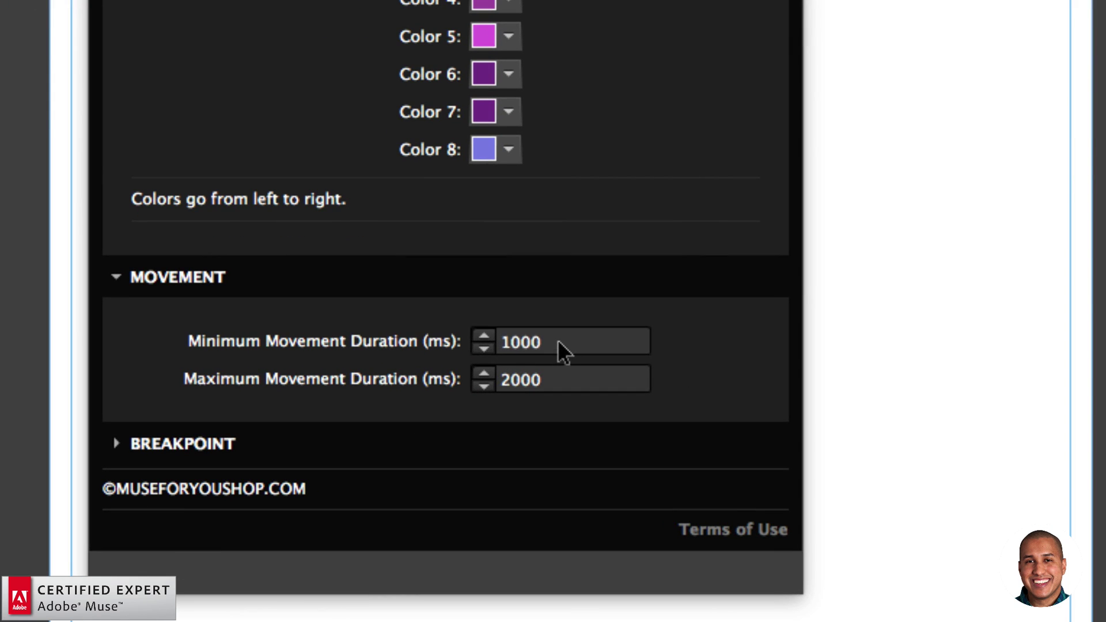
pyautogui.click(552, 364)
pyautogui.write('3000')
pyautogui.click(617, 382)
pyautogui.write('5000')
pyautogui.press('Return')
# Review the Disable at Breakpoint option and its threshold in the morphing widget's options, and close the options.
pyautogui.click(177, 445)
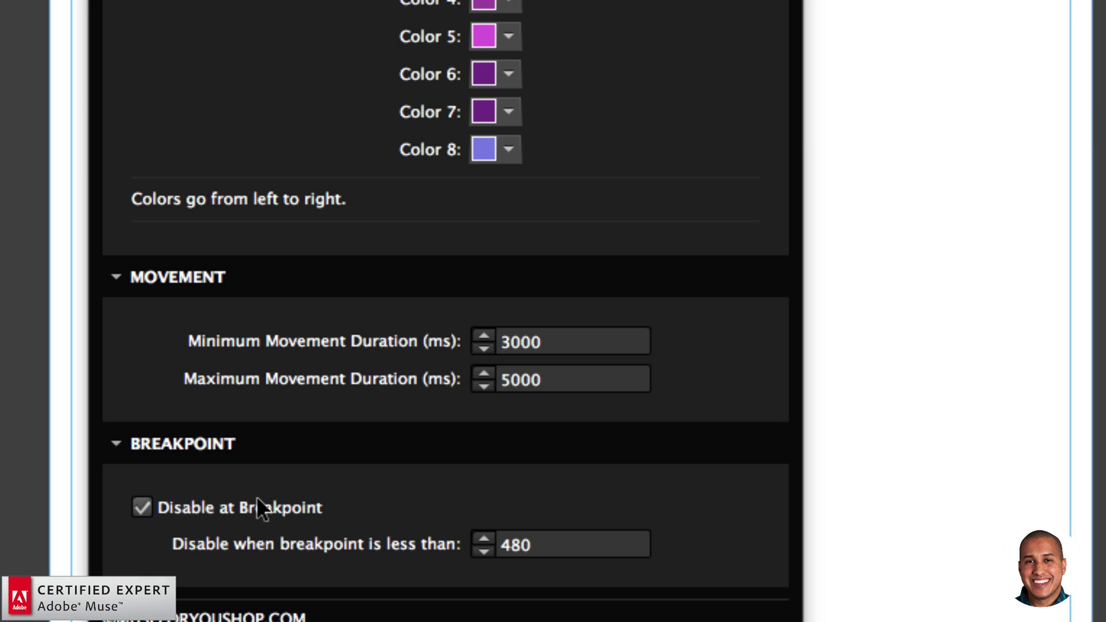
pyautogui.click(483, 545)
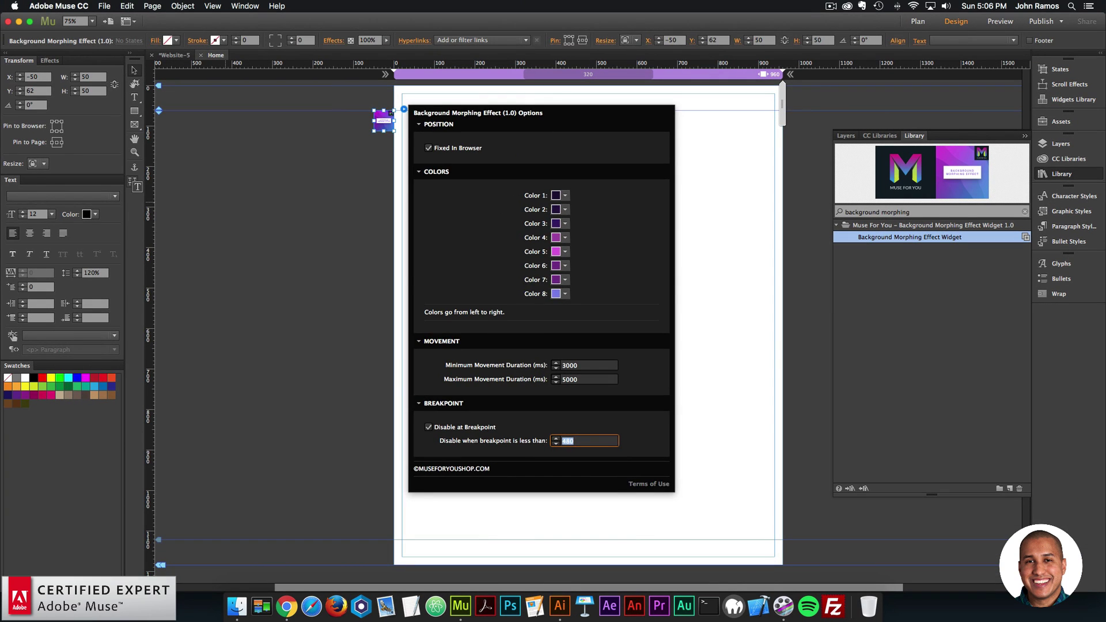
pyautogui.press('Escape')
pyautogui.press('Escape')
# Preview the page in the browser and check the viewport size with the window resizer extension.
pyautogui.click(104, 6)
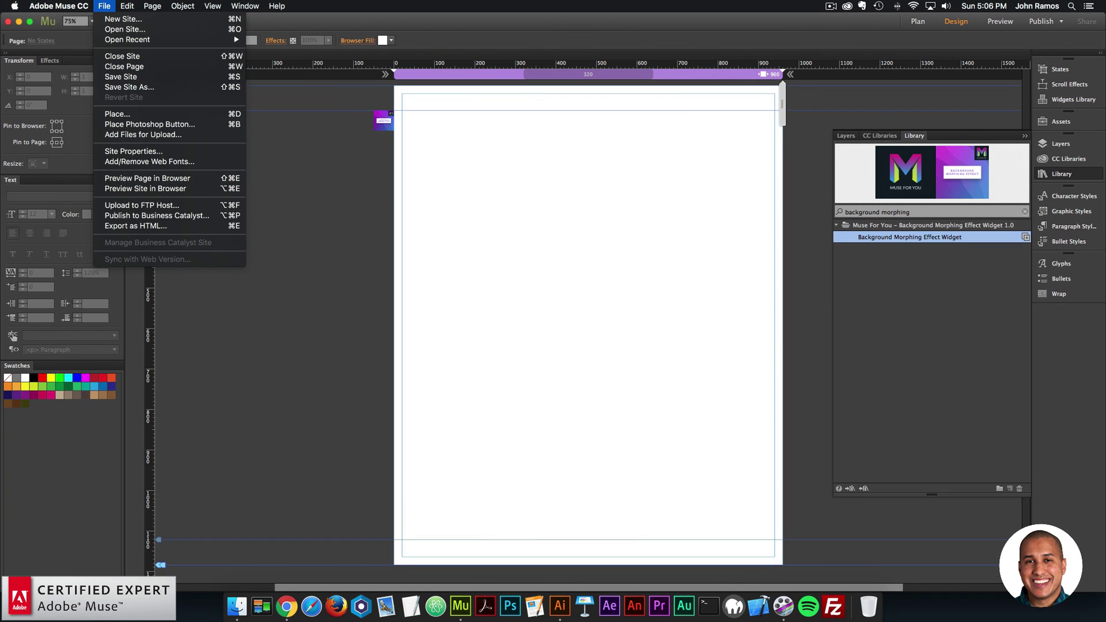
pyautogui.click(133, 179)
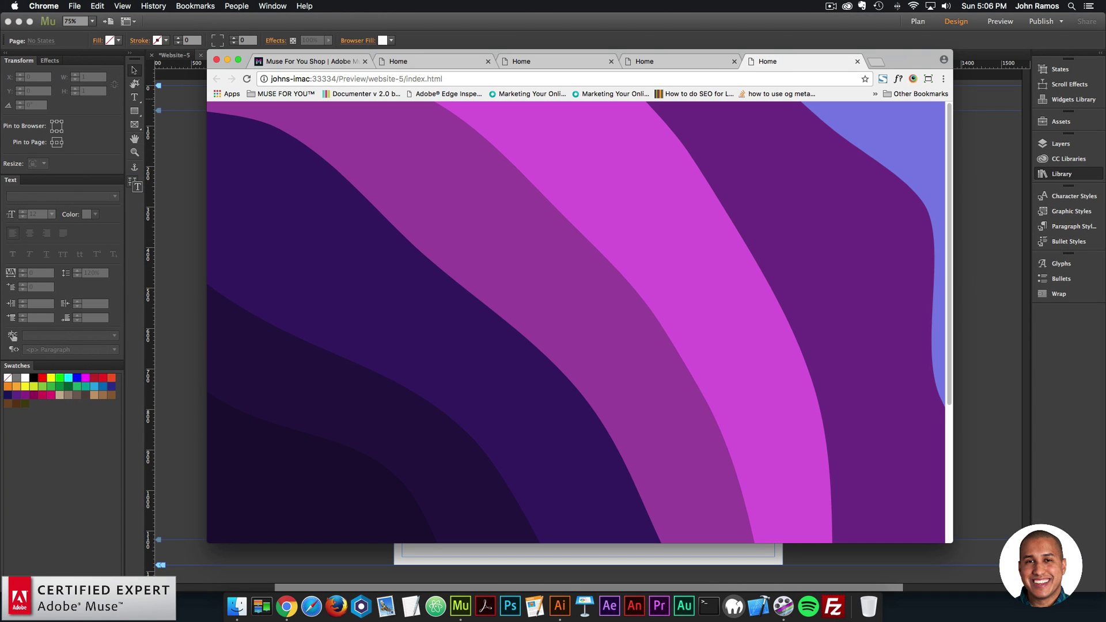
pyautogui.click(928, 79)
pyautogui.click(928, 79)
pyautogui.click(928, 78)
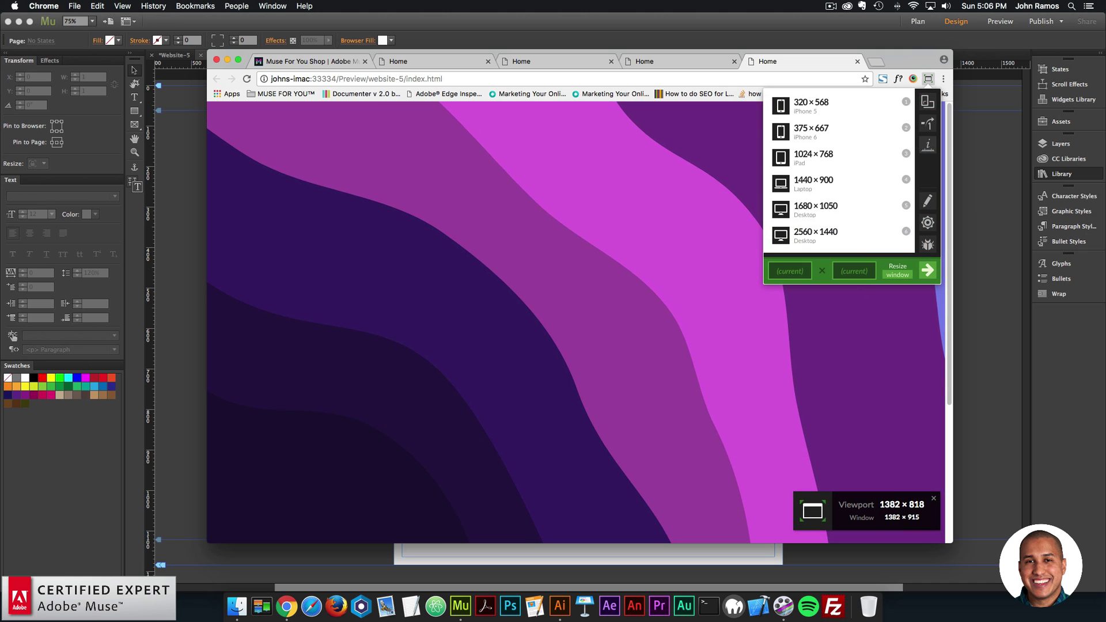
pyautogui.click(928, 79)
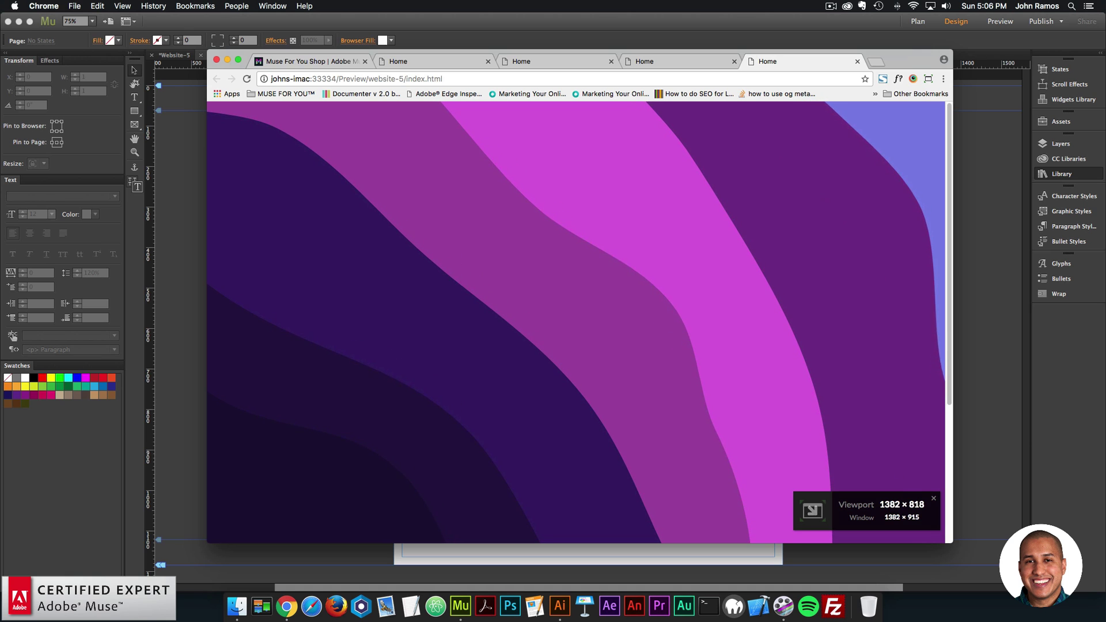
# Narrow the browser window, check the morphing background at that width, and widen the window again.
pyautogui.moveTo(953, 322); pyautogui.dragTo(539, 299)
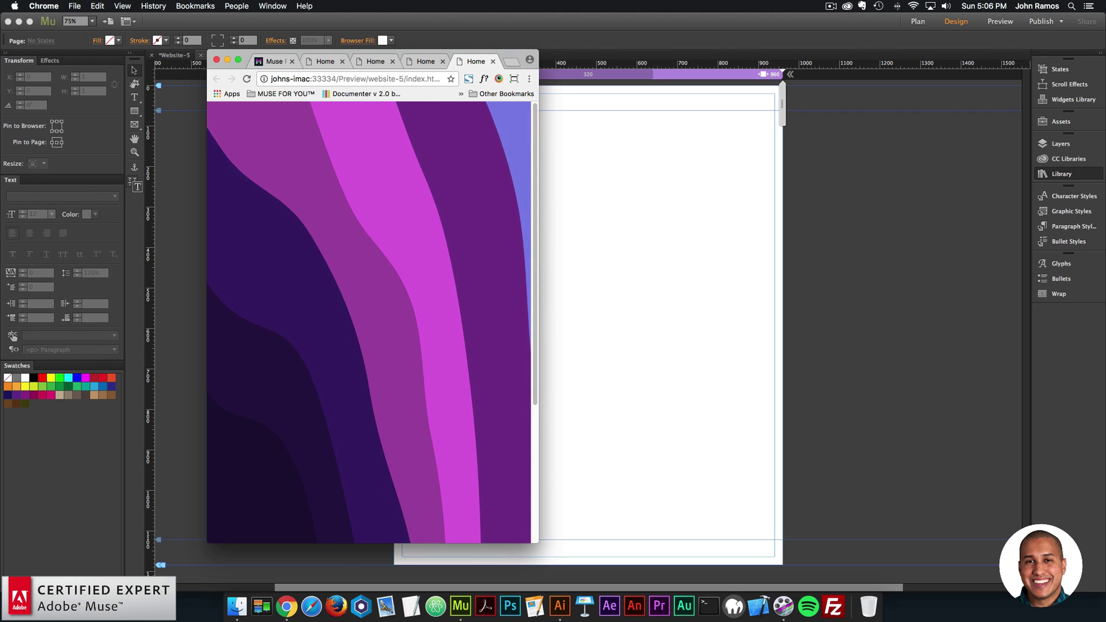
pyautogui.scroll(-5, 369, 323)
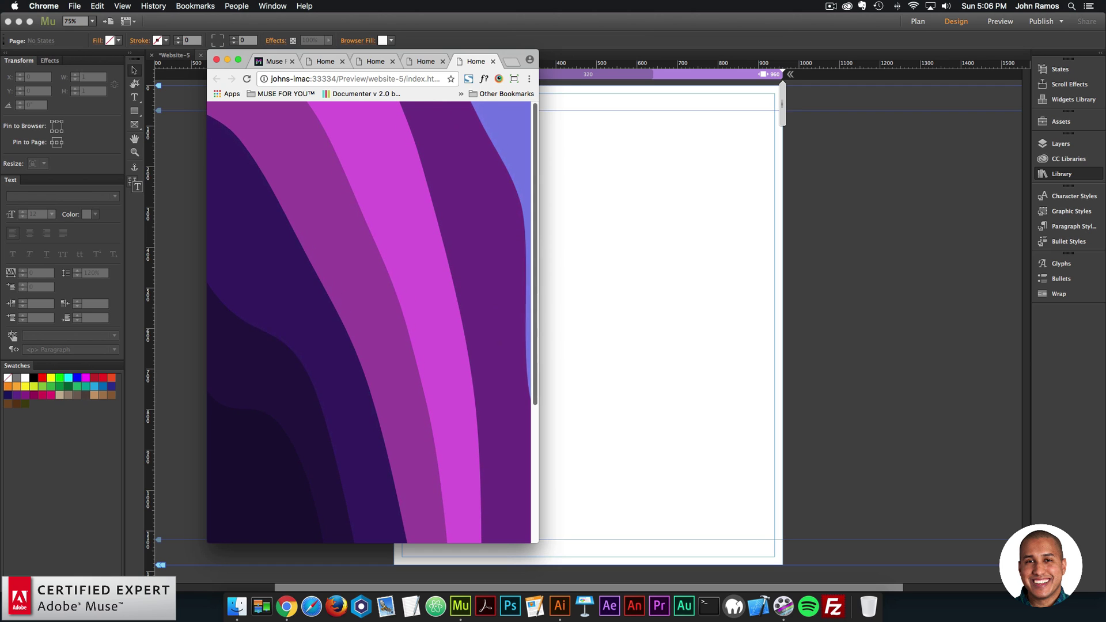
pyautogui.scroll(5, 369, 323)
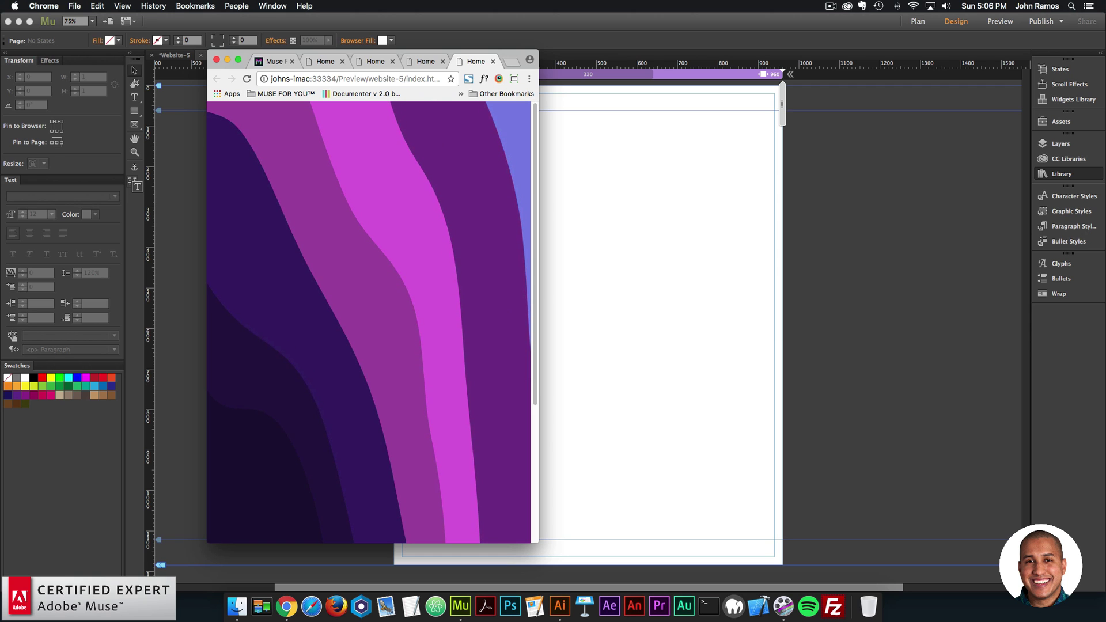
pyautogui.moveTo(538, 323); pyautogui.dragTo(865, 323)
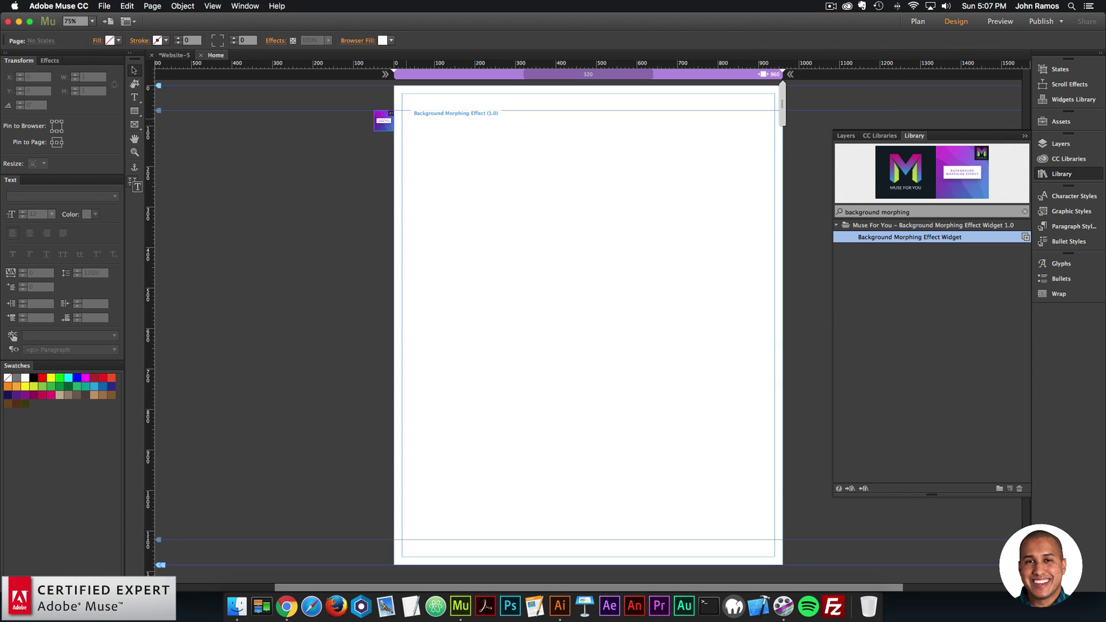
# Reopen the morphing widget's options and review the Color 1 to Color 8 settings.
pyautogui.click(403, 109)
pyautogui.click(403, 109)
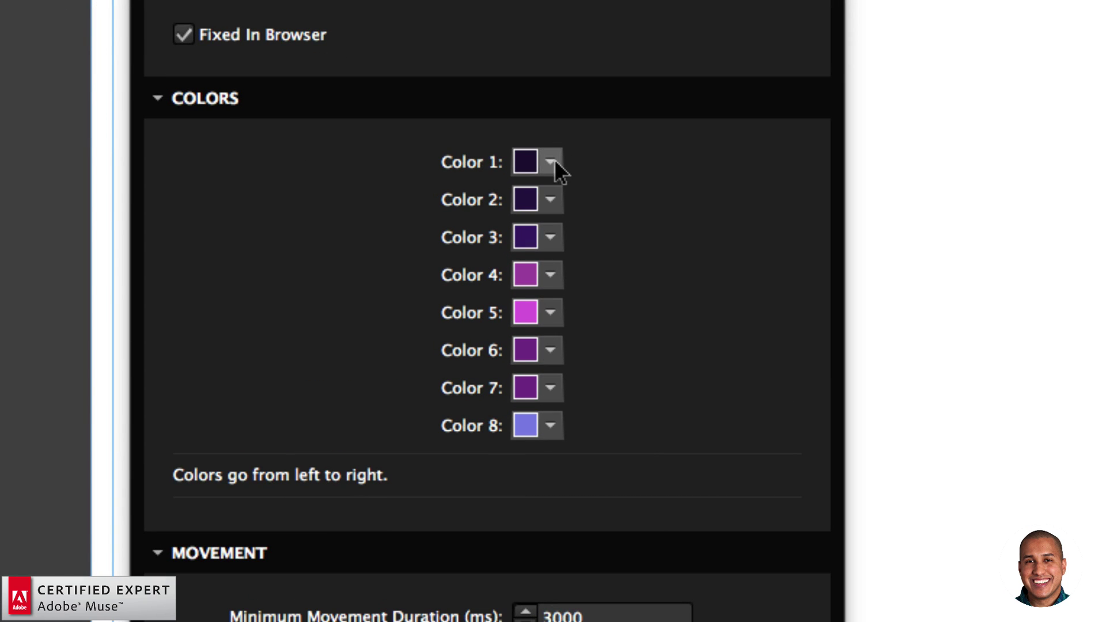
pyautogui.moveTo(550, 421)
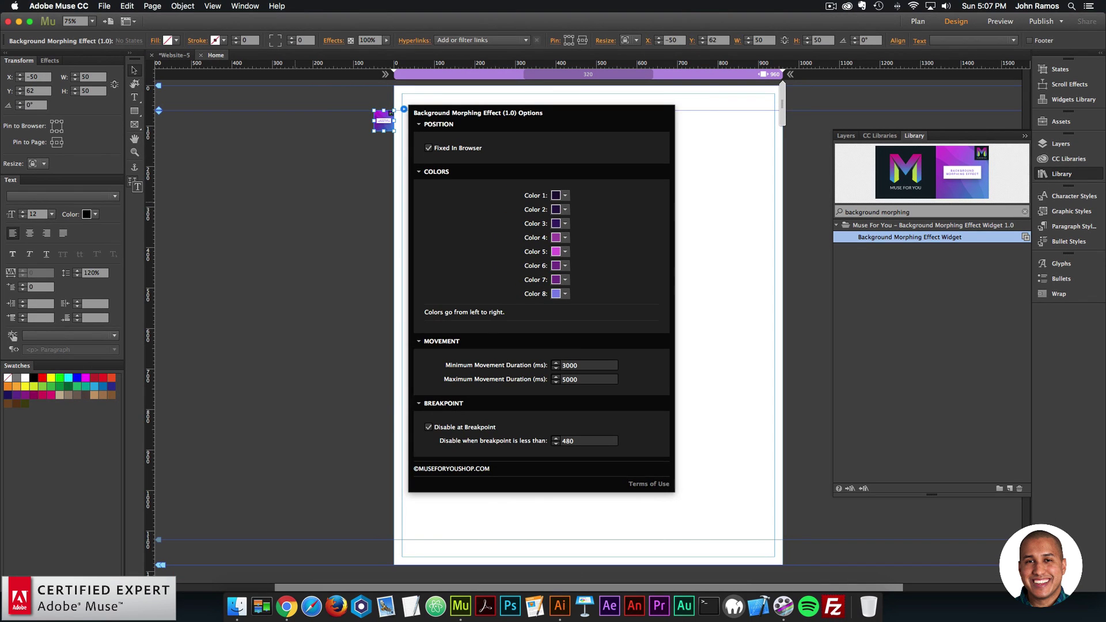
# Preview the page in the browser to check the left-to-right color order, and return to Muse.
pyautogui.click(311, 191)
pyautogui.click(104, 5)
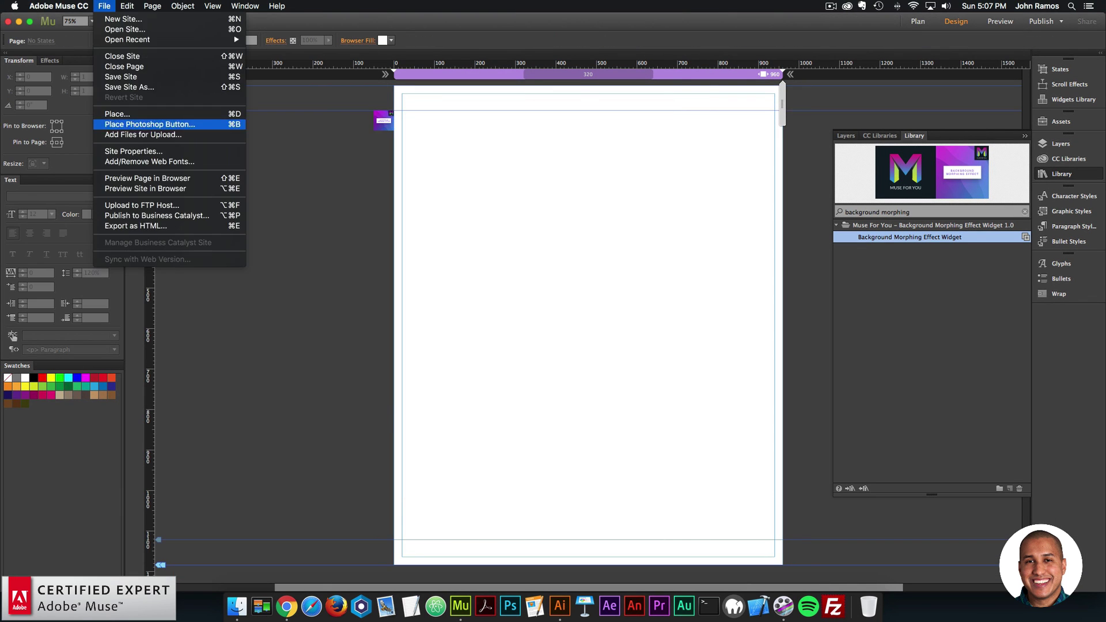
pyautogui.click(147, 178)
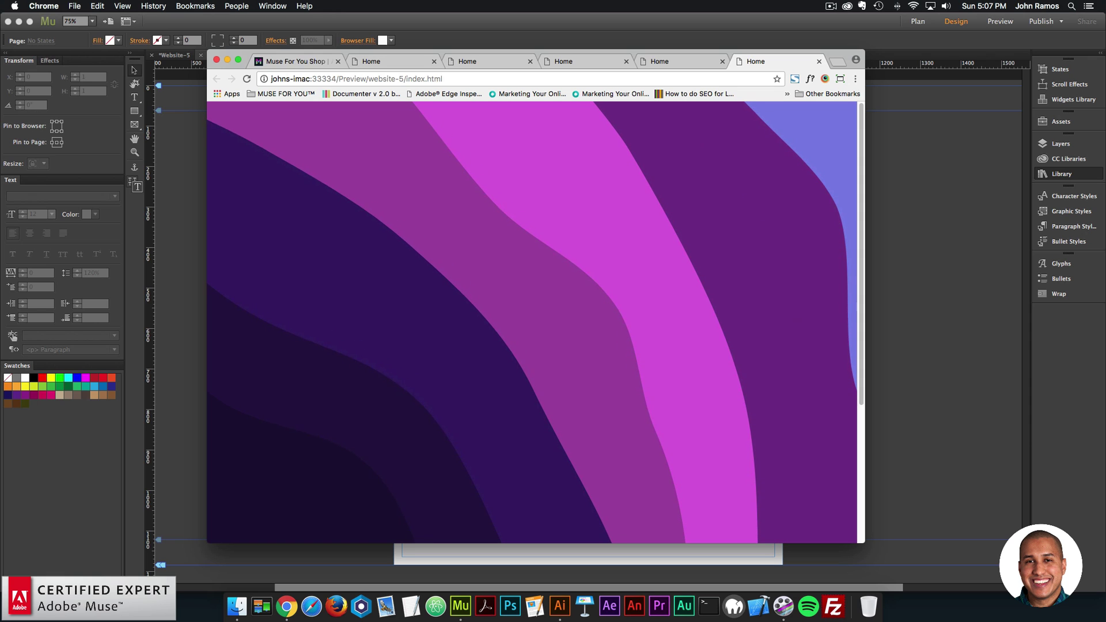
pyautogui.press('super+Tab')
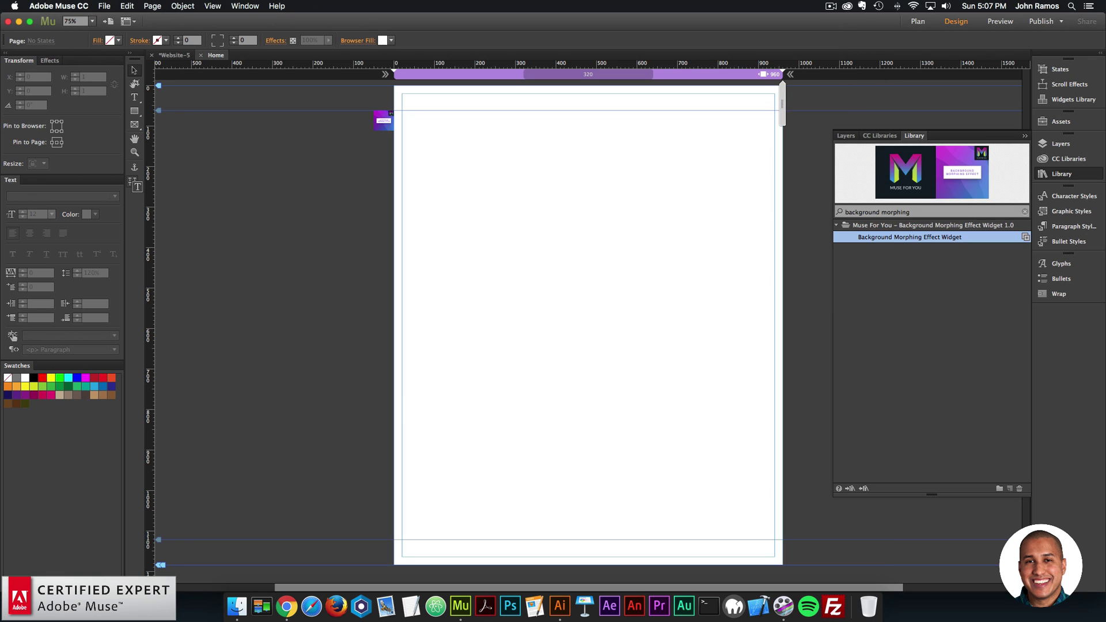
# Switch to Illustrator and draw a rectangle about 663 by 376 px in the middle of the artboard.
pyautogui.click(559, 605)
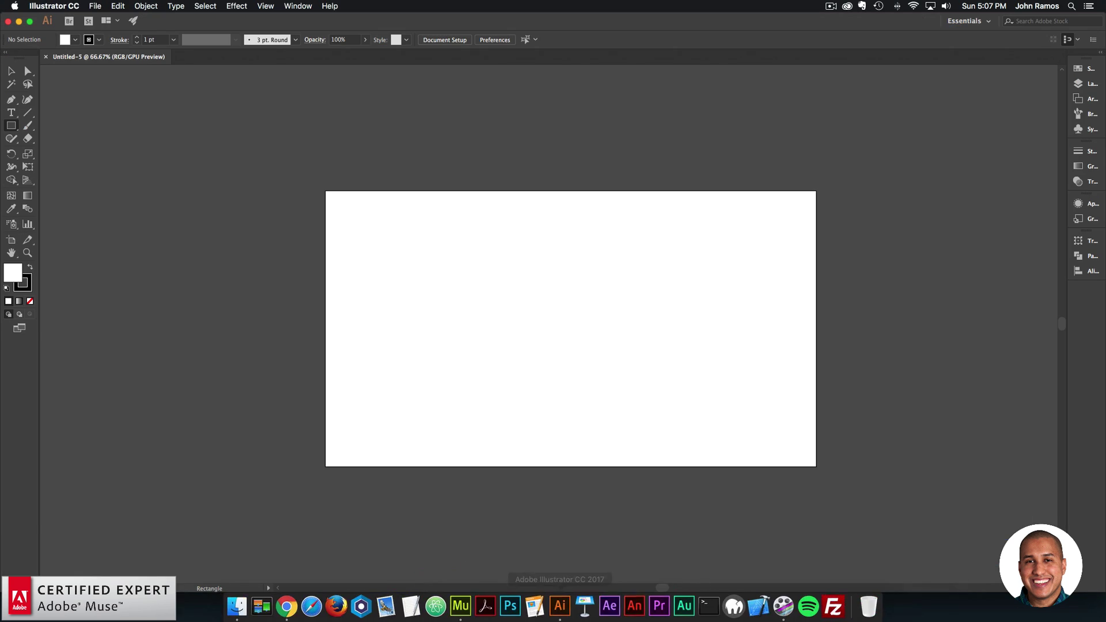
pyautogui.press('Escape')
pyautogui.moveTo(459, 263); pyautogui.dragTo(697, 396)
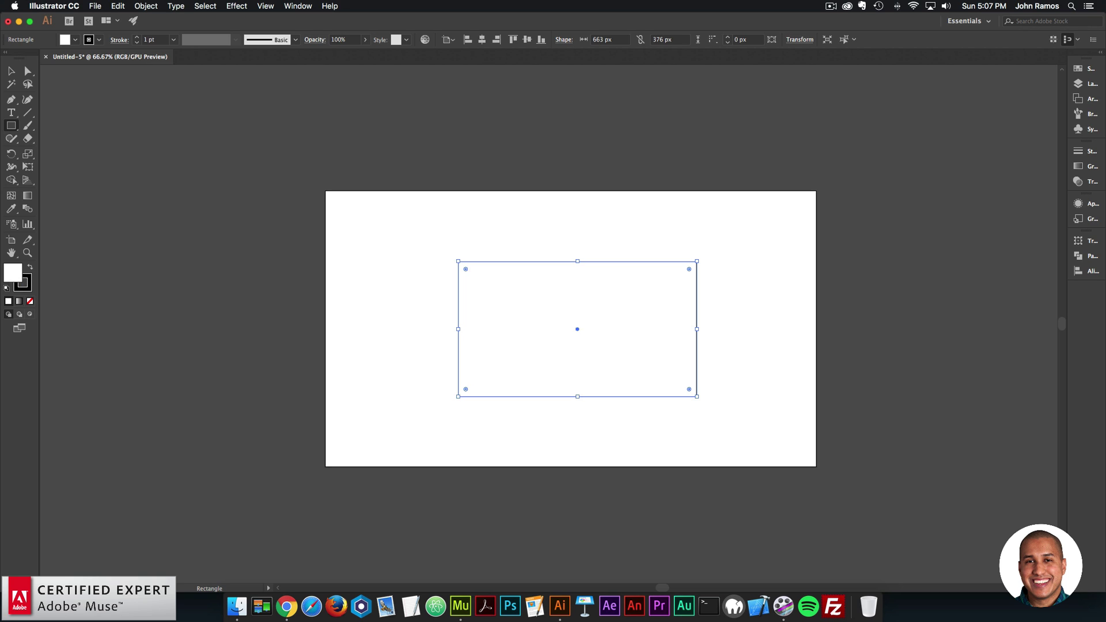
# Fill the rectangle with blue, RGB 24, 67, 201, and set its stroke to none.
pyautogui.doubleClick(13, 273)
pyautogui.press('Escape')
pyautogui.doubleClick(29, 250)
pyautogui.write('1f48c9')
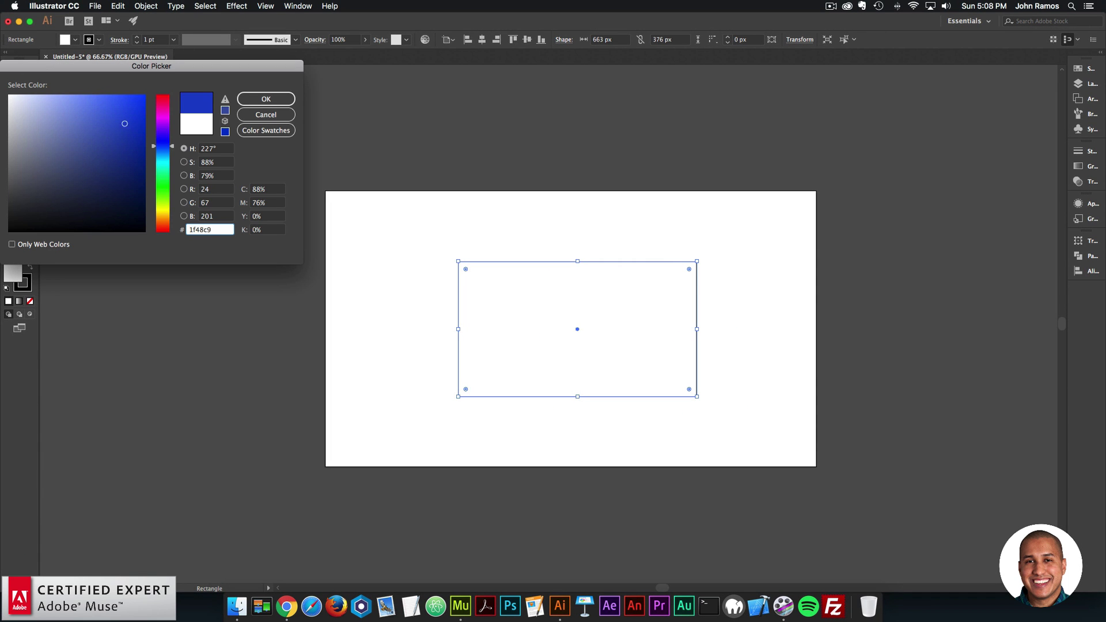
pyautogui.press('Return')
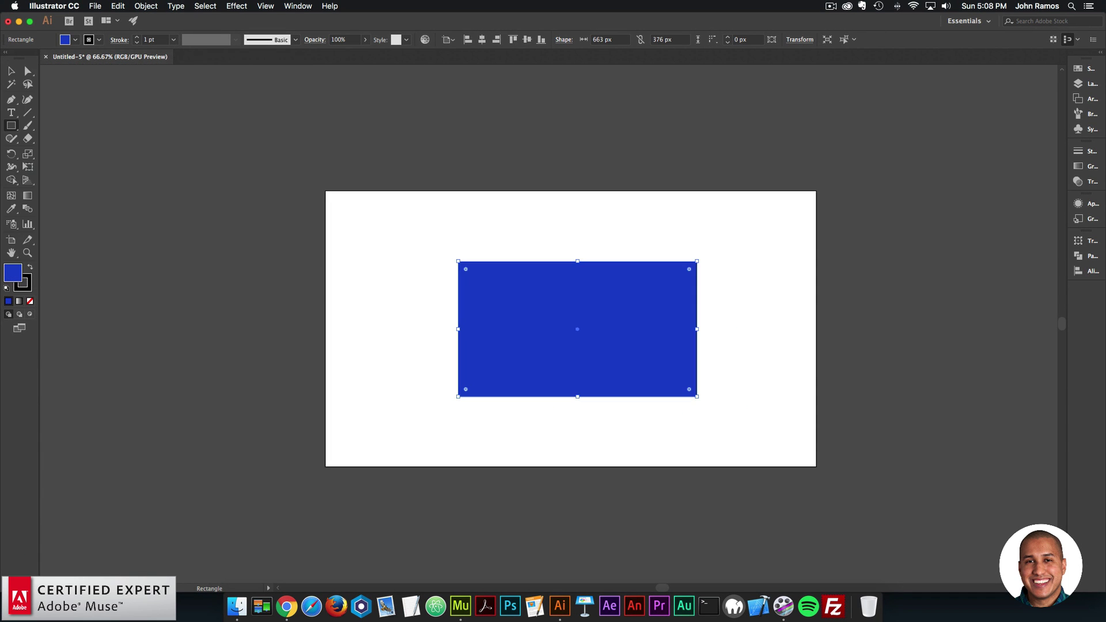
pyautogui.click(99, 40)
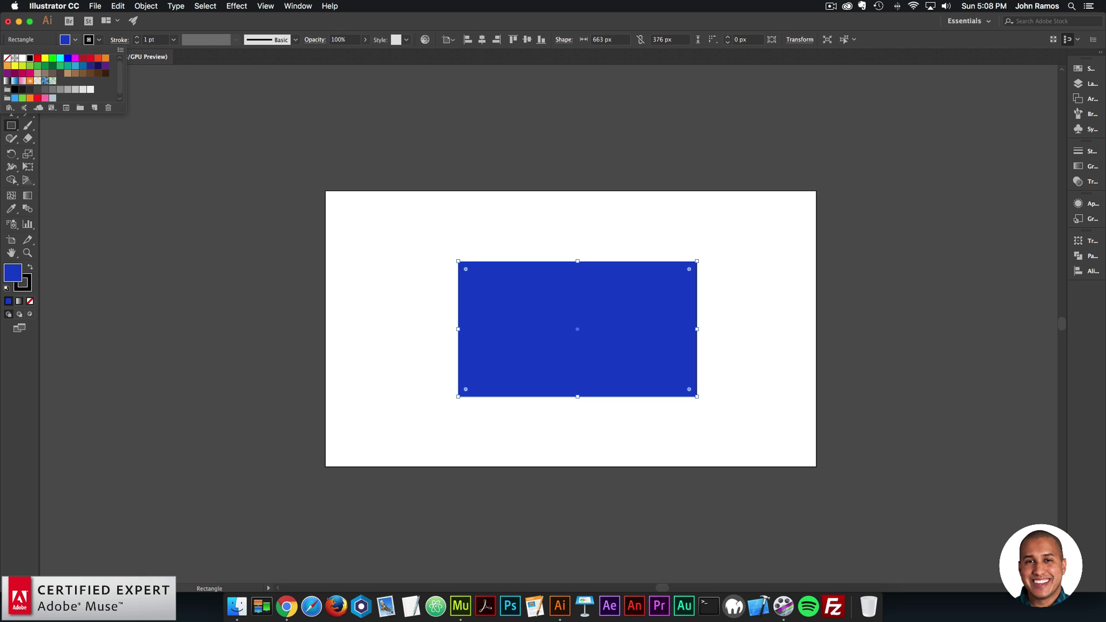
pyautogui.click(8, 58)
pyautogui.press('Escape')
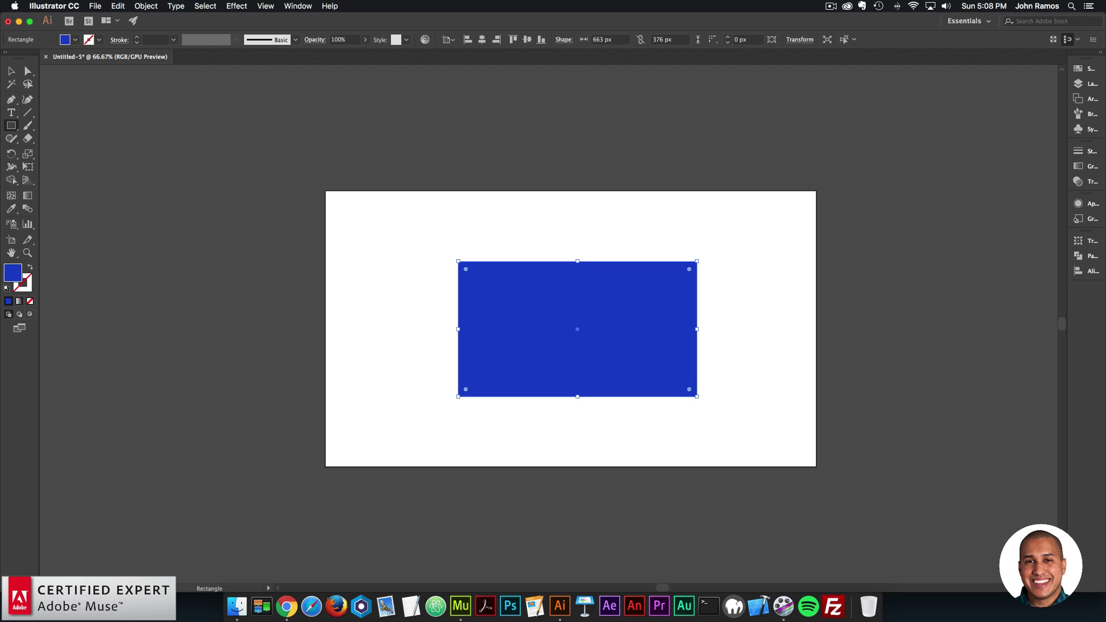
# Show the Color Guide and apply the Analogous 2 harmony rule to the rectangle's blue.
pyautogui.click(298, 6)
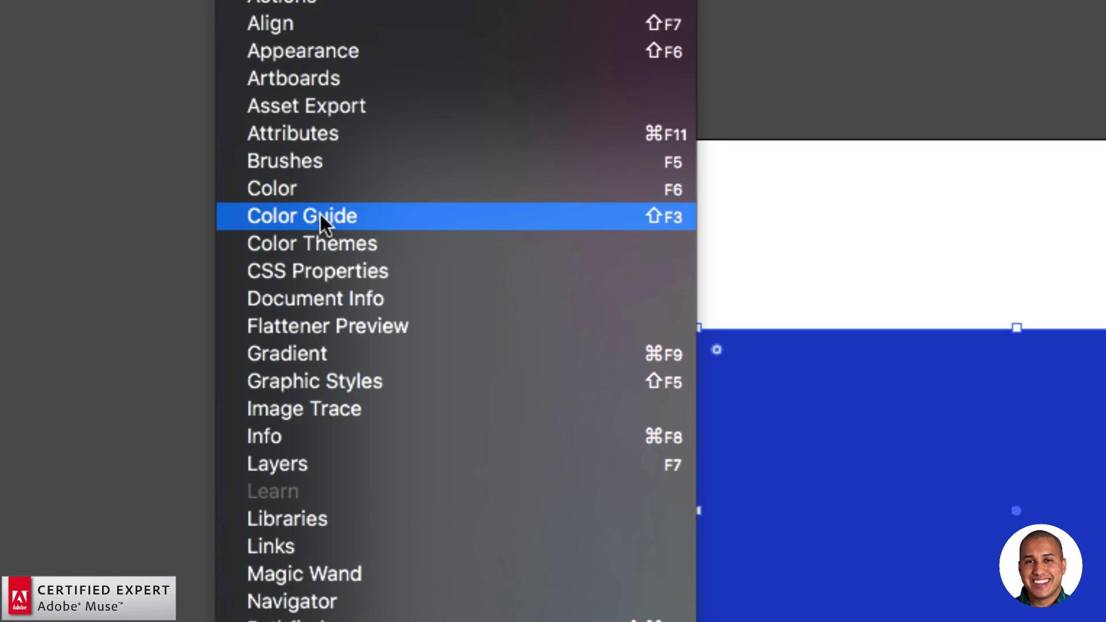
pyautogui.click(316, 222)
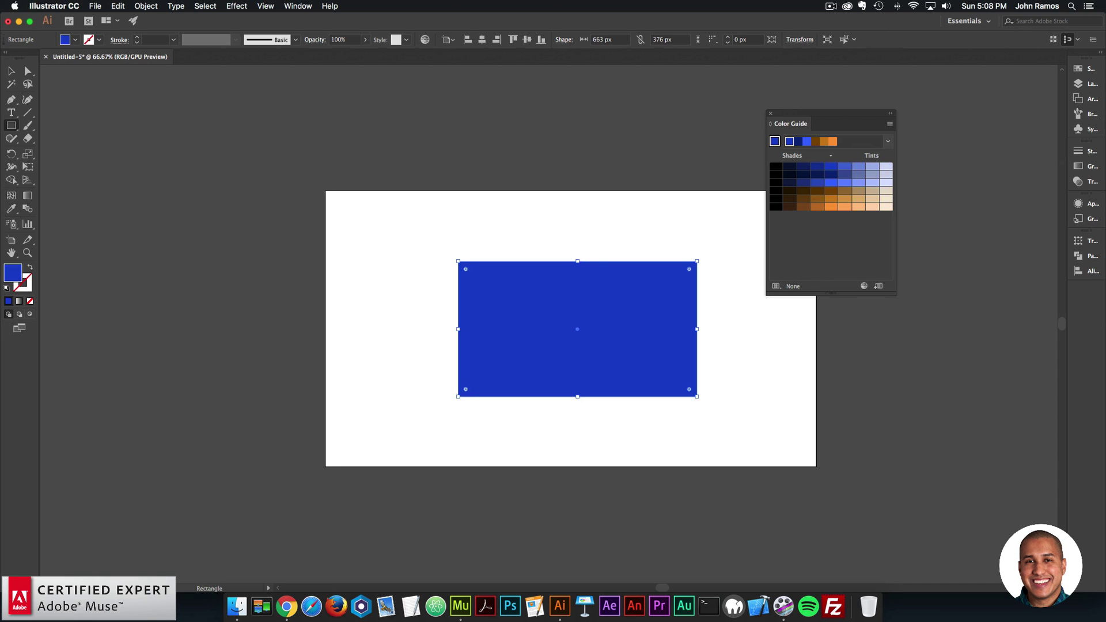
pyautogui.click(888, 141)
pyautogui.click(887, 142)
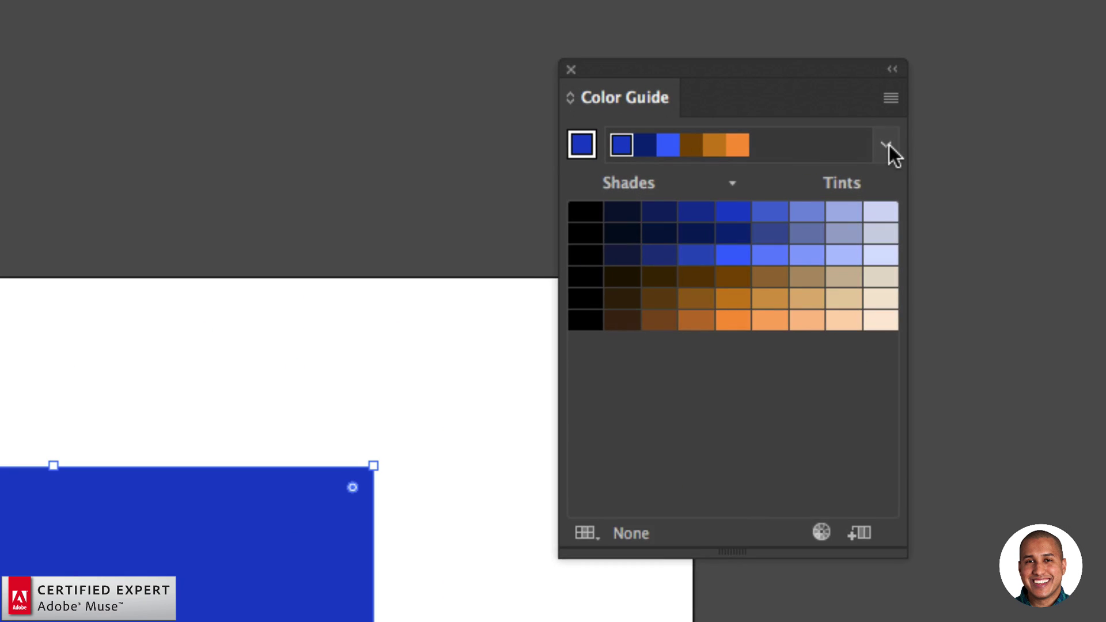
pyautogui.click(889, 142)
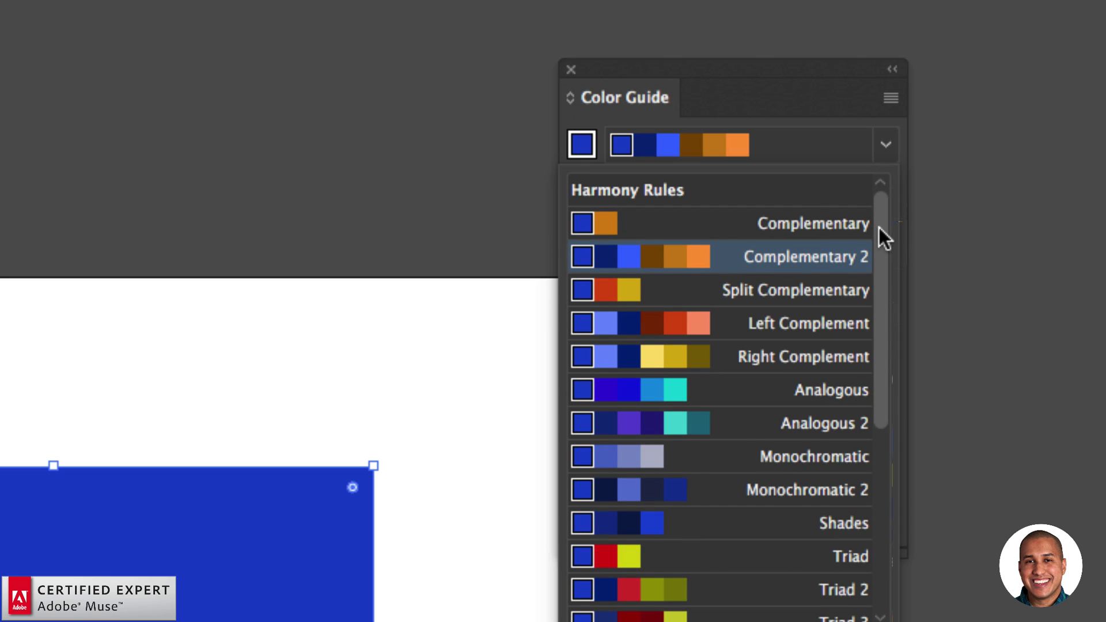
pyautogui.moveTo(876, 257)
pyautogui.mouseDown()
pyautogui.moveTo(874, 443)
pyautogui.moveTo(892, 266)
pyautogui.mouseUp()
pyautogui.click(745, 426)
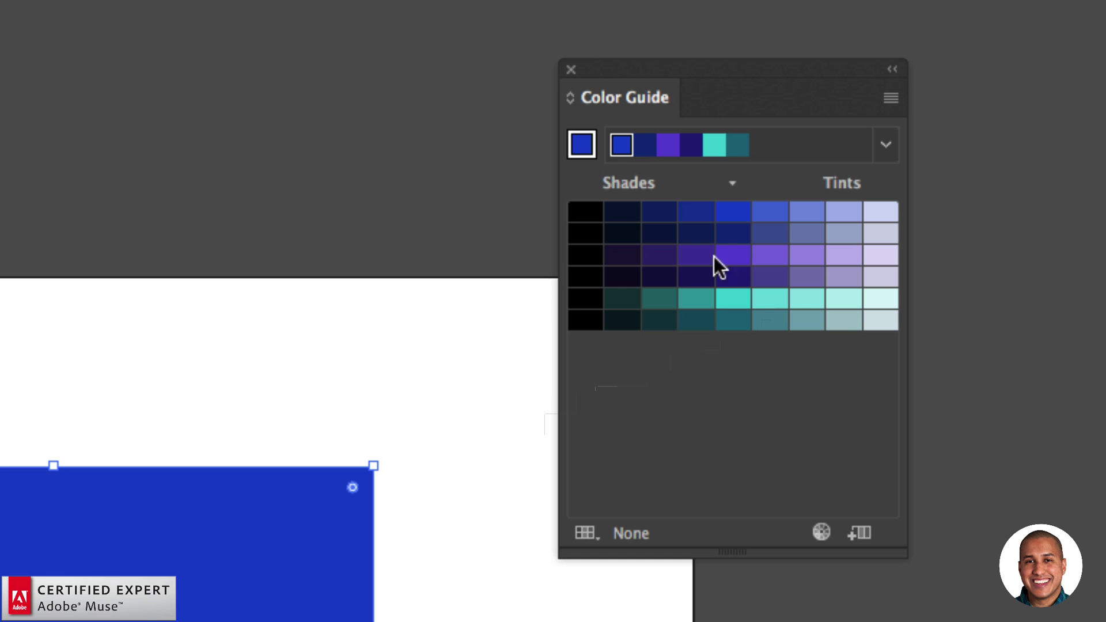
# Fill the rectangle with the dark navy beside black in the Color Guide's first row and open its hex code.
pyautogui.click(621, 216)
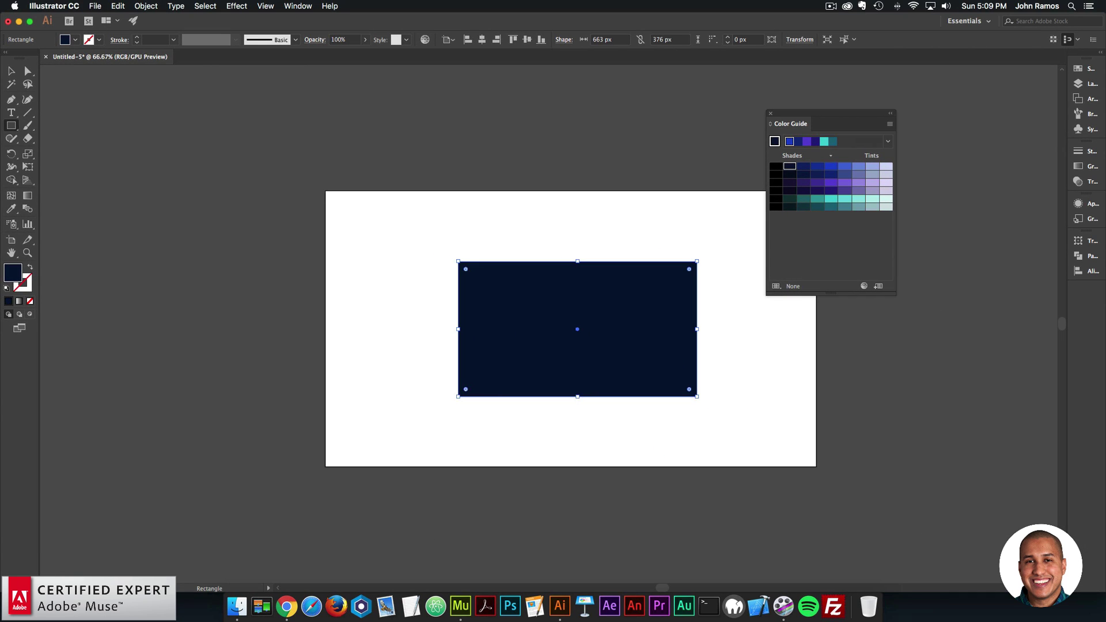
pyautogui.doubleClick(12, 272)
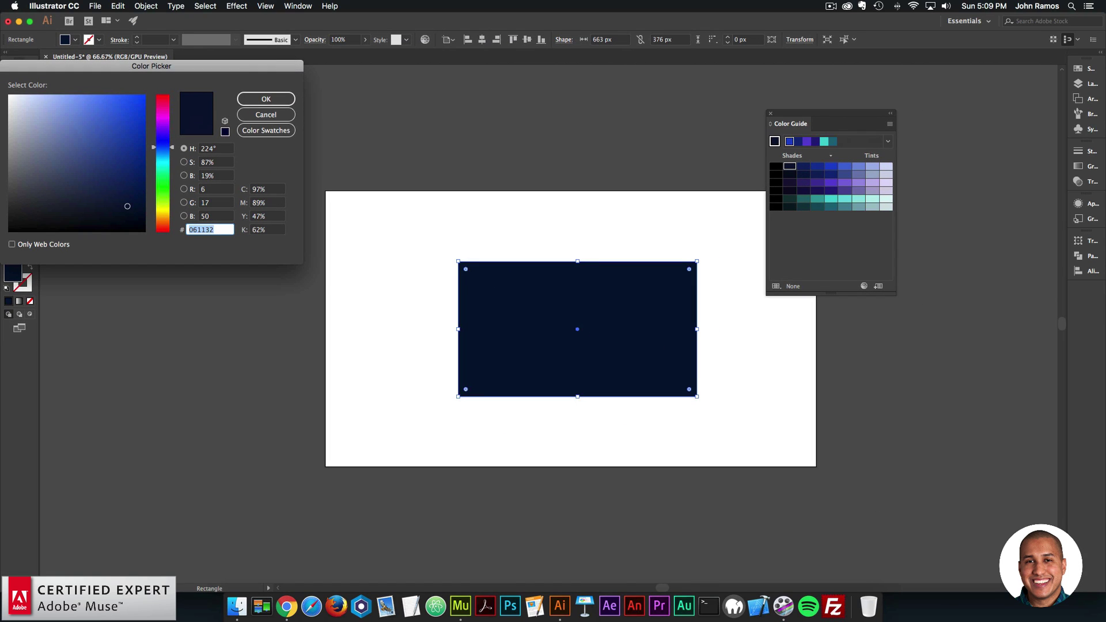
# Switch to Muse and set the morphing widget's Color 1 to hex 061132.
pyautogui.click(448, 605)
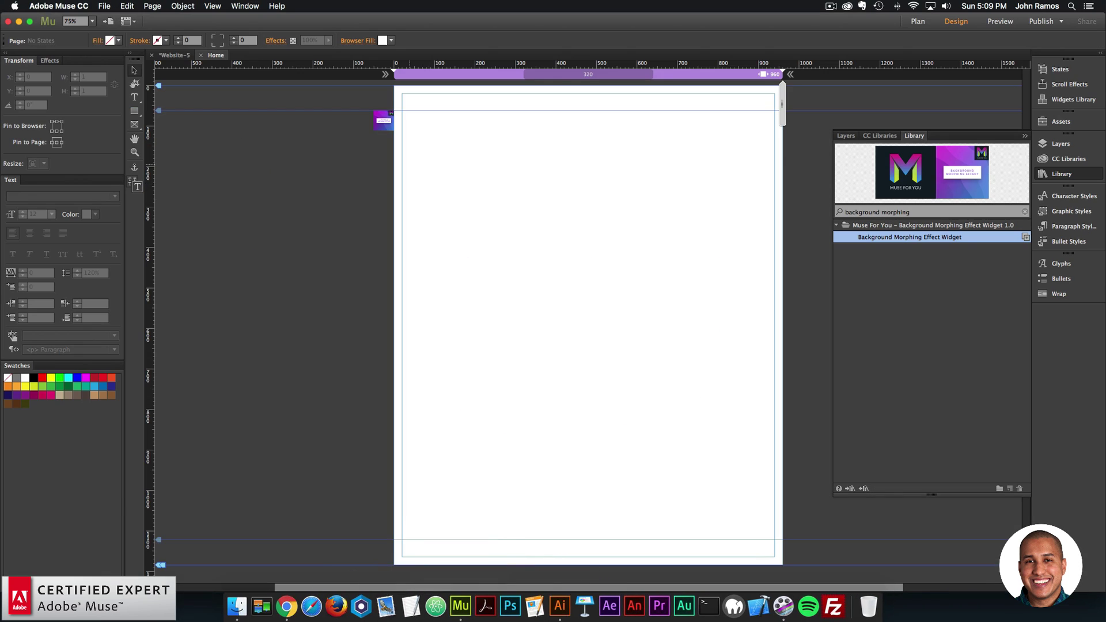
pyautogui.click(391, 113)
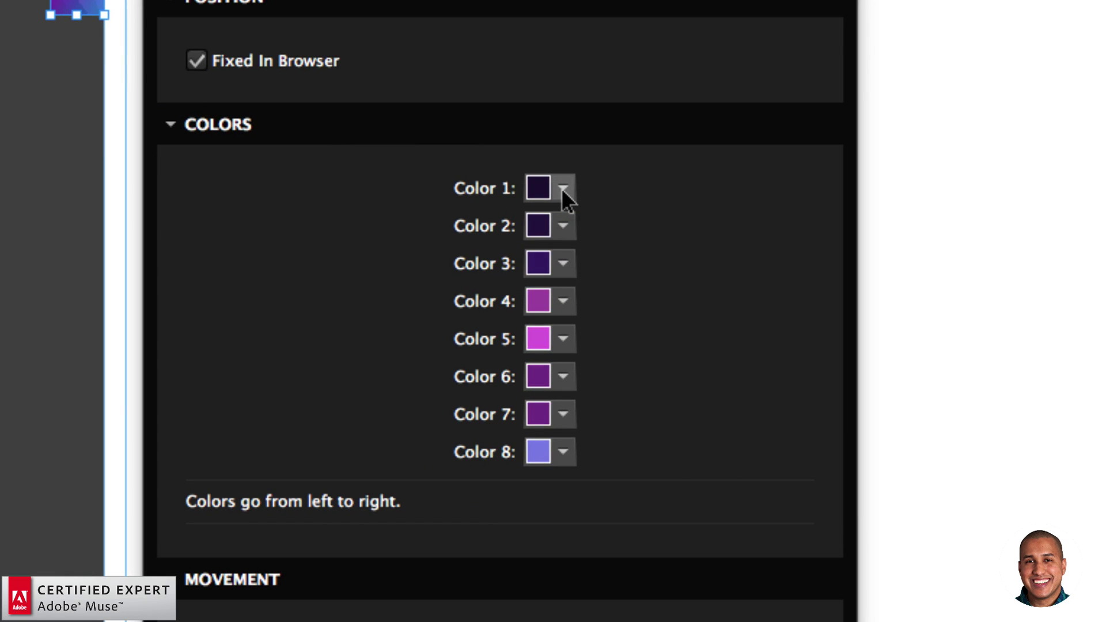
pyautogui.click(562, 193)
pyautogui.click(1025, 239)
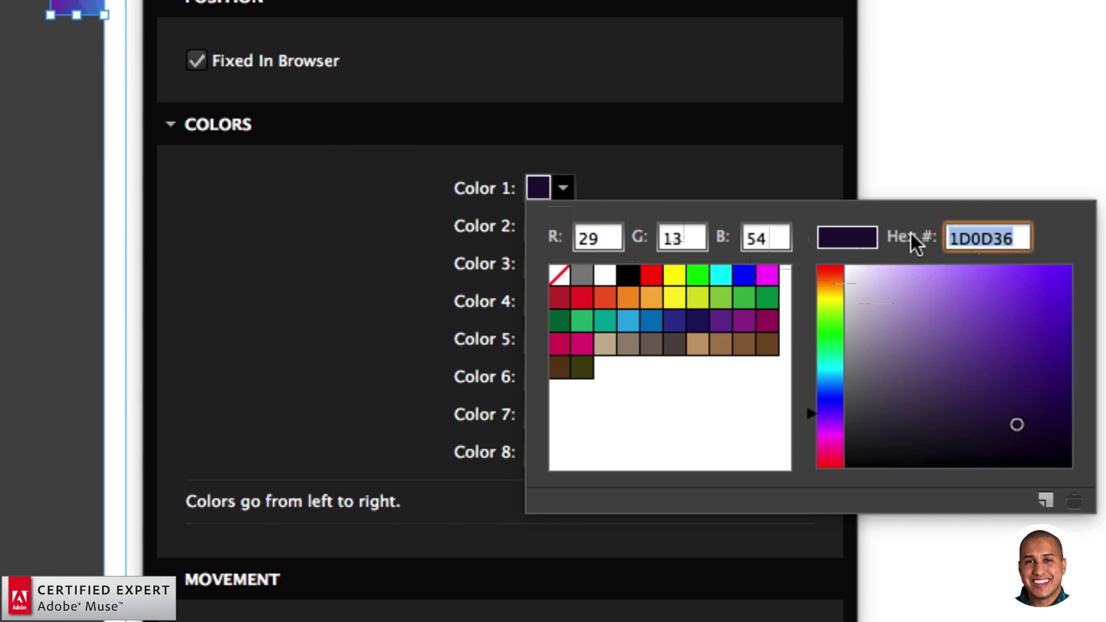
pyautogui.write('061132')
pyautogui.press('Return')
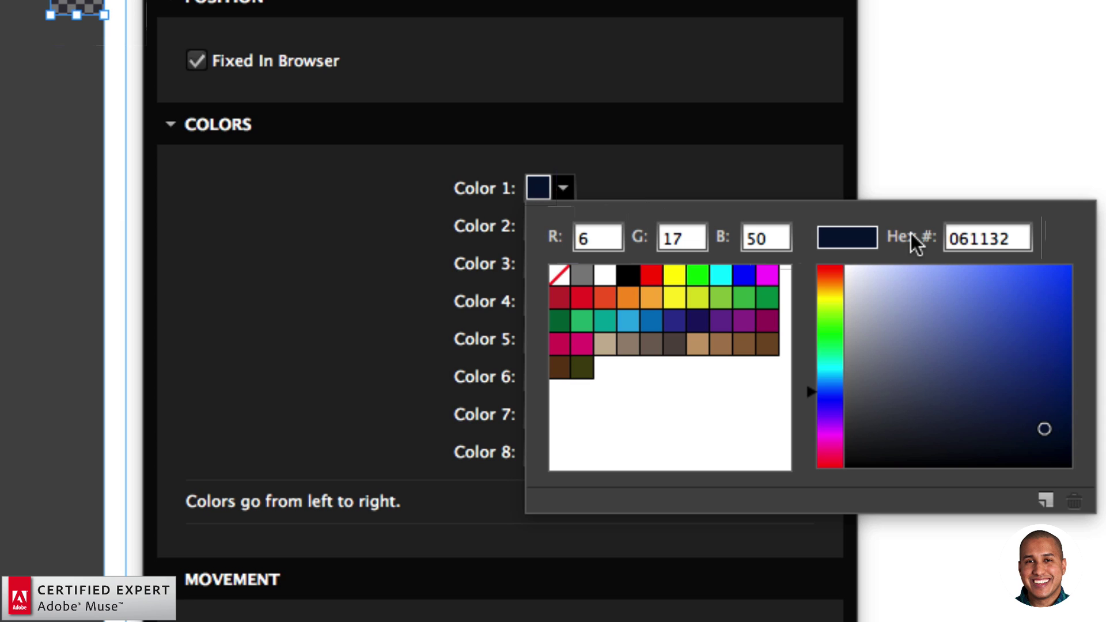
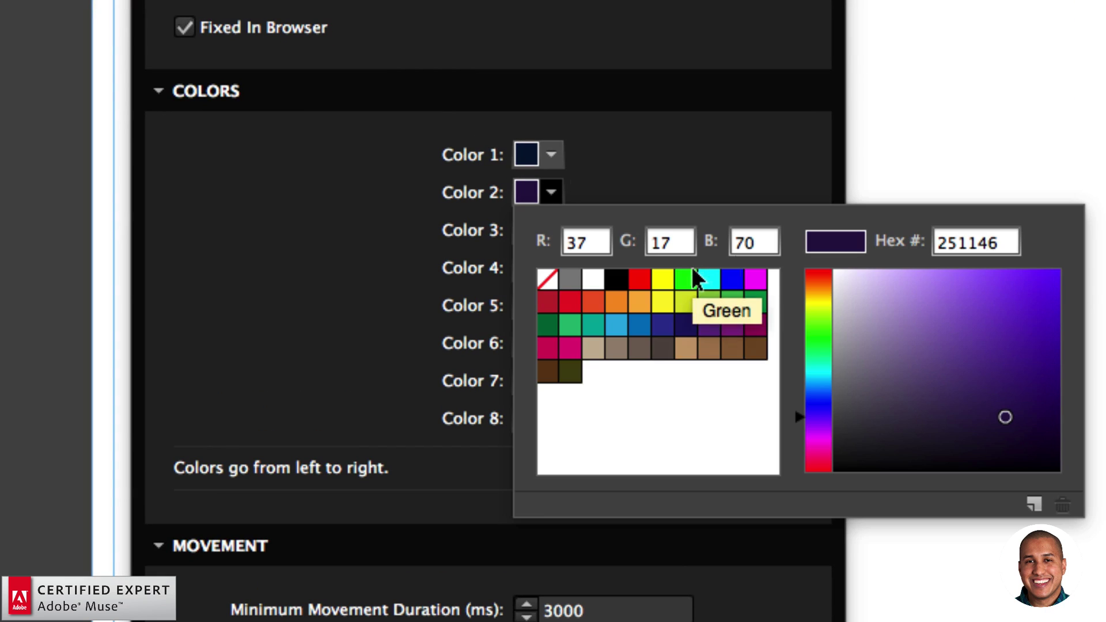
# Set the morphing widget's Color 2 to hex 07153E and switch back to Illustrator.
pyautogui.moveTo(898, 235); pyautogui.dragTo(820, 233)
pyautogui.write('07153E')
pyautogui.press('Return')
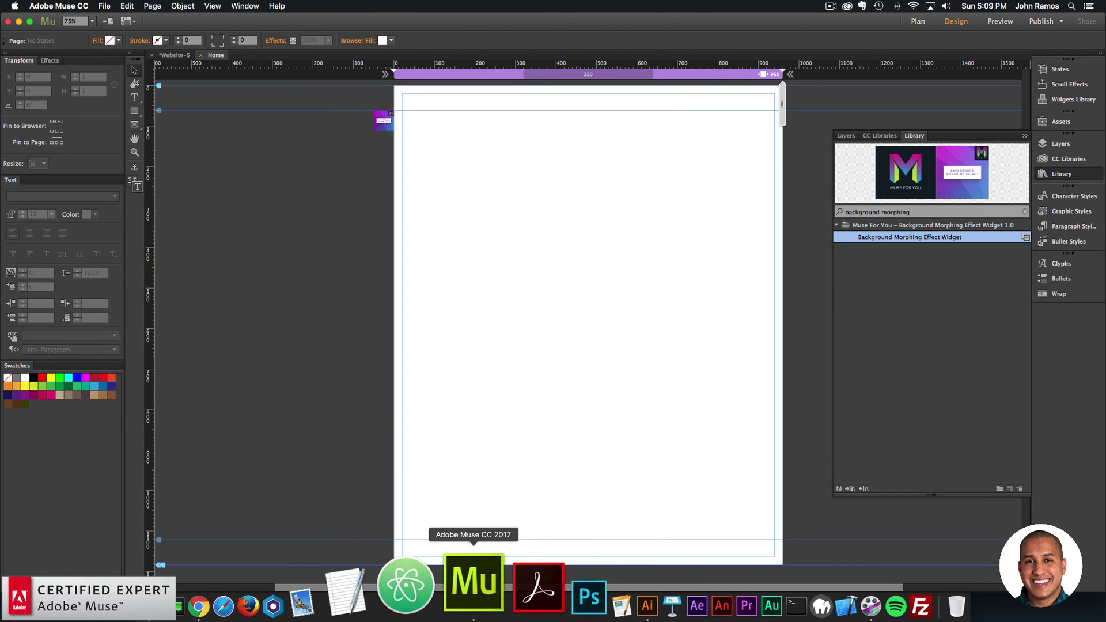
pyautogui.click(575, 594)
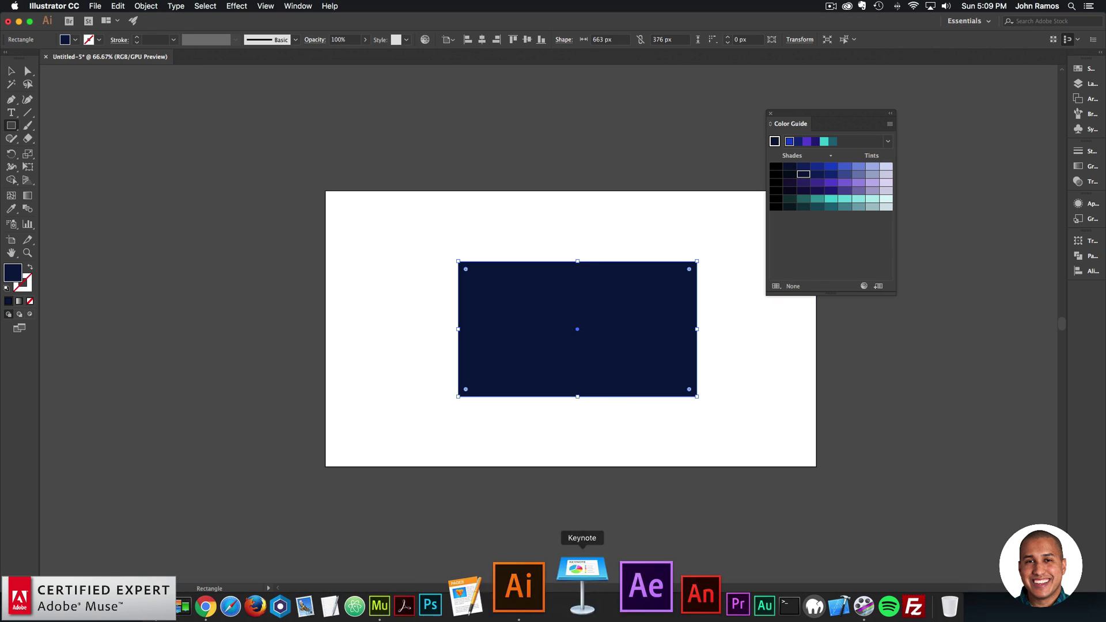
# Fill the rectangle with the purple third shade beyond black in the Color Guide's third row and look up its hex code.
pyautogui.click(817, 182)
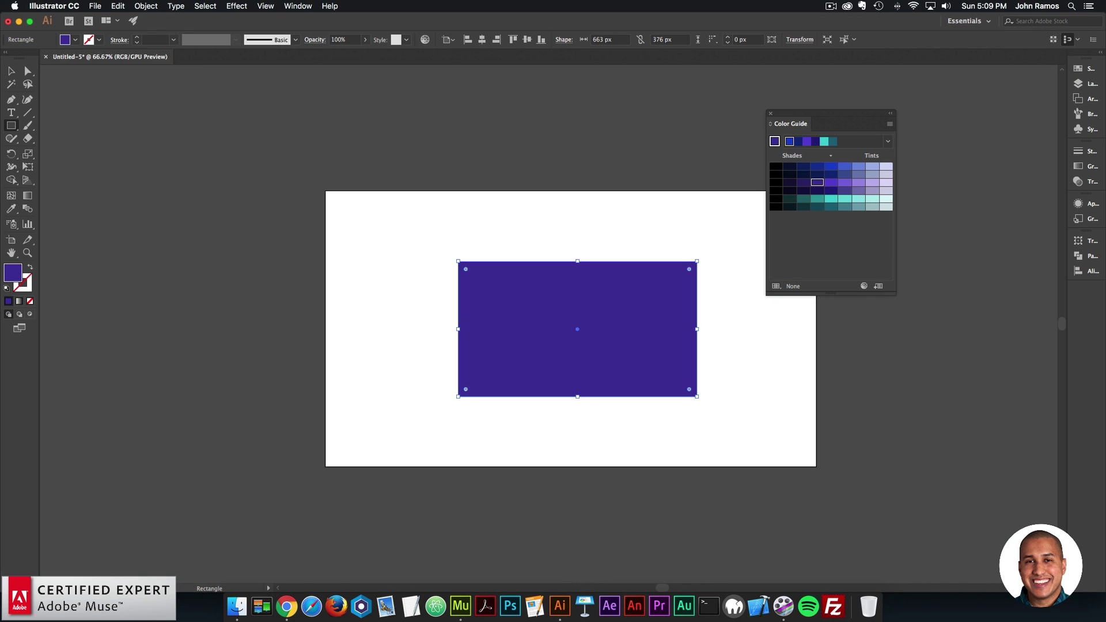
pyautogui.doubleClick(12, 272)
pyautogui.click(267, 114)
# Switch to Muse and set the morphing widget's Color 3 to hex 45329D.
pyautogui.click(458, 588)
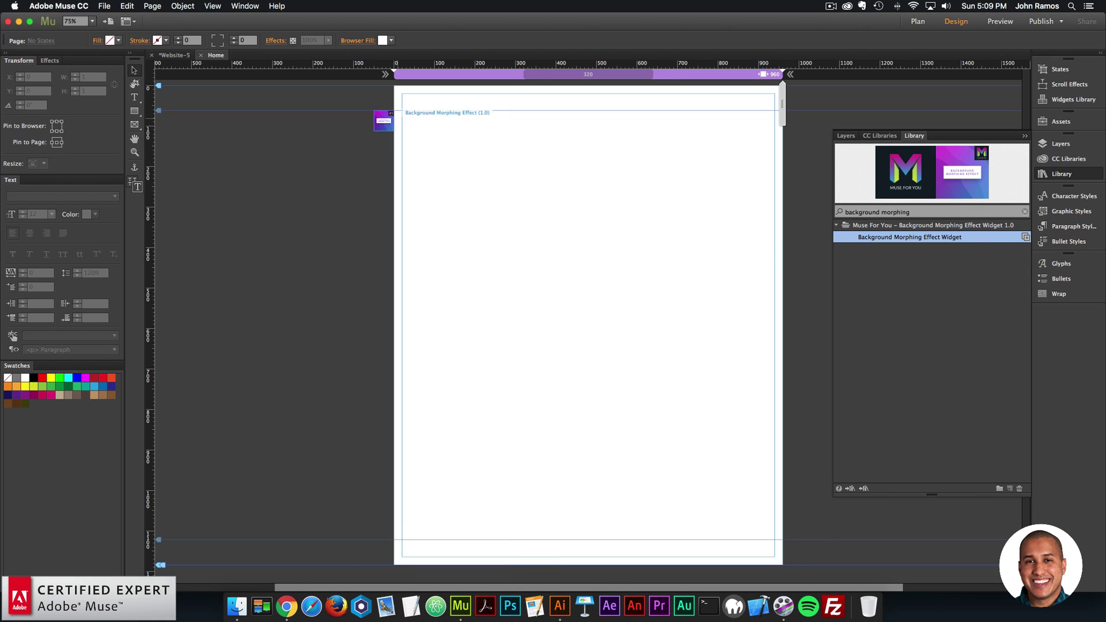
pyautogui.click(404, 108)
pyautogui.click(565, 223)
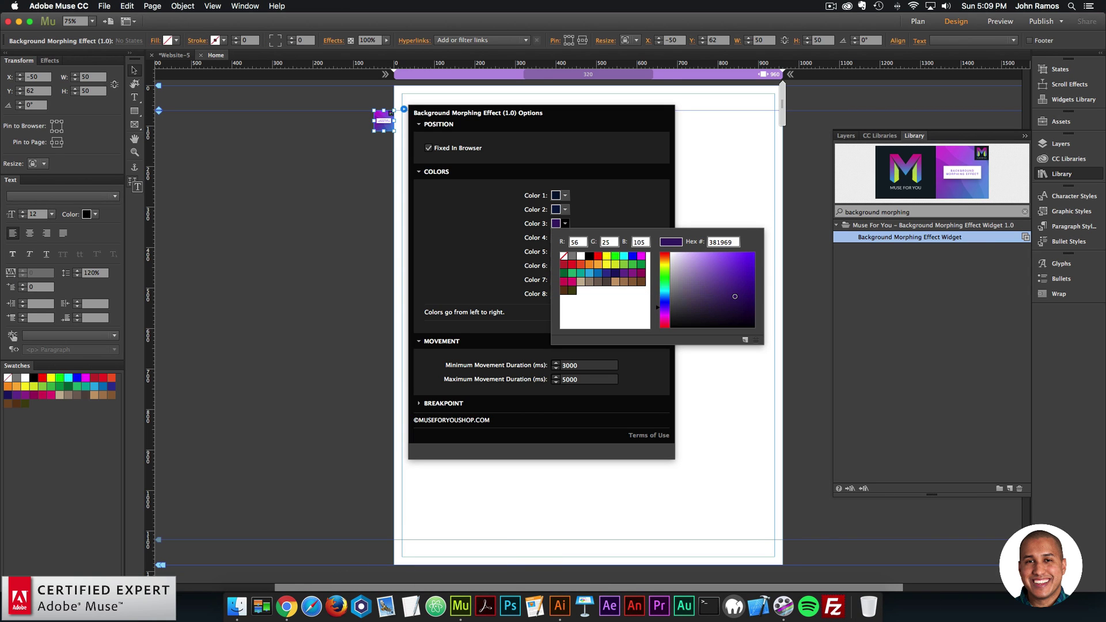
pyautogui.click(722, 242)
pyautogui.write('45329D')
pyautogui.press('Return')
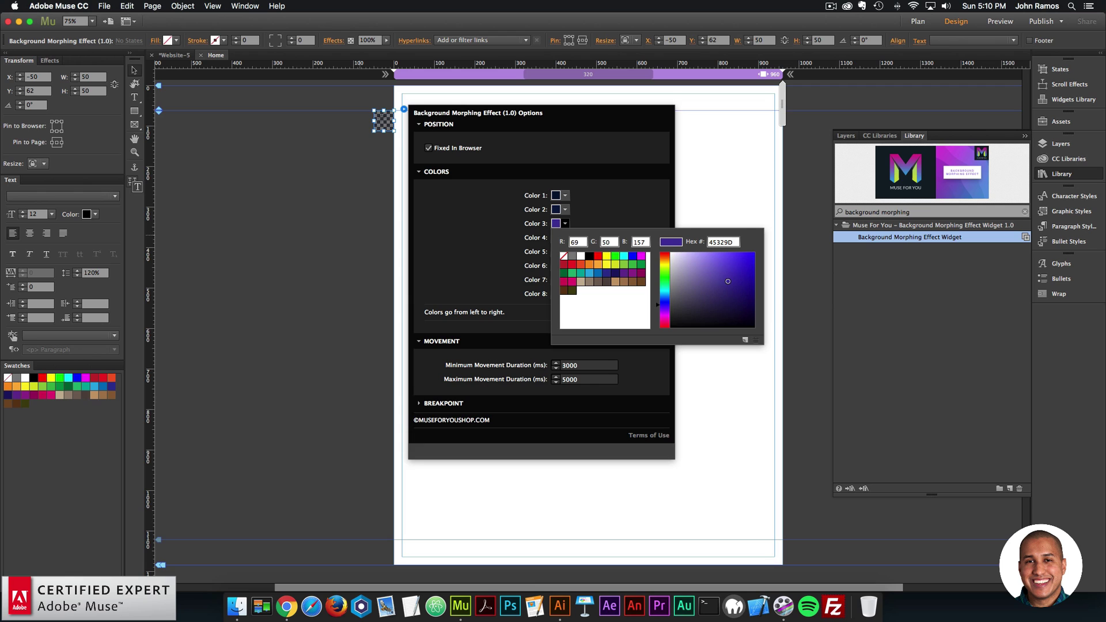
# Switch to Illustrator, fill the rectangle with the middle dark indigo of the Color Guide's fourth row and open its hex code.
pyautogui.click(560, 606)
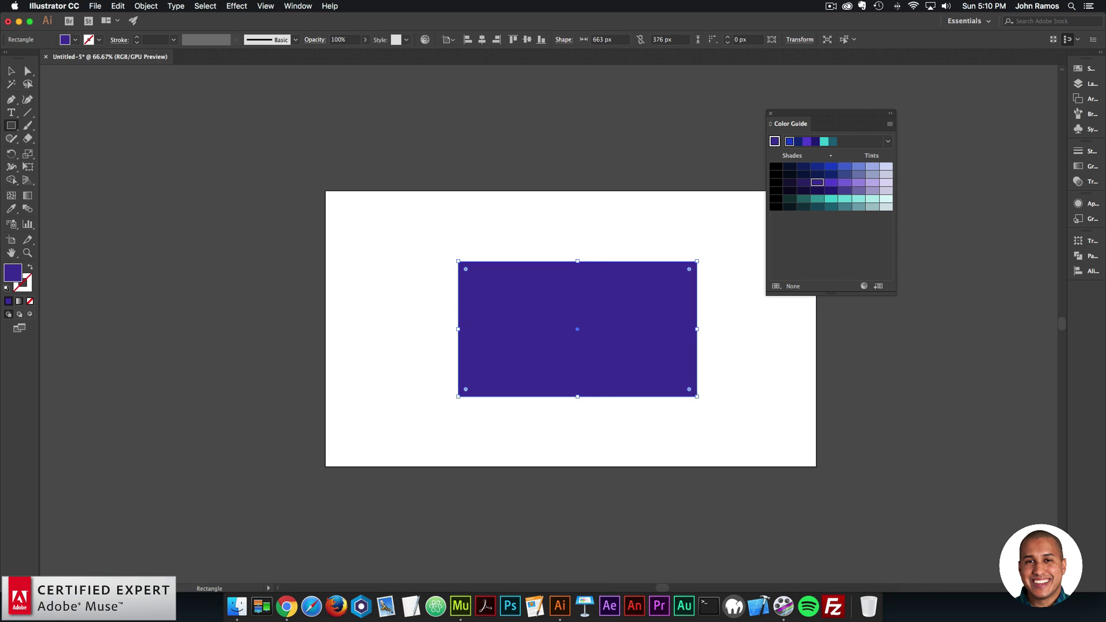
pyautogui.click(830, 191)
pyautogui.doubleClick(12, 273)
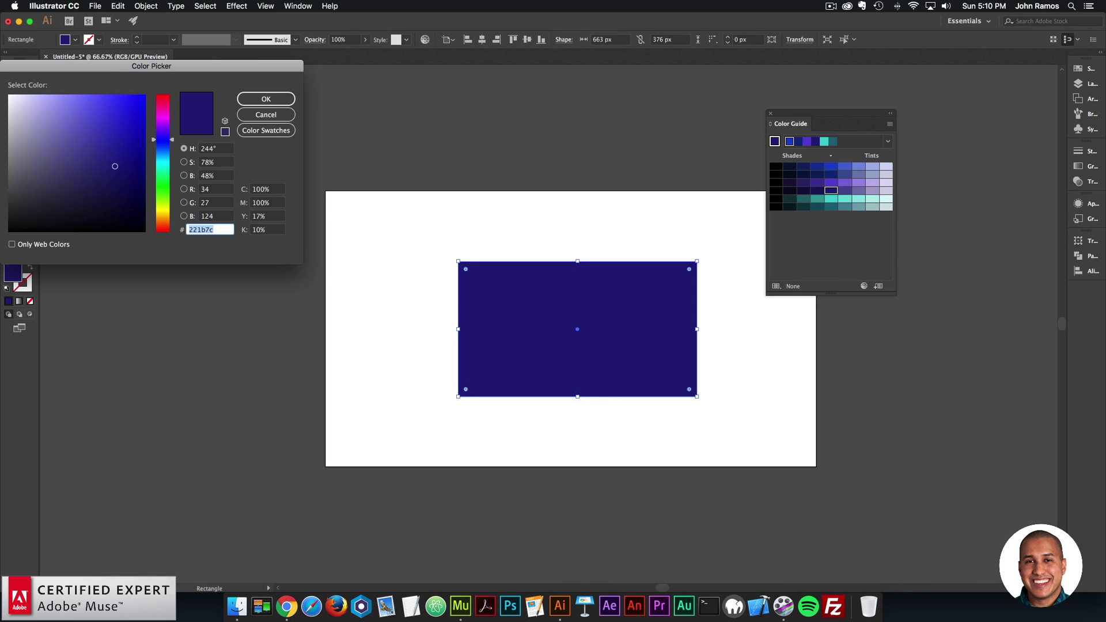
# Switch to Muse and set the morphing widget's Color 4 to hex 221B7C.
pyautogui.click(460, 606)
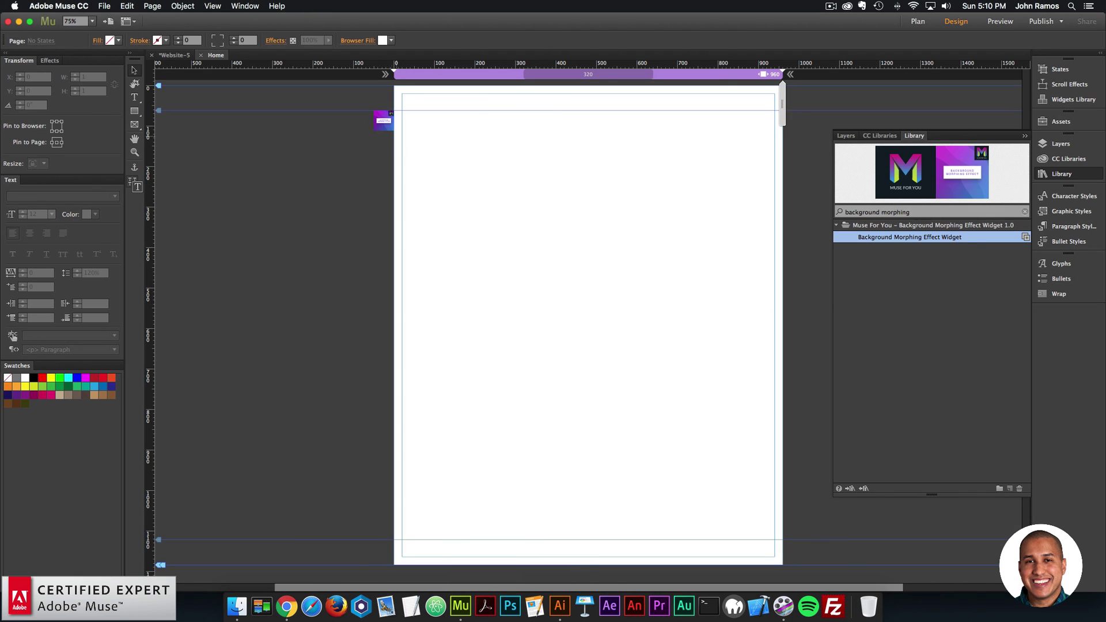
pyautogui.click(403, 109)
pyautogui.click(565, 237)
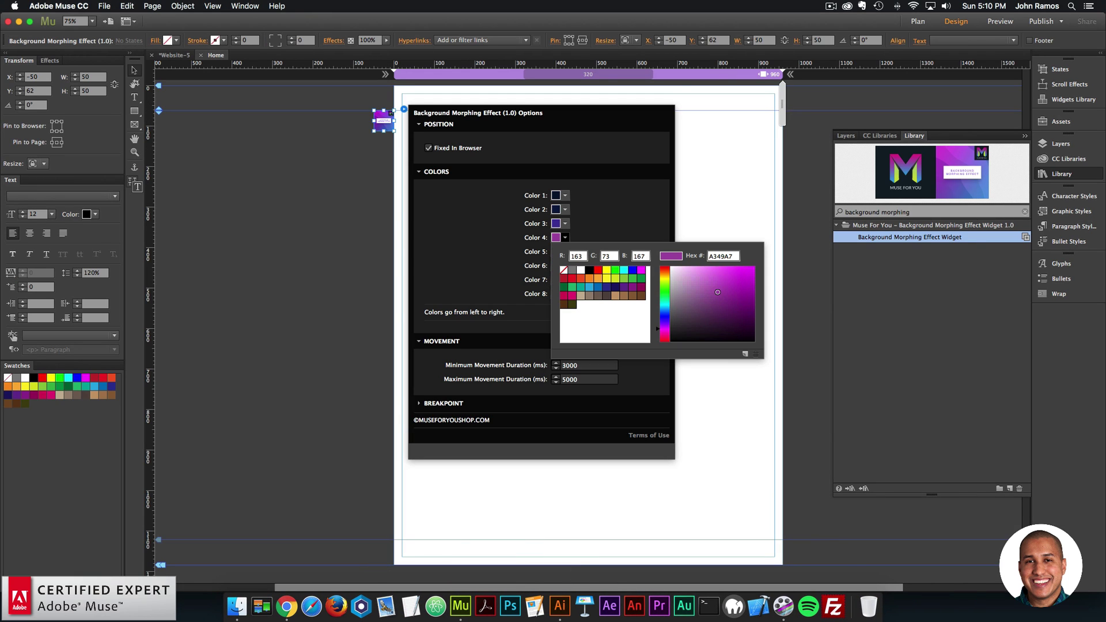
pyautogui.doubleClick(721, 256)
pyautogui.write('221B7C')
pyautogui.press('Return')
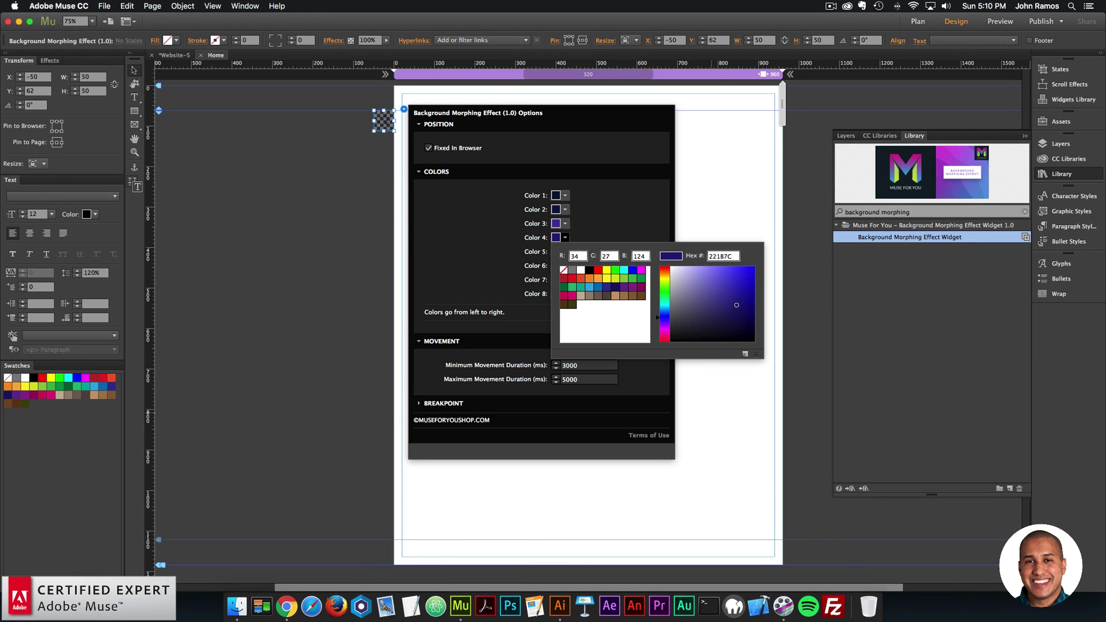
# Switch to Illustrator, fill the rectangle with the first turquoise tint in the Color Guide's fifth row and open its hex code.
pyautogui.click(560, 605)
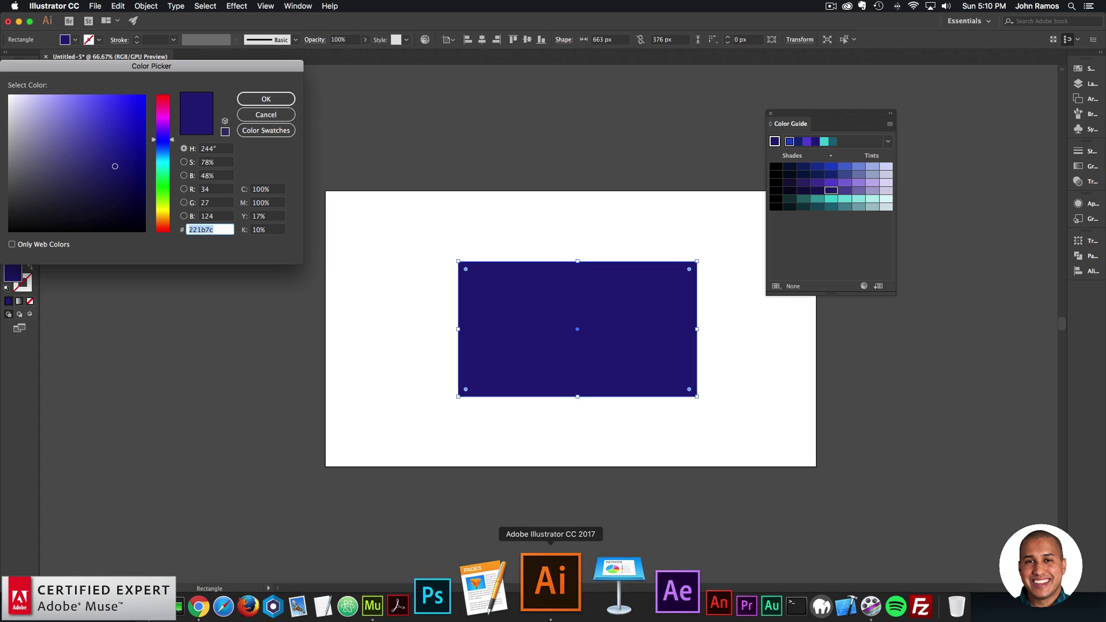
pyautogui.press('Return')
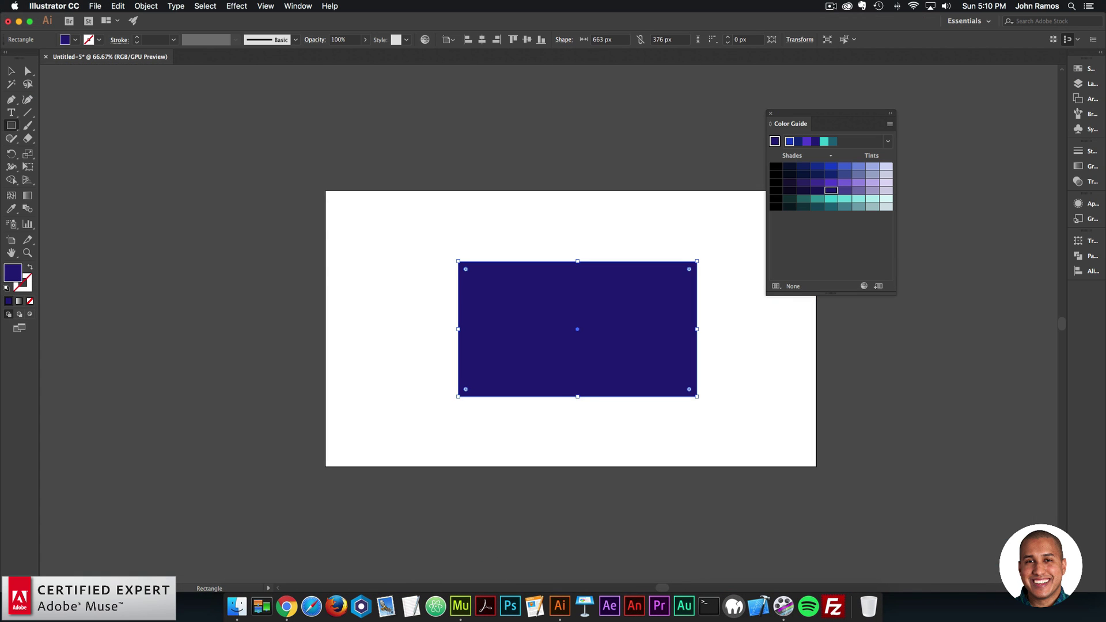
pyautogui.click(844, 199)
pyautogui.doubleClick(13, 272)
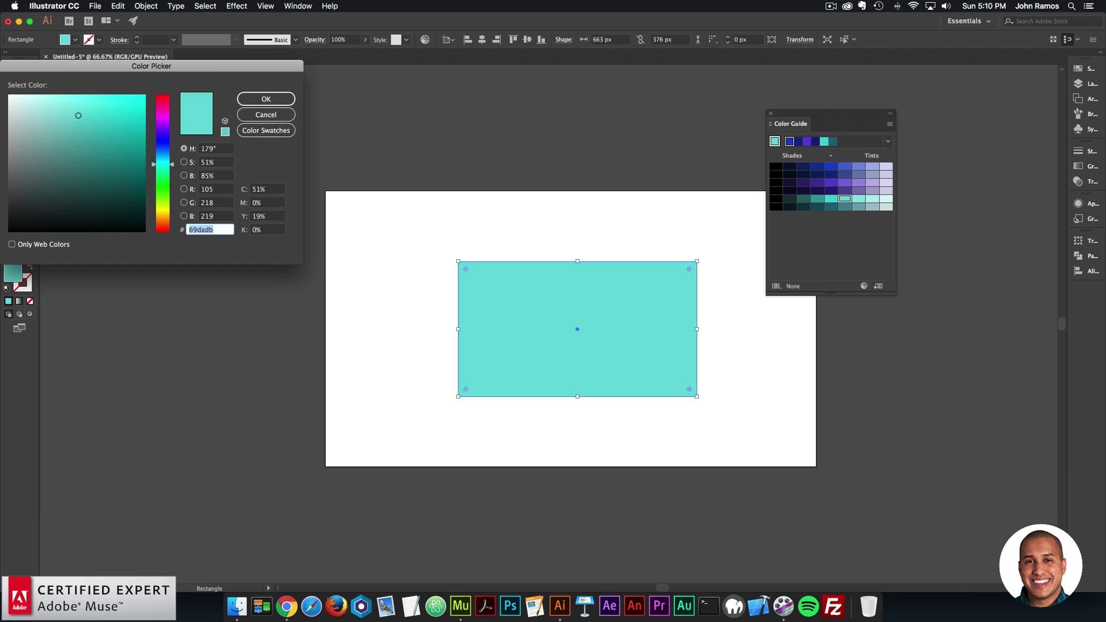
# Switch to Muse and set the morphing widget's Color 5 to hex 69DADB.
pyautogui.click(460, 605)
pyautogui.click(384, 120)
pyautogui.click(404, 109)
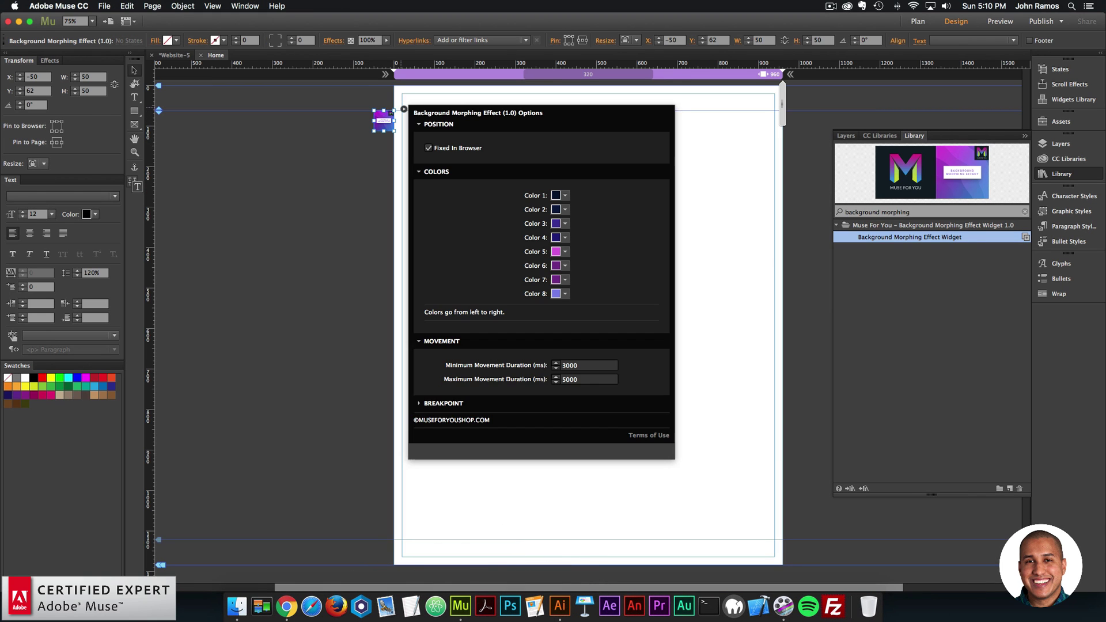
pyautogui.click(565, 251)
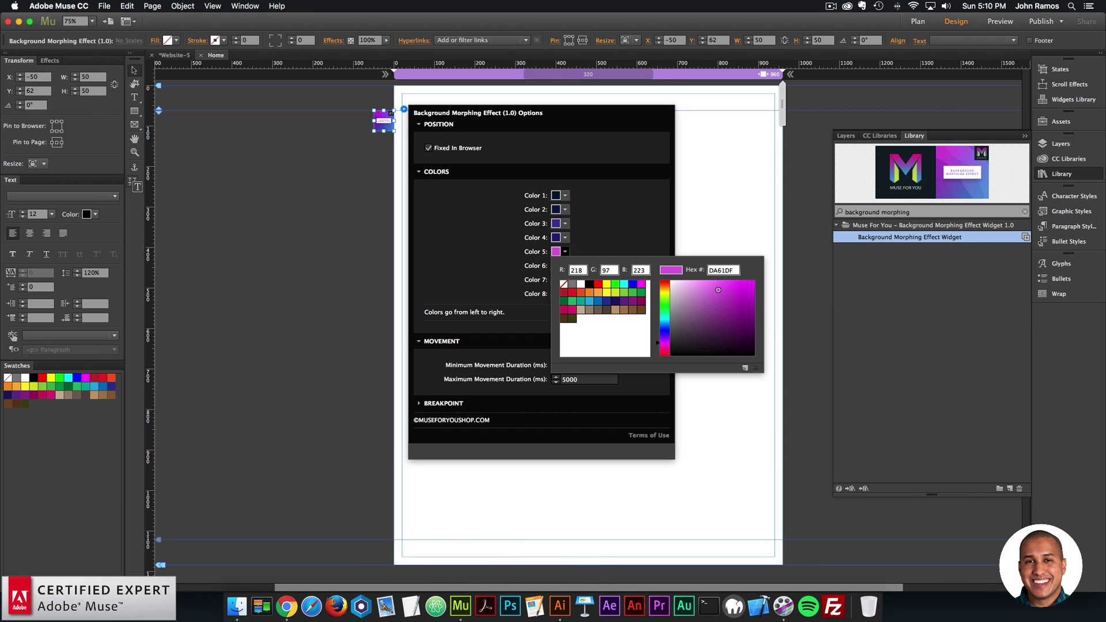
pyautogui.doubleClick(722, 270)
pyautogui.write('69DADB')
pyautogui.press('Return')
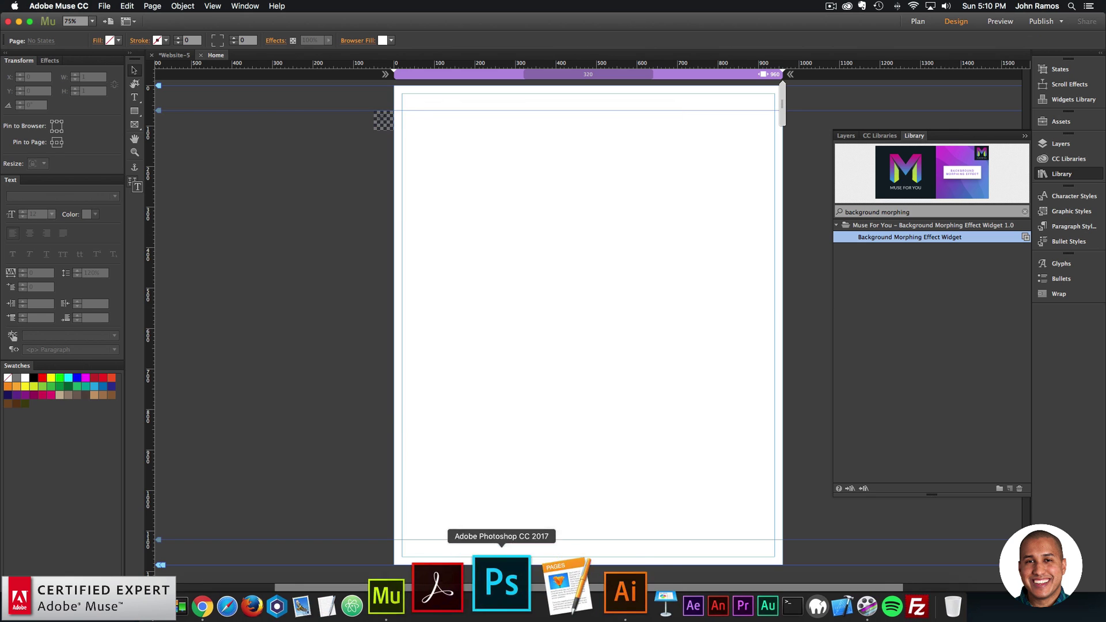
# Switch to Illustrator, fill the rectangle with the second, lighter turquoise tint in the fifth row and open its hex code.
pyautogui.click(572, 605)
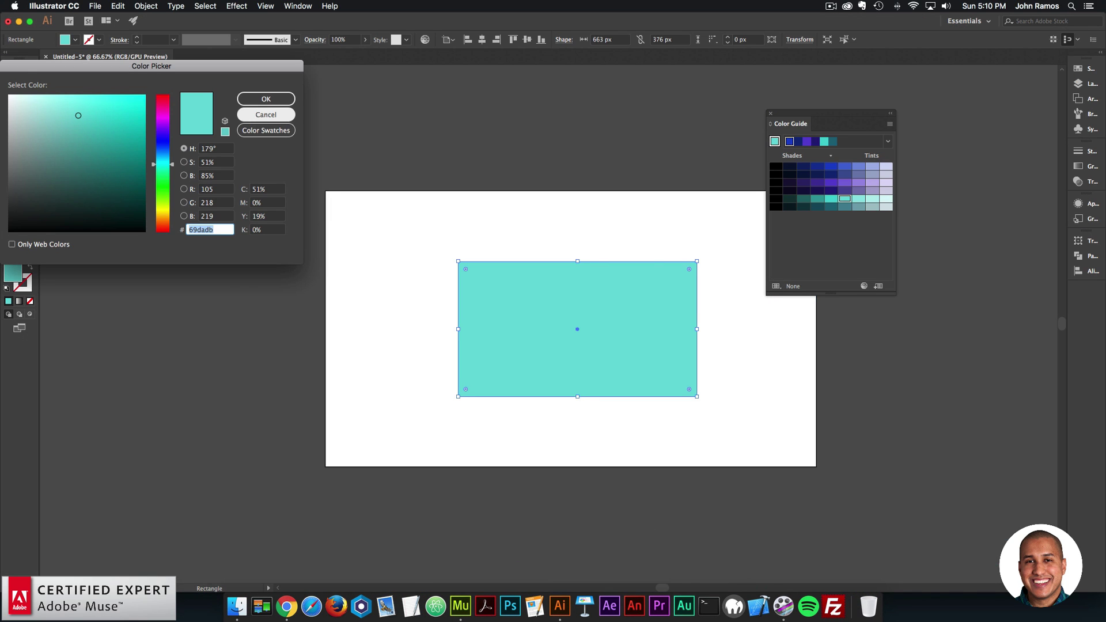
pyautogui.click(265, 115)
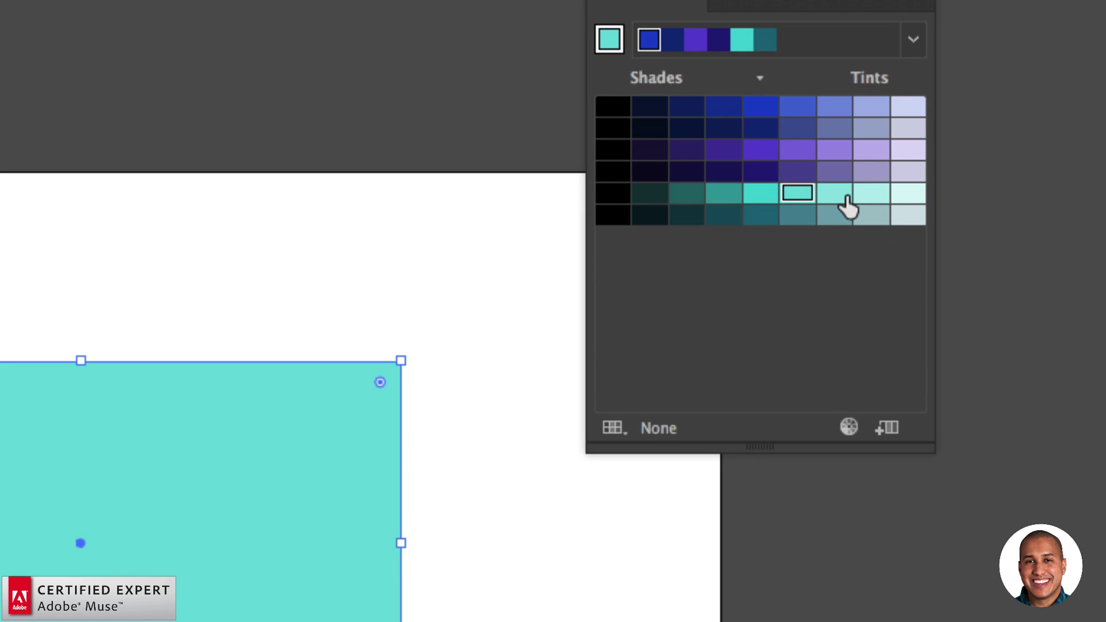
pyautogui.click(861, 198)
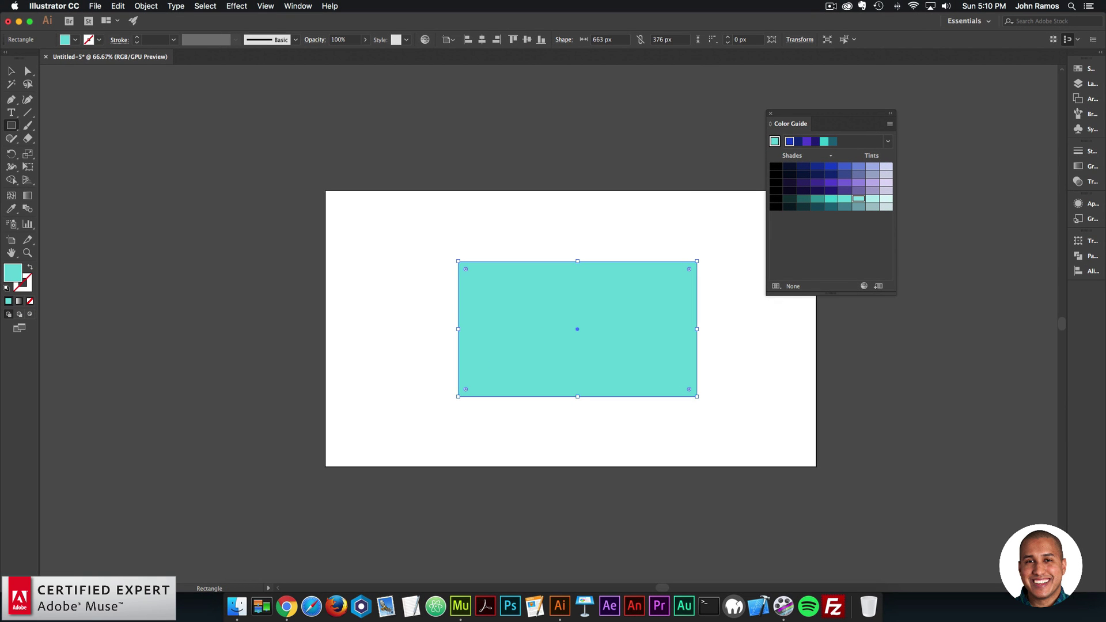
pyautogui.click(858, 198)
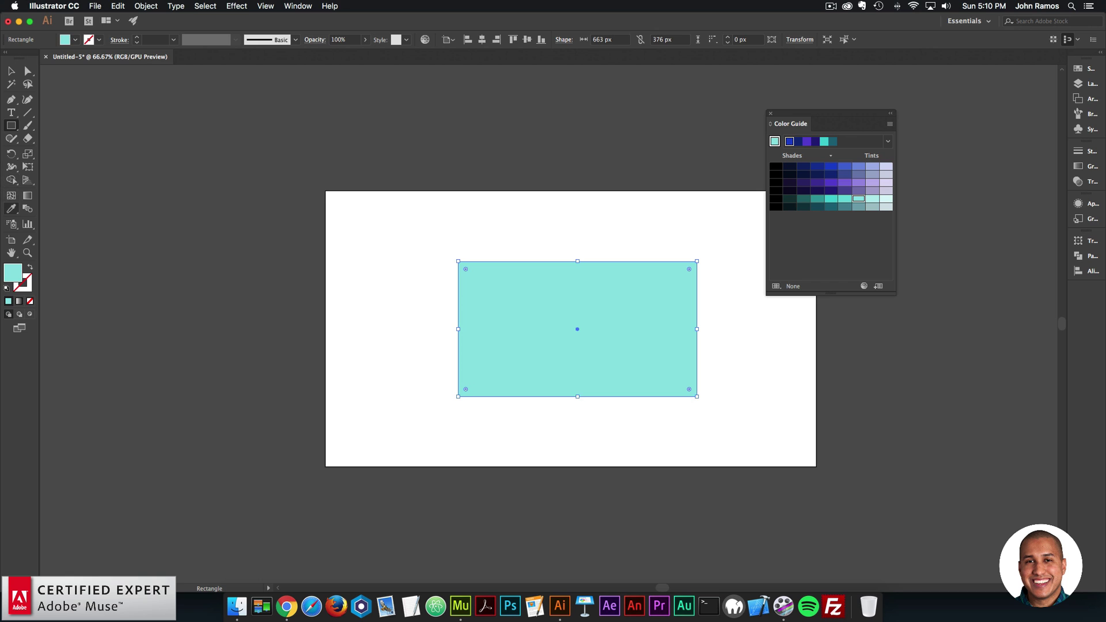
pyautogui.doubleClick(12, 273)
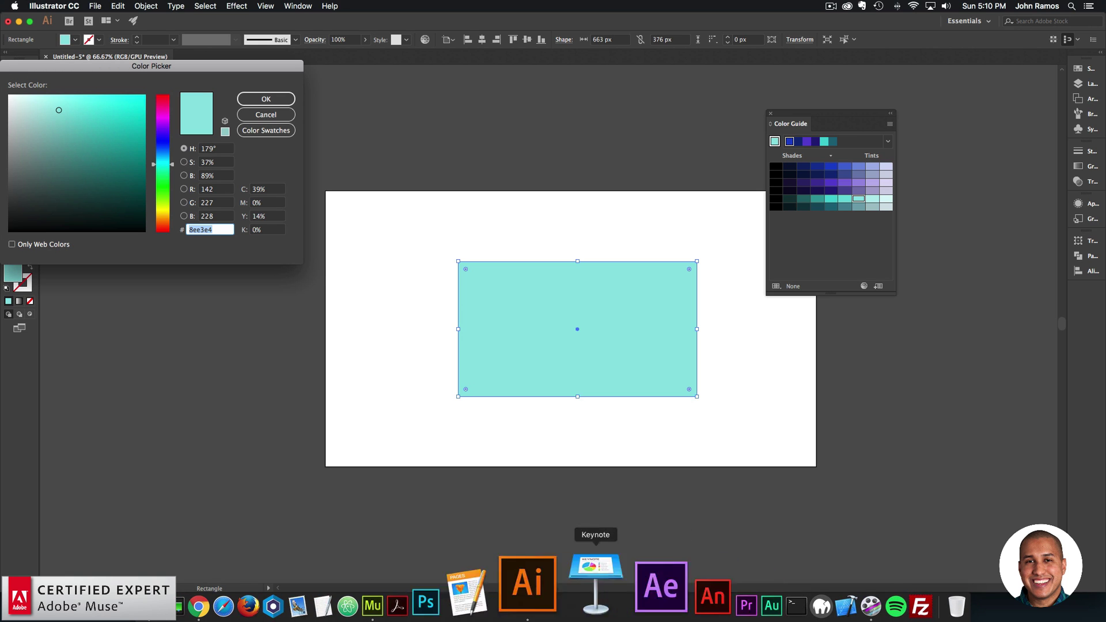
# Switch to Muse and set the morphing widget's Color 6 to hex 8EE3E4.
pyautogui.click(461, 605)
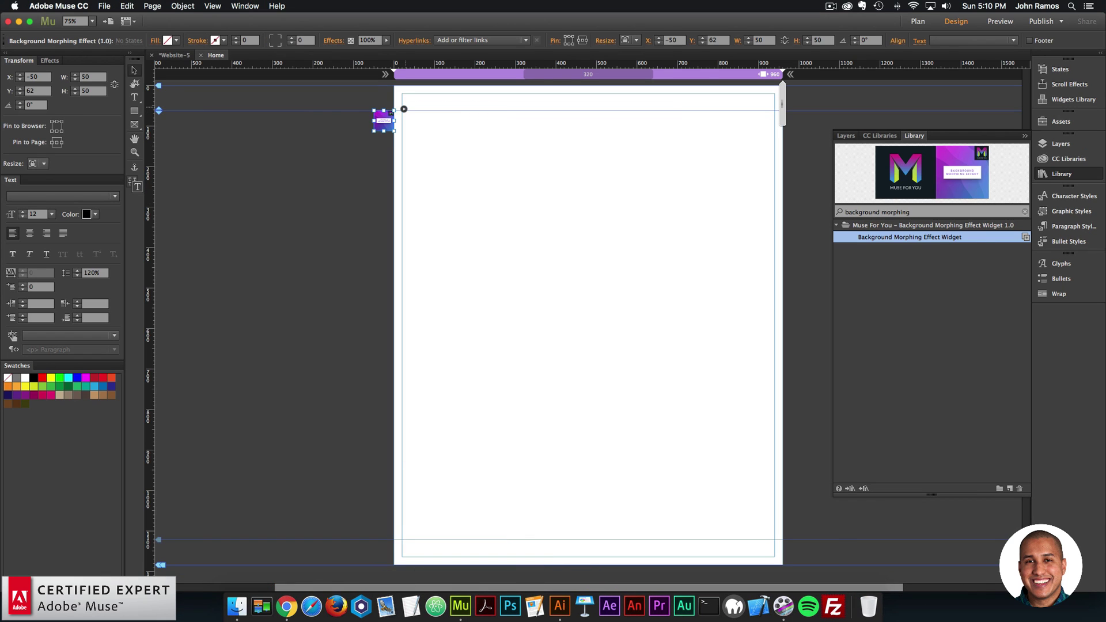
pyautogui.click(403, 109)
pyautogui.click(565, 266)
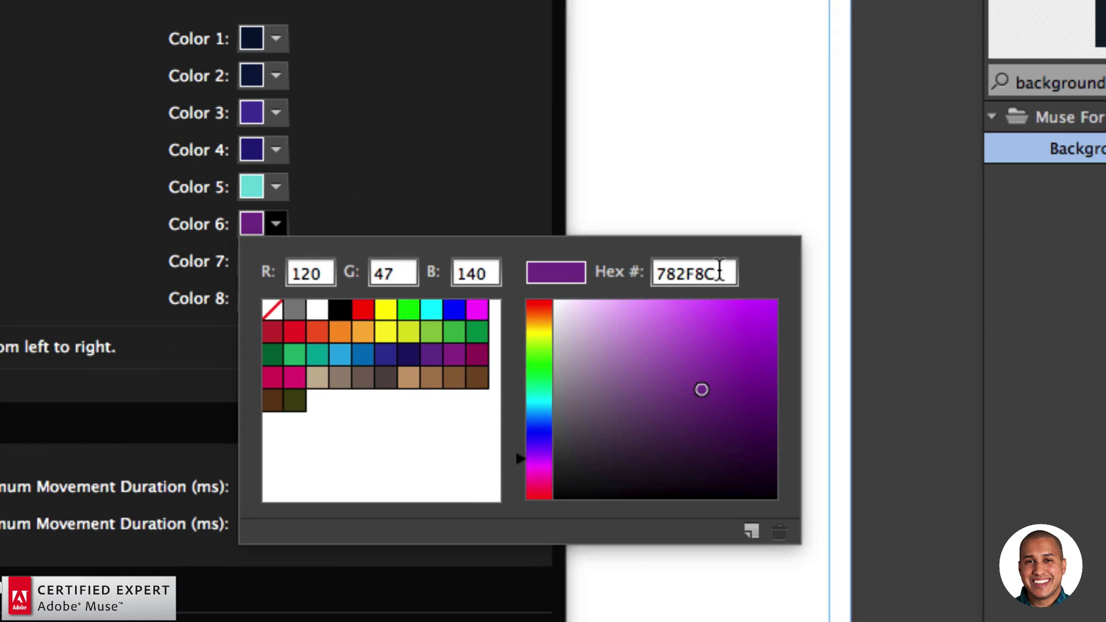
pyautogui.moveTo(732, 283); pyautogui.dragTo(687, 276)
pyautogui.write('8EE3E4')
pyautogui.press('Return')
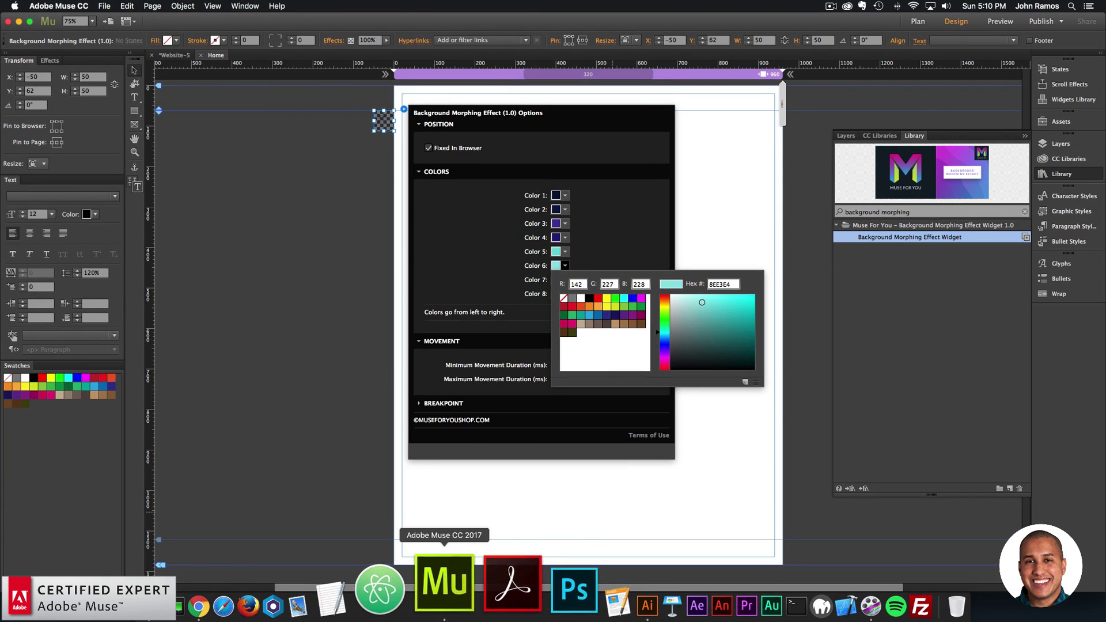
# Switch to Illustrator, fill the rectangle with the second grey-teal tint in the Color Guide's last row and look up its hex code.
pyautogui.click(558, 583)
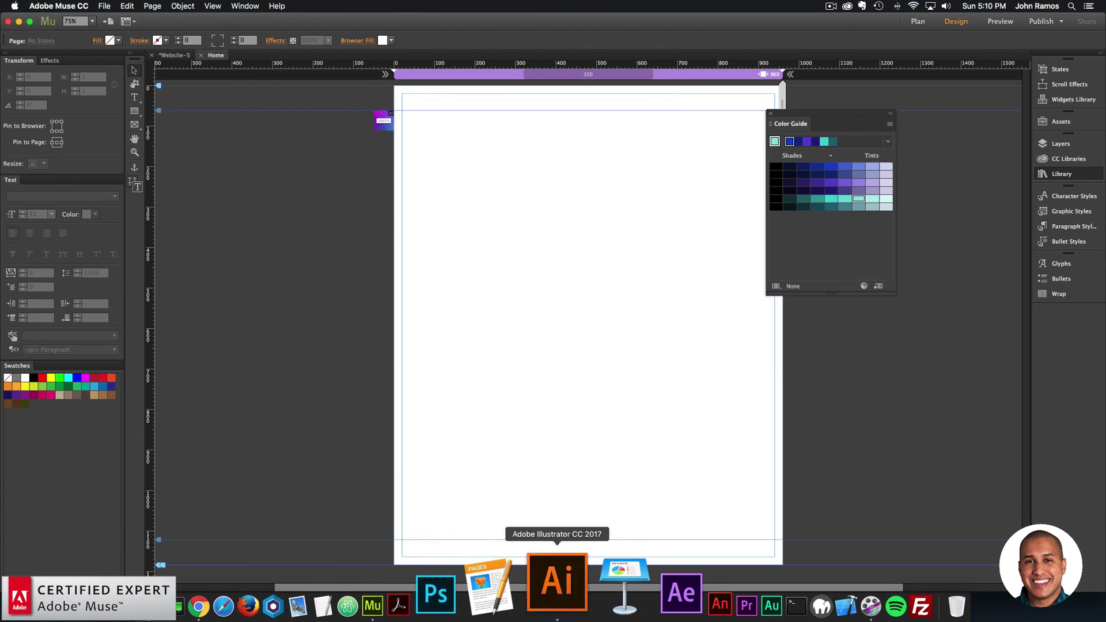
pyautogui.press('Escape')
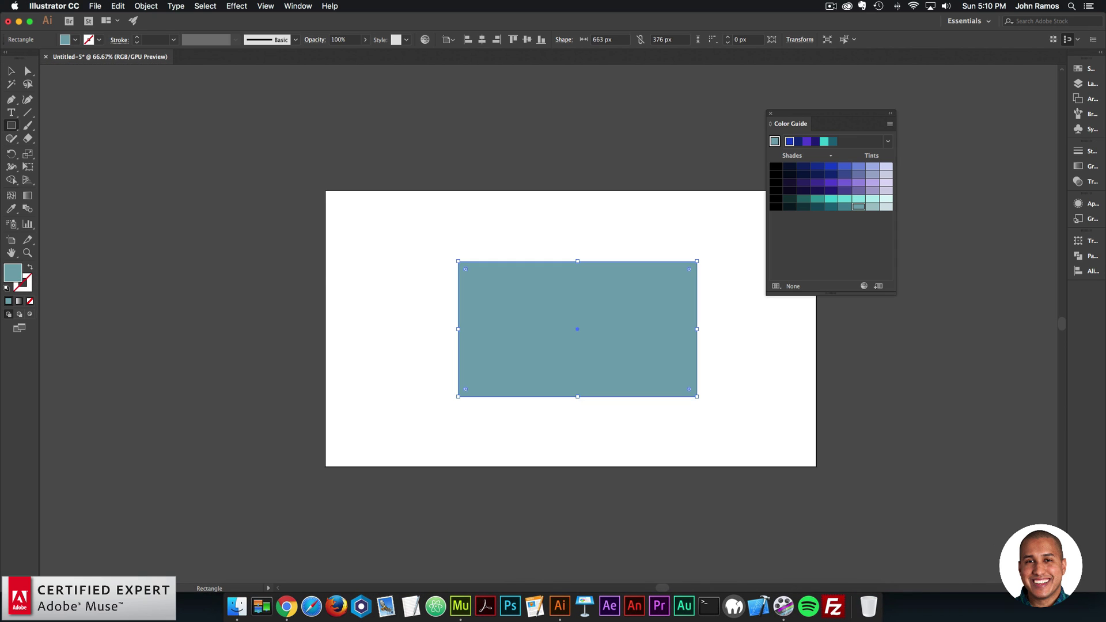
pyautogui.doubleClick(13, 273)
pyautogui.click(267, 130)
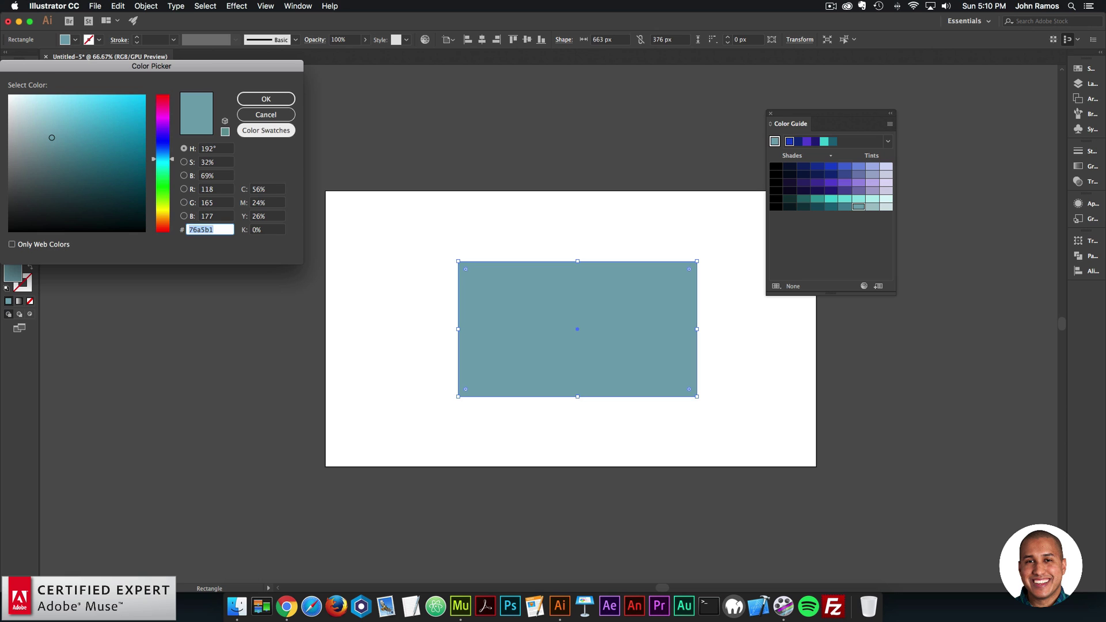
pyautogui.press('Return')
# Switch to Muse and set the morphing widget's Color 7 to hex 76A5B1.
pyautogui.click(461, 593)
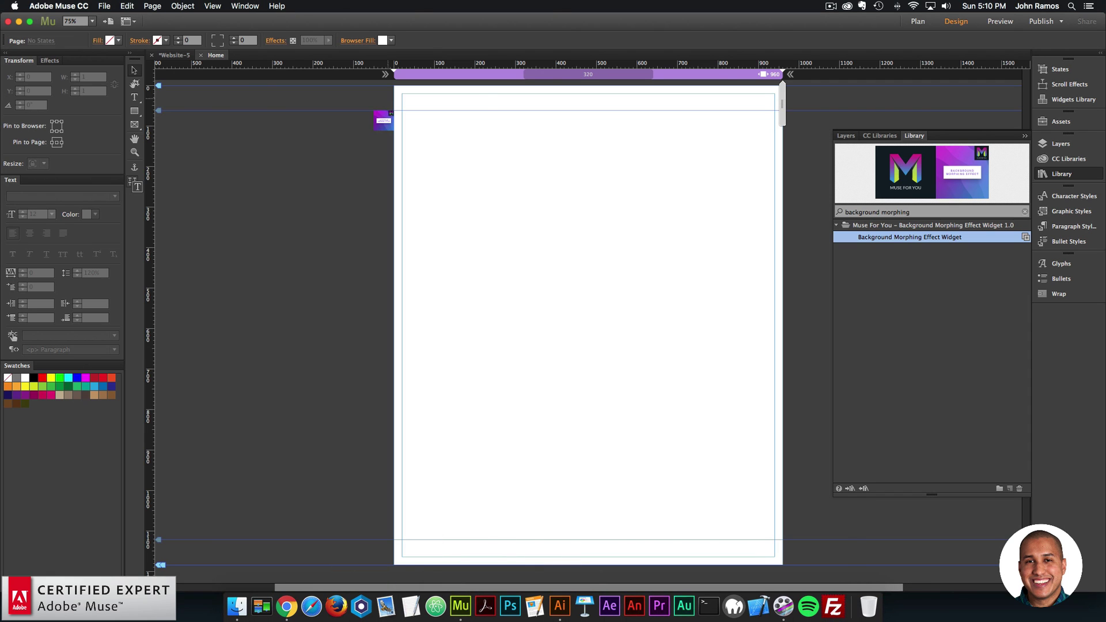
pyautogui.click(383, 120)
pyautogui.click(404, 109)
pyautogui.click(565, 280)
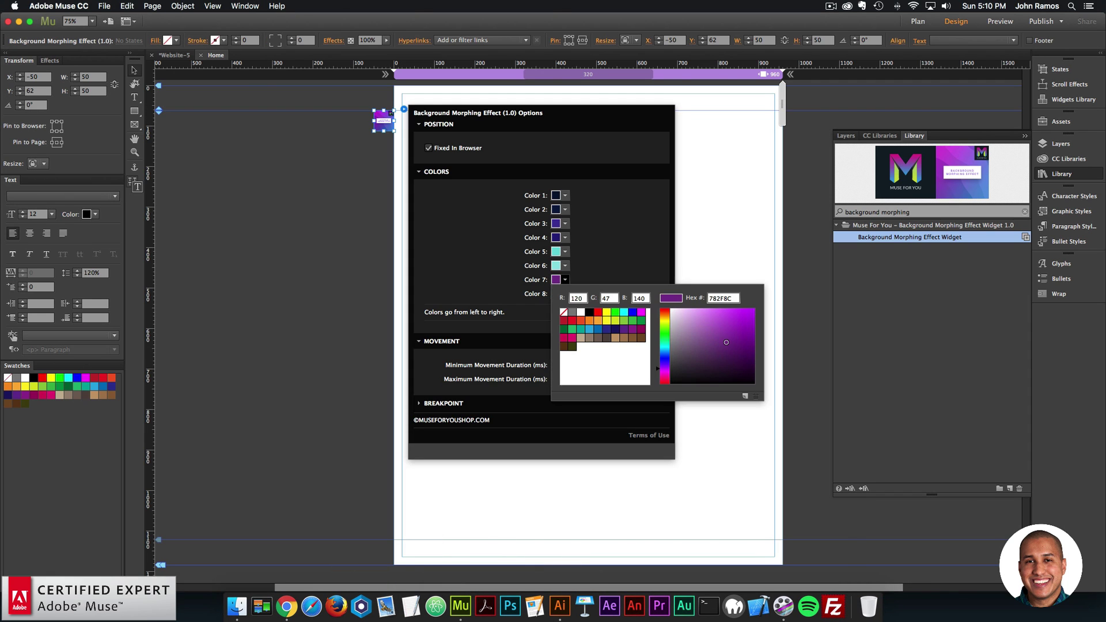
pyautogui.write('76A5B1')
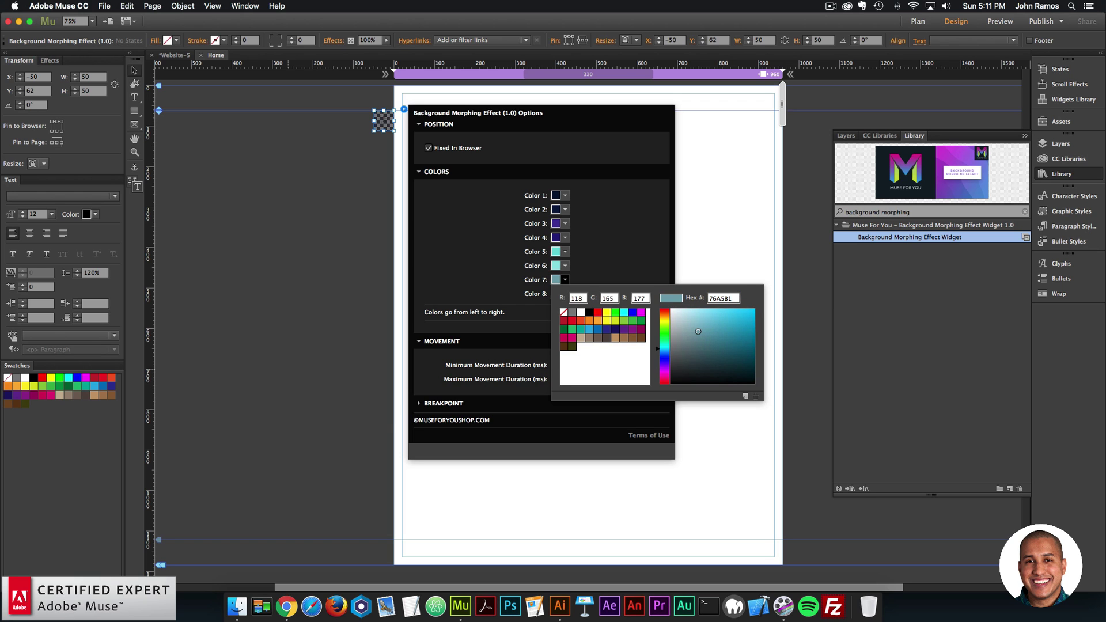
# Switch to Illustrator, fill the rectangle with the third, paler grey-teal tint in the last row and look up its hex code.
pyautogui.click(559, 605)
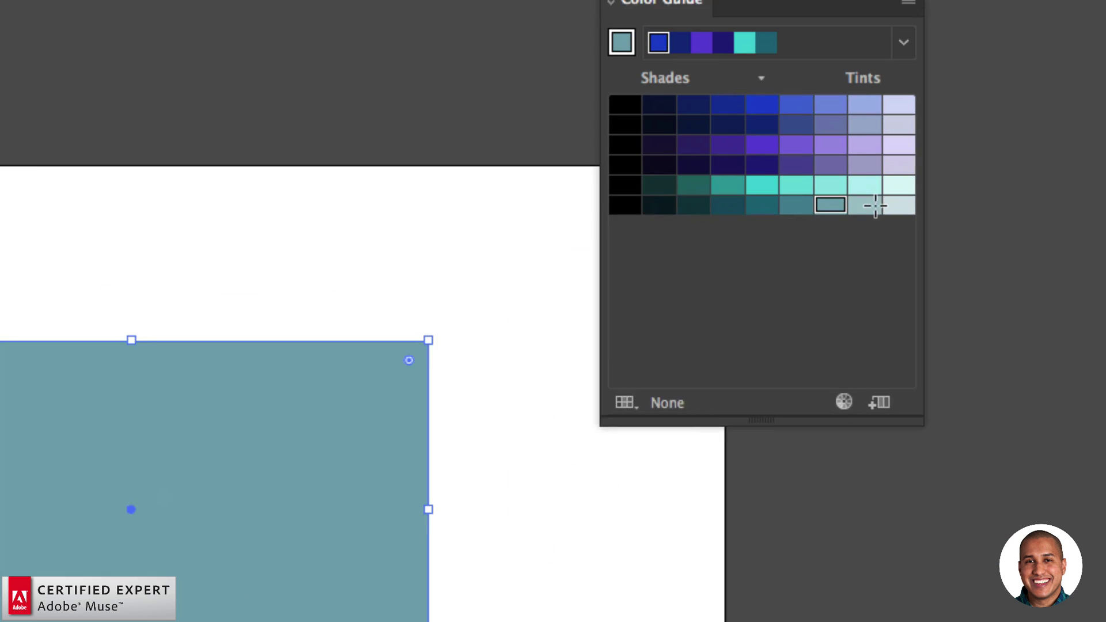
pyautogui.click(872, 206)
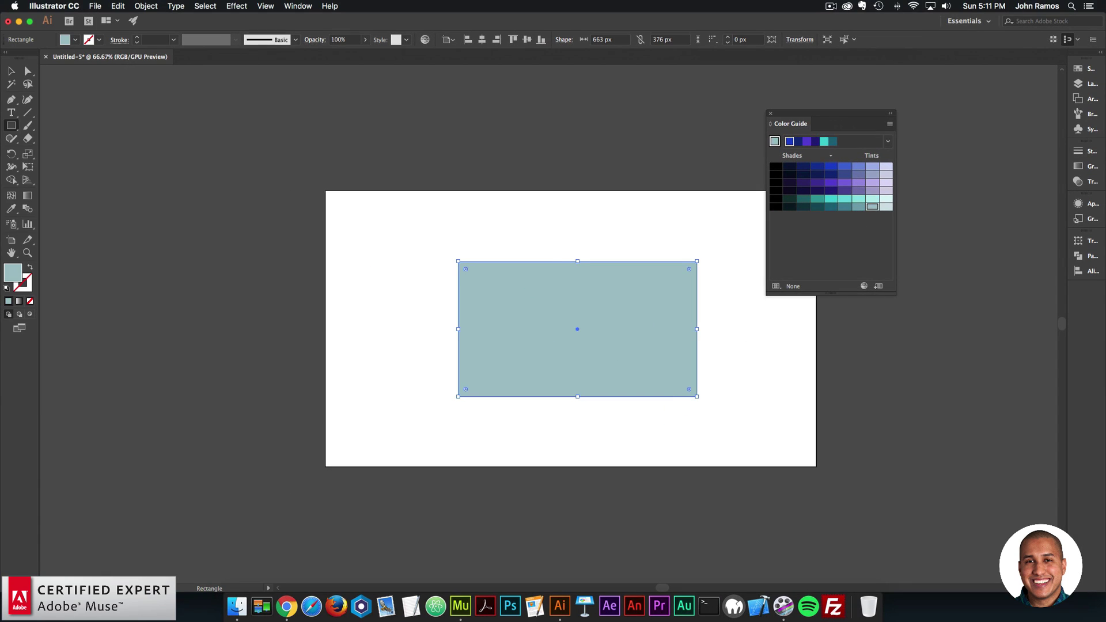
pyautogui.doubleClick(13, 272)
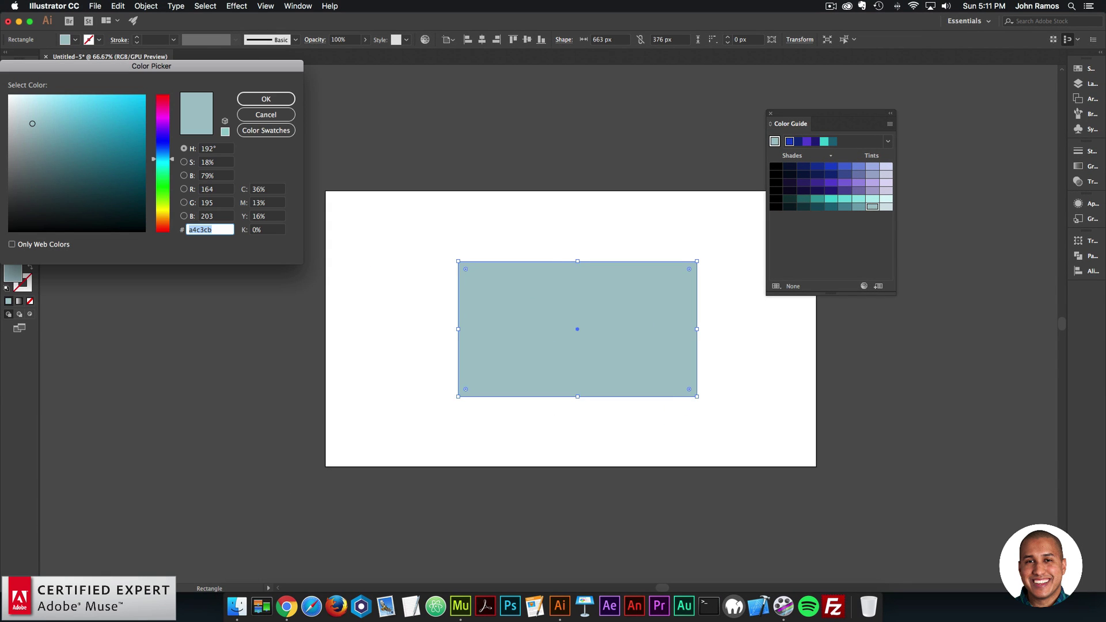
pyautogui.click(266, 115)
# Switch to Muse and set the morphing widget's Color 8 to hex A4C3CB.
pyautogui.click(464, 604)
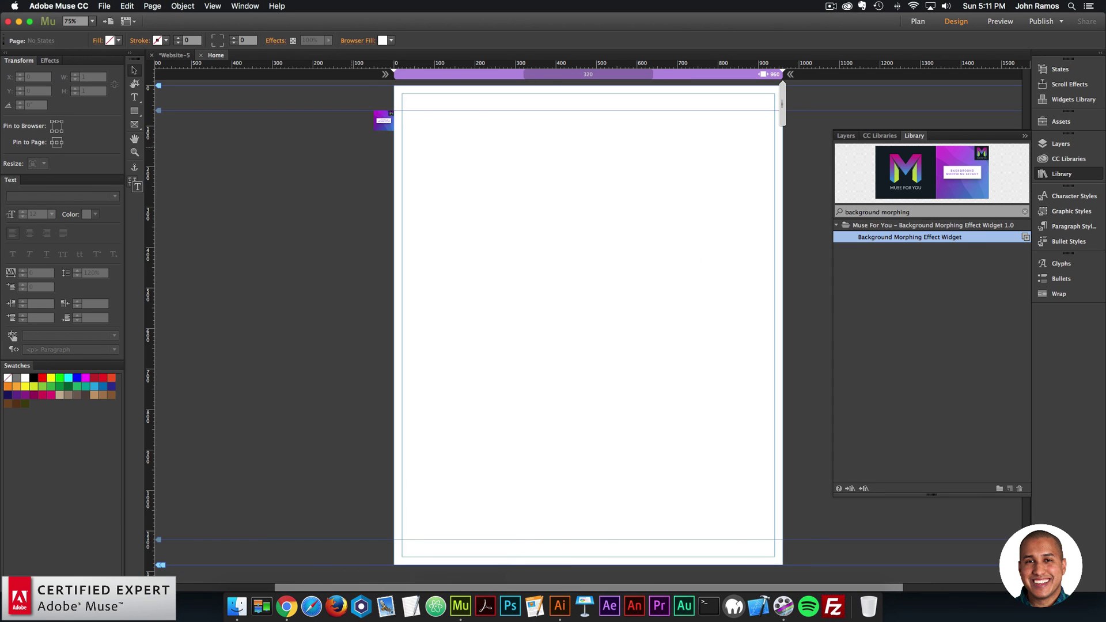
pyautogui.click(383, 121)
pyautogui.click(404, 109)
pyautogui.click(565, 293)
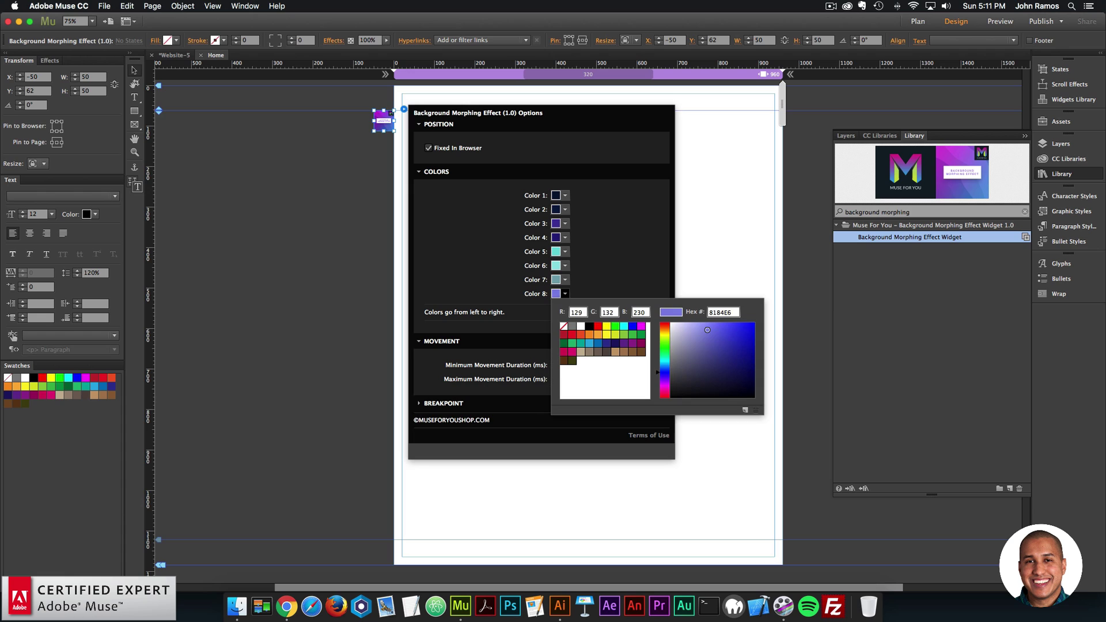
pyautogui.write('A4C3CB')
pyautogui.press('Return')
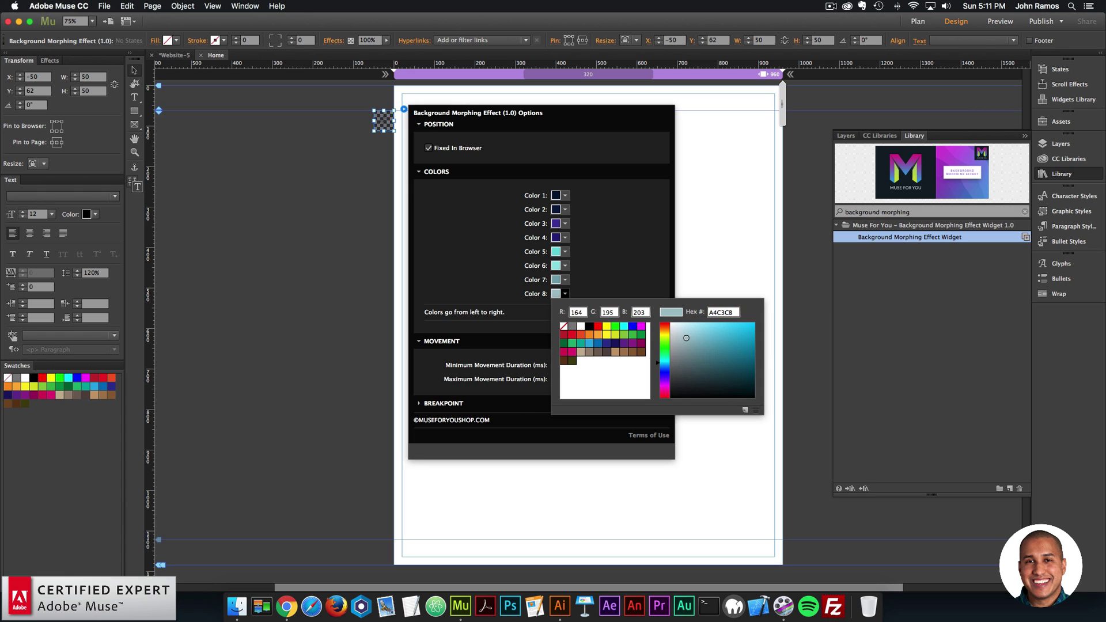
# Close the widget's options, preview the page in Chrome and widen the browser window to view the recolored morphing background.
pyautogui.click(727, 236)
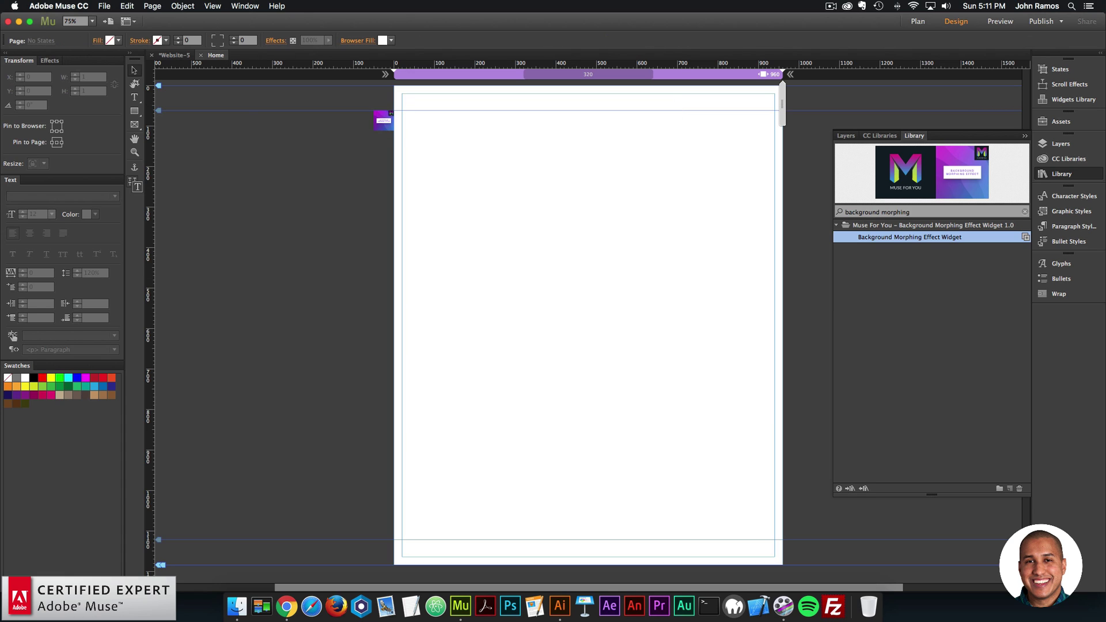
pyautogui.click(104, 6)
pyautogui.click(147, 178)
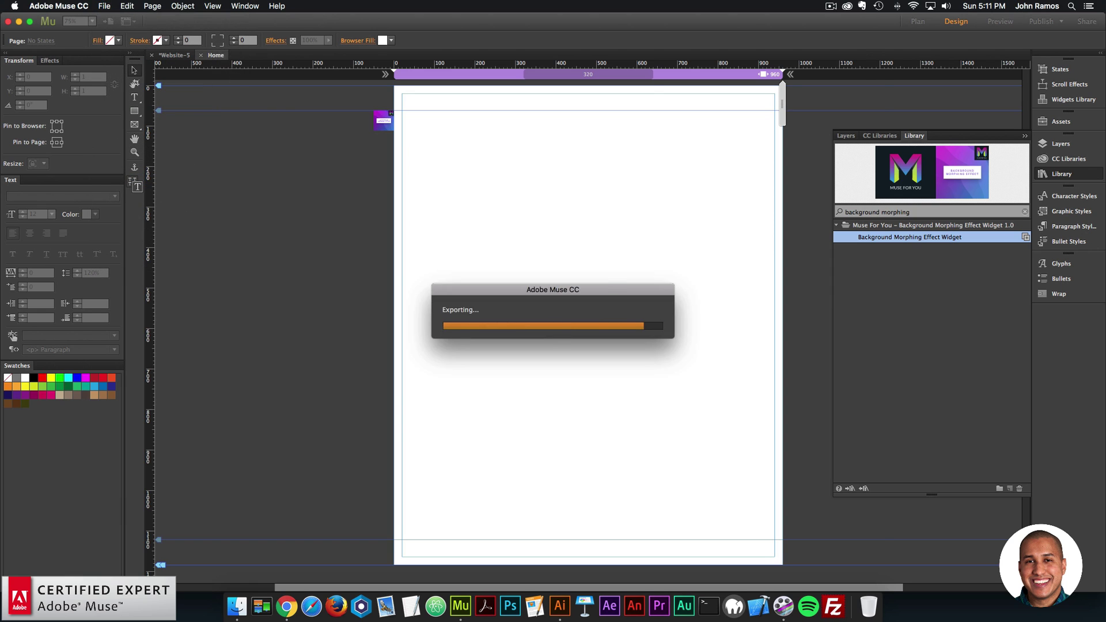
pyautogui.moveTo(865, 322); pyautogui.dragTo(1049, 322)
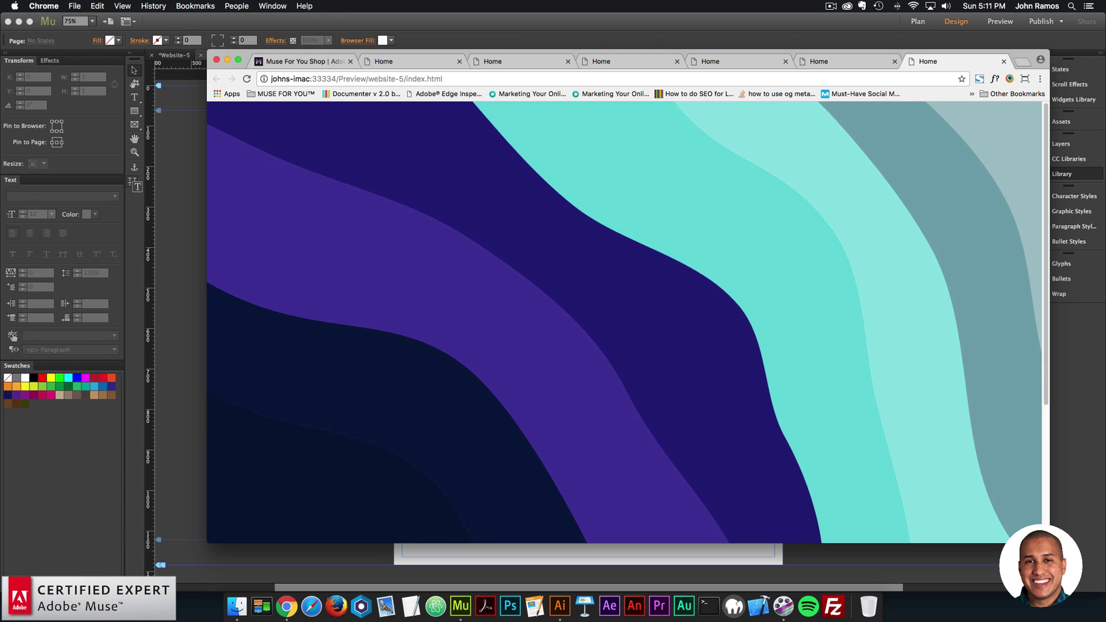
# Switch to Muse and add a text frame about 650 by 202 px near the page's top reading "background morphing effect widget".
pyautogui.press('super+Tab')
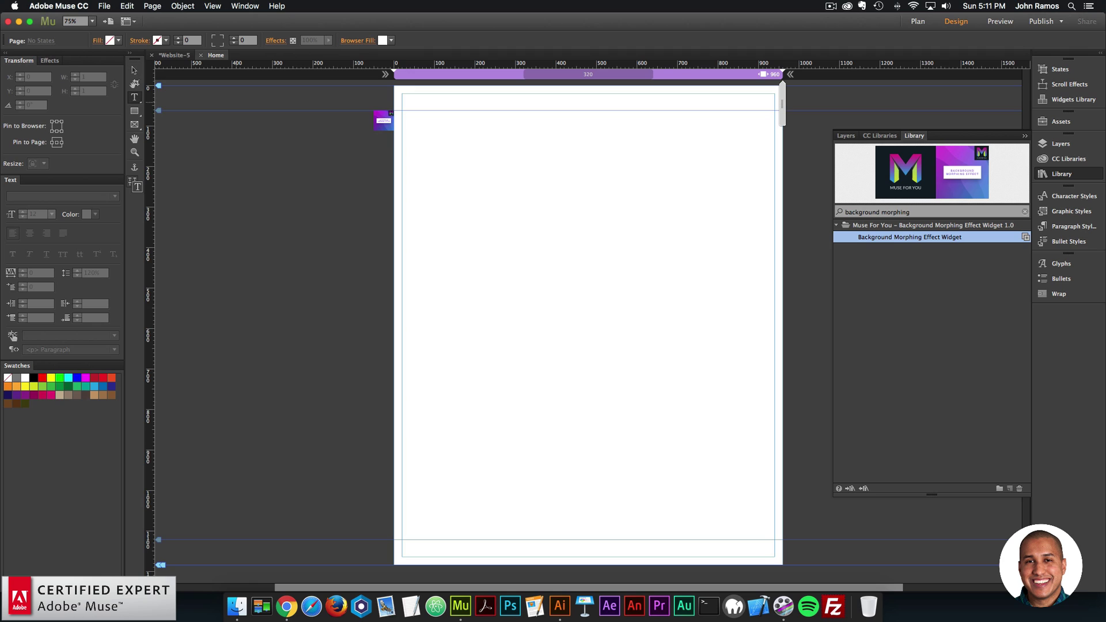
pyautogui.moveTo(467, 110); pyautogui.dragTo(731, 192)
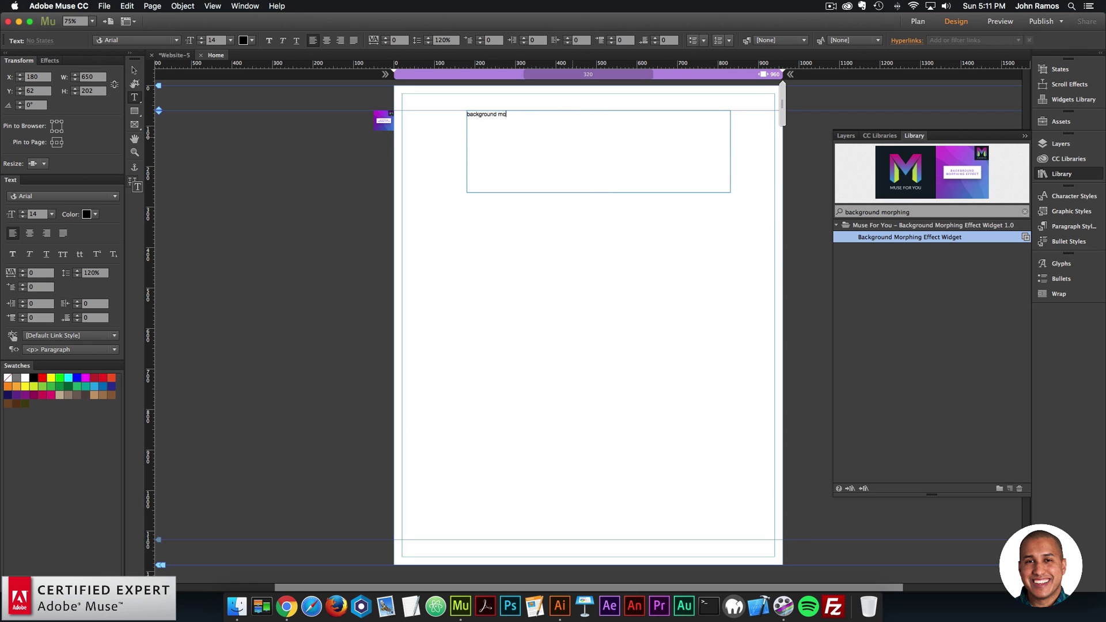
pyautogui.write('background morphing effect widget')
# Set all of the heading's text to the Roboto font at size 48.
pyautogui.press('super+a')
pyautogui.click(35, 195)
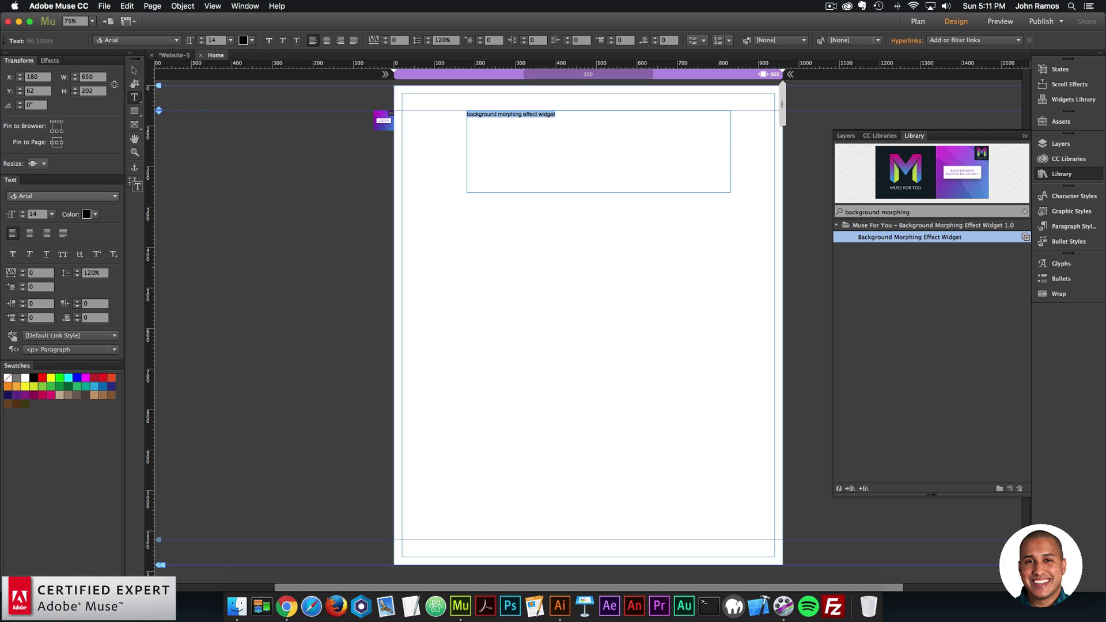
pyautogui.write('robot')
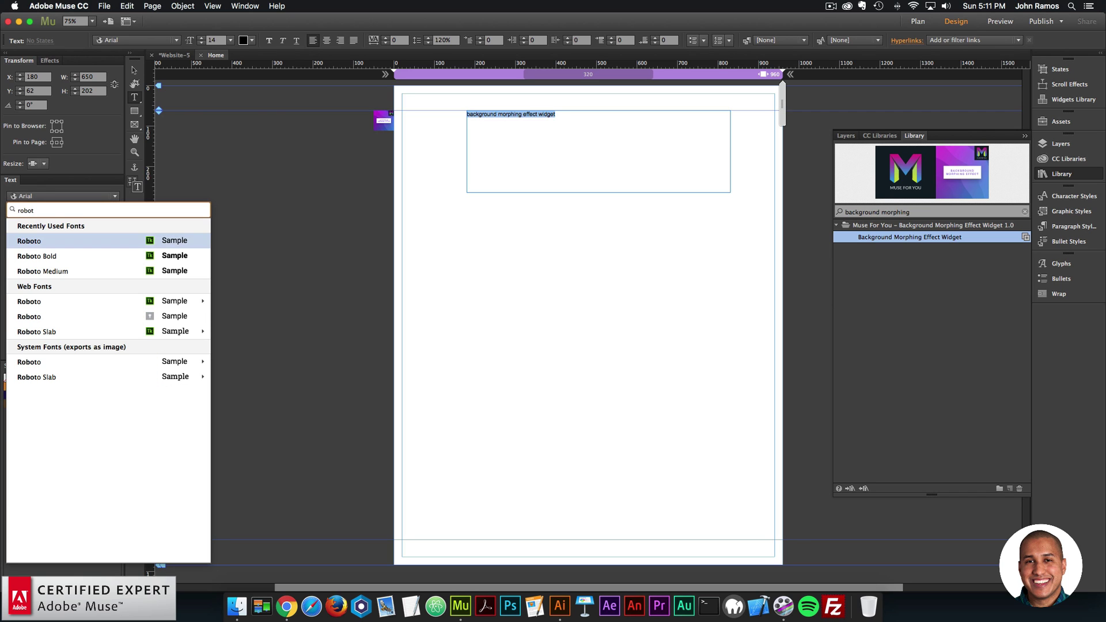
pyautogui.click(36, 241)
pyautogui.click(52, 214)
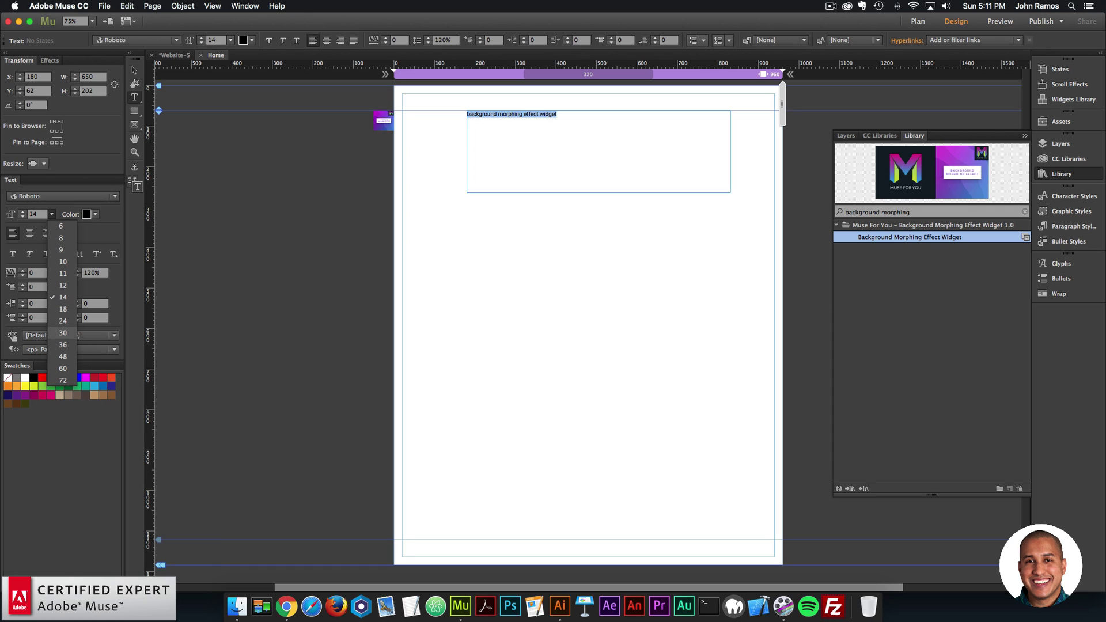
pyautogui.click(63, 357)
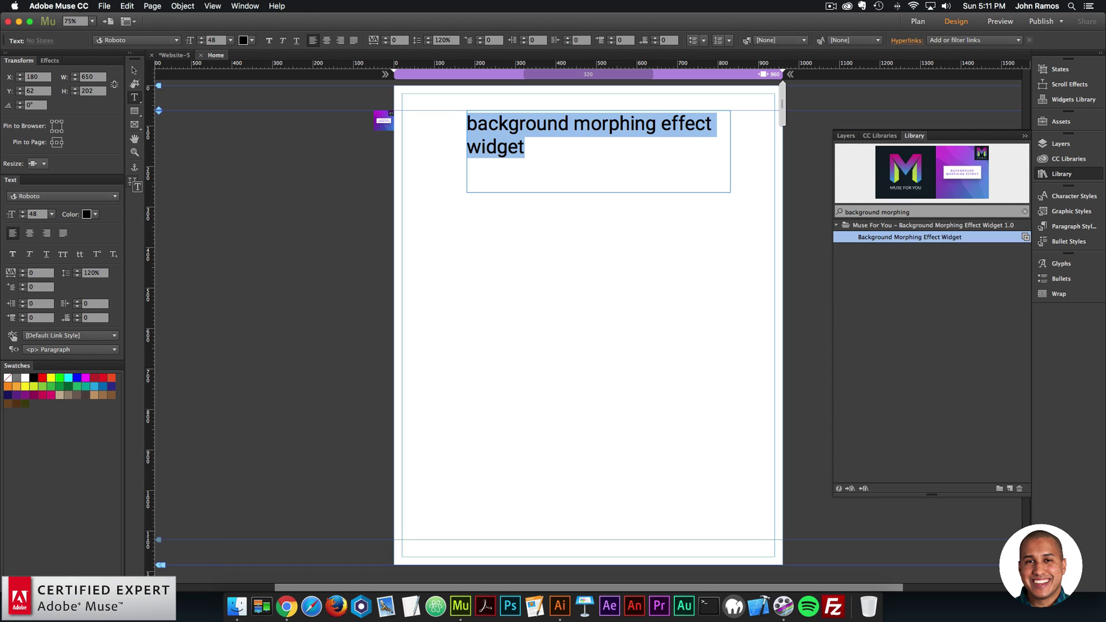
# Format the heading as centered all caps with a letter spacing of 5.
pyautogui.click(63, 254)
pyautogui.press('super+shift+c')
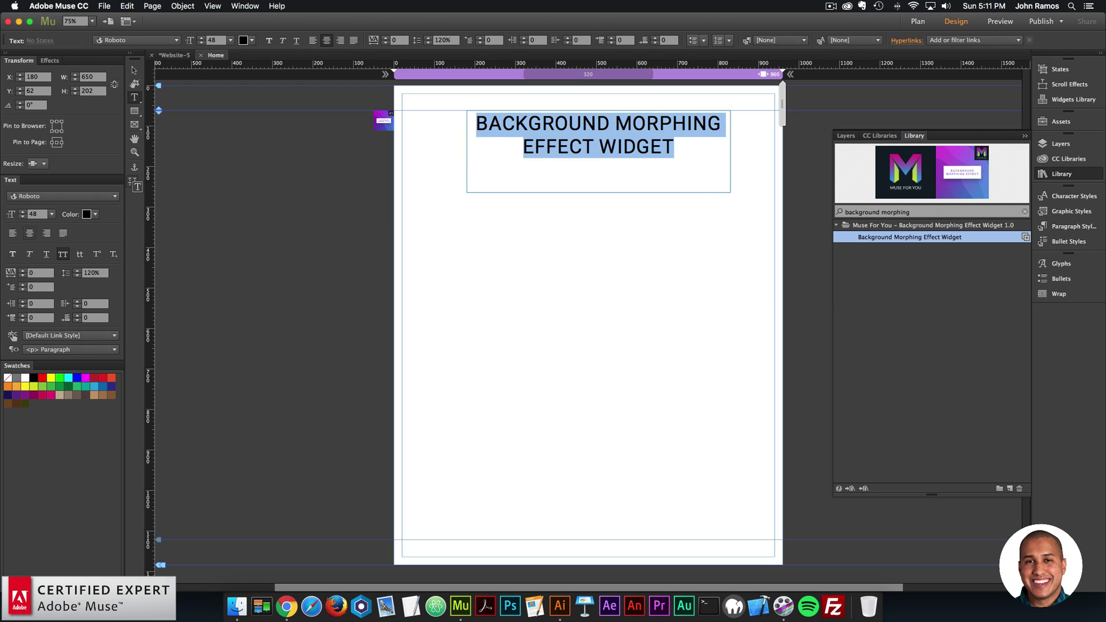
pyautogui.click(23, 270)
pyautogui.click(22, 271)
pyautogui.click(23, 271)
pyautogui.click(23, 271)
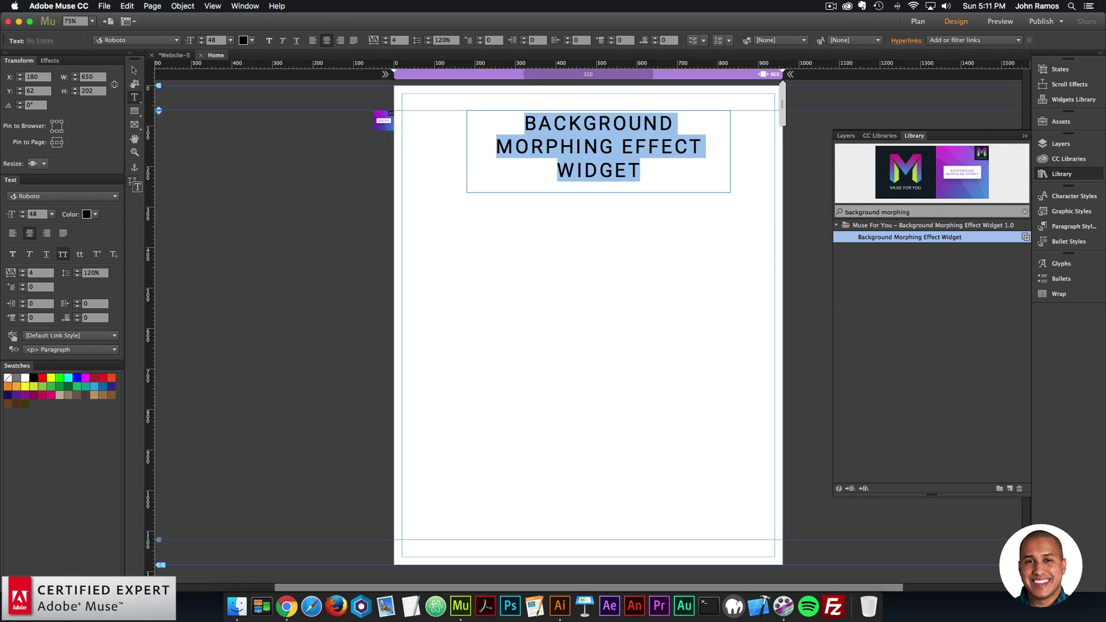
# Move the heading's text frame to X 155, Y 62 and color its text white.
pyautogui.click(134, 69)
pyautogui.moveTo(598, 147)
pyautogui.mouseDown()
pyautogui.moveTo(593, 162)
pyautogui.moveTo(588, 150)
pyautogui.mouseUp()
pyautogui.press('t')
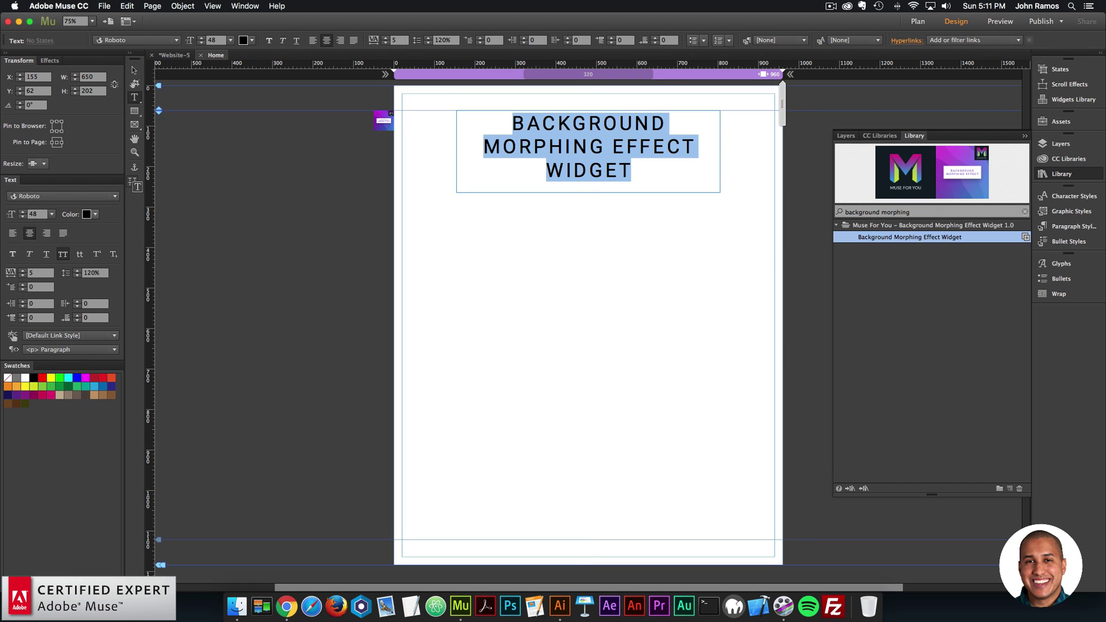
pyautogui.click(87, 214)
pyautogui.click(230, 233)
pyautogui.click(134, 69)
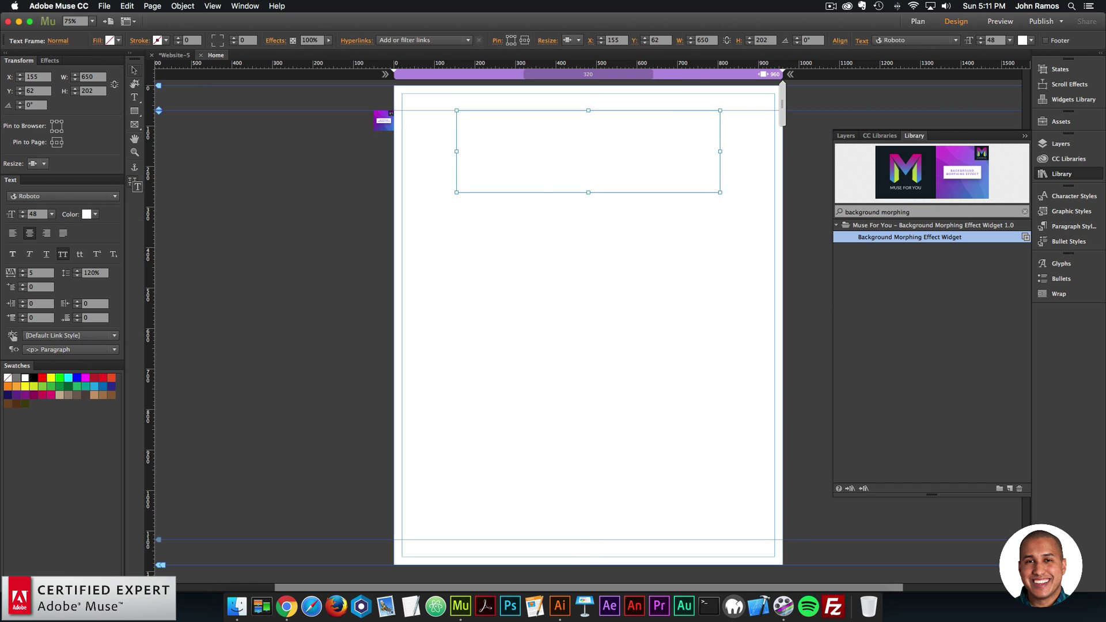
pyautogui.click(219, 138)
# Preview the page with its heading in Chrome and view the Muse For You demo page of the morphing effect.
pyautogui.click(105, 6)
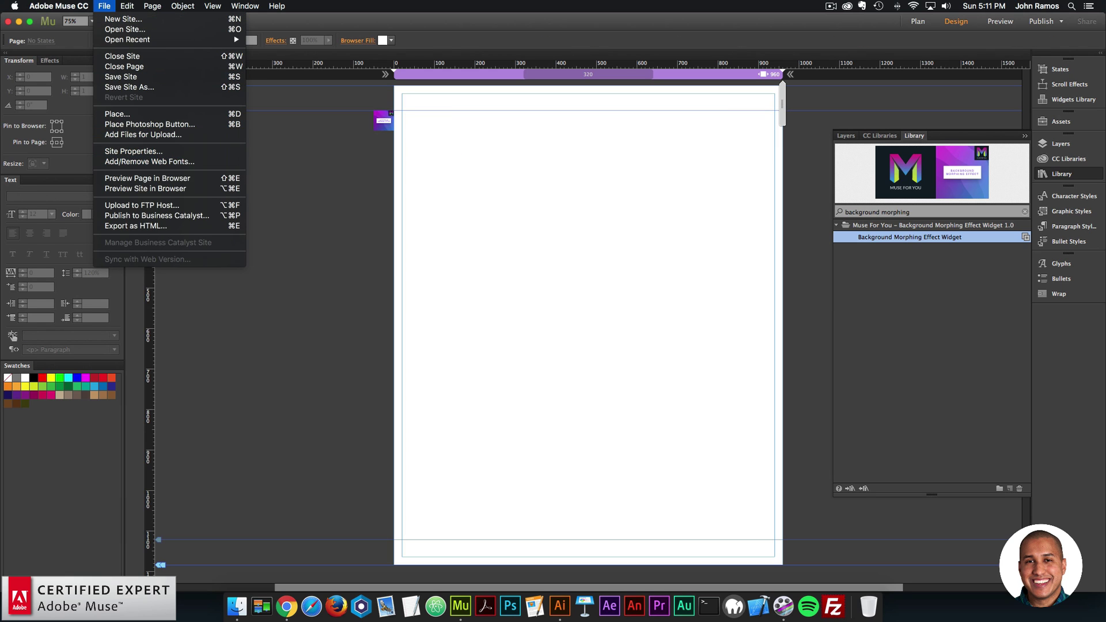
pyautogui.click(147, 178)
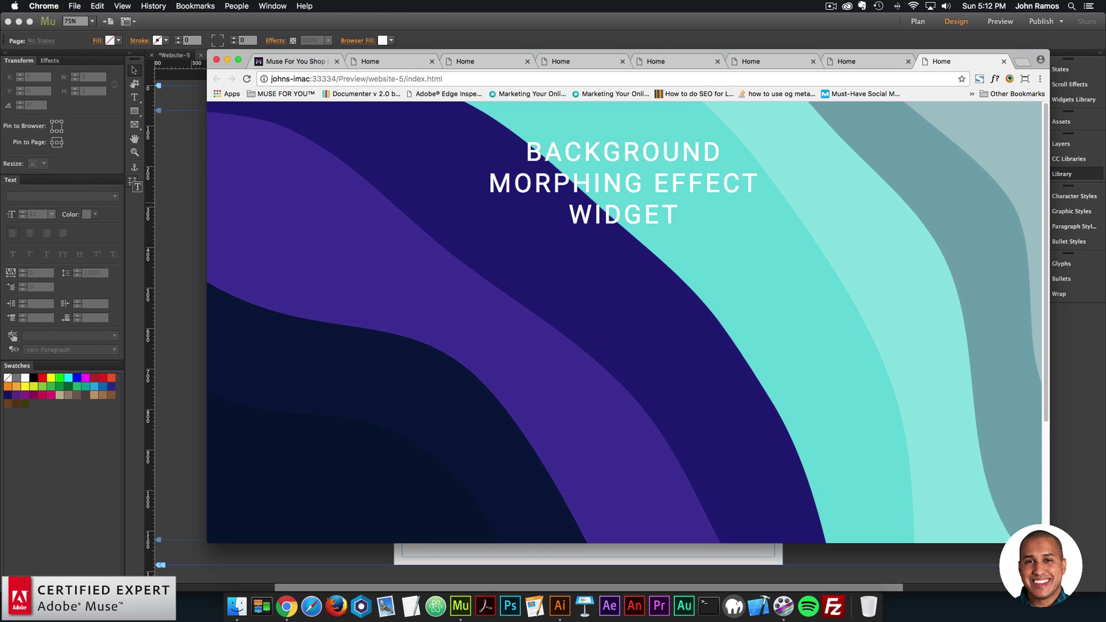
pyautogui.click(296, 61)
pyautogui.click(242, 121)
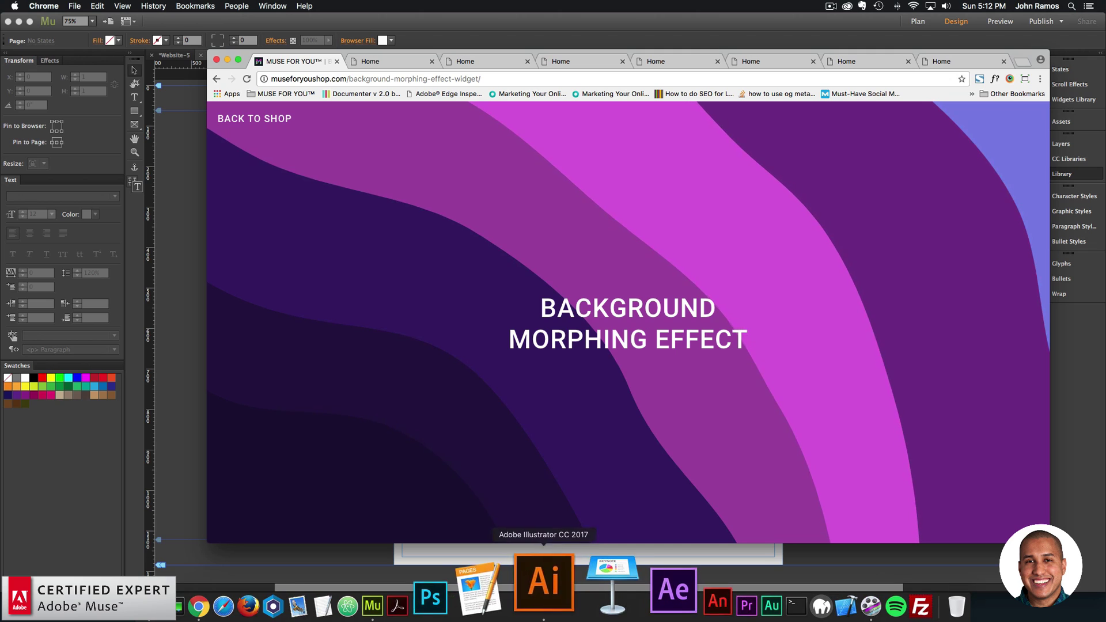
# Switch to Illustrator and look through the harmony rules available in the Color Guide.
pyautogui.click(543, 582)
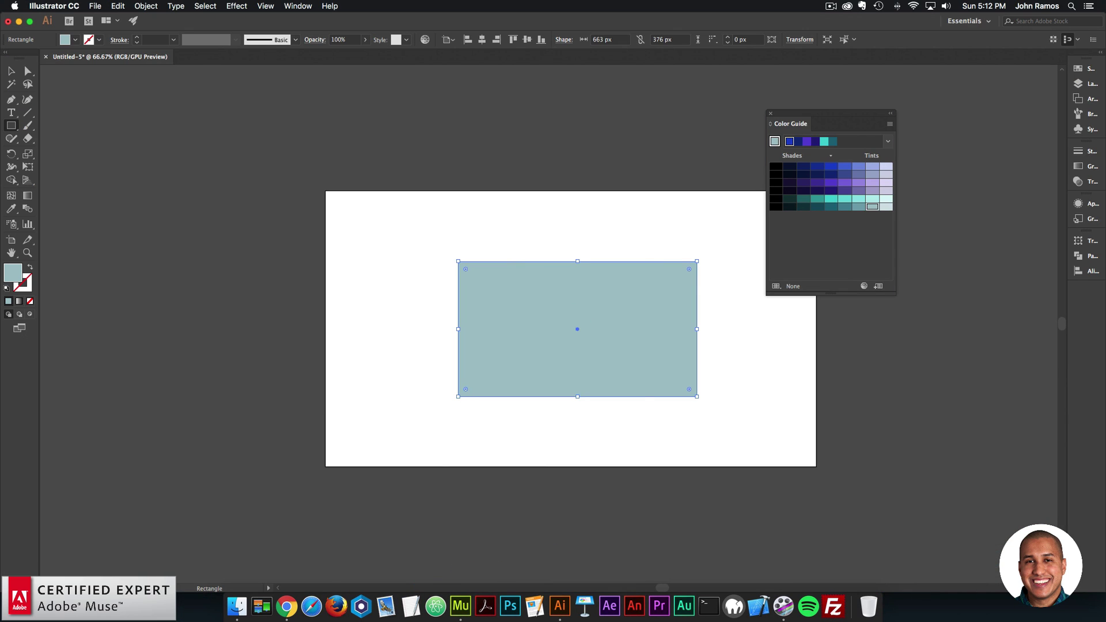
pyautogui.click(887, 142)
pyautogui.scroll(3, 827, 236)
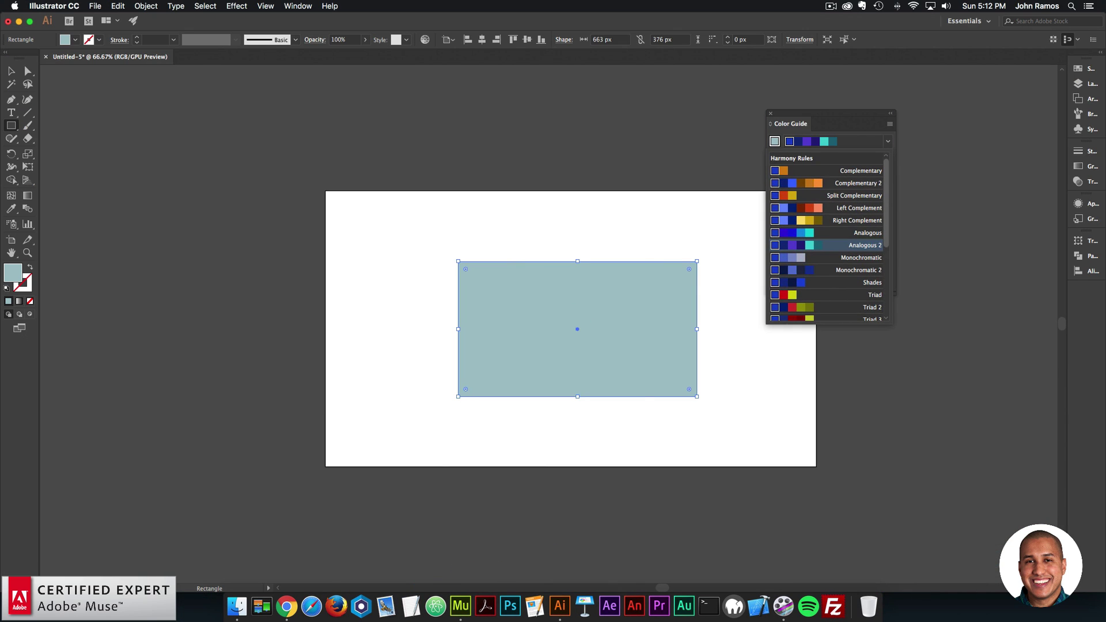
pyautogui.moveTo(886, 201); pyautogui.dragTo(886, 201)
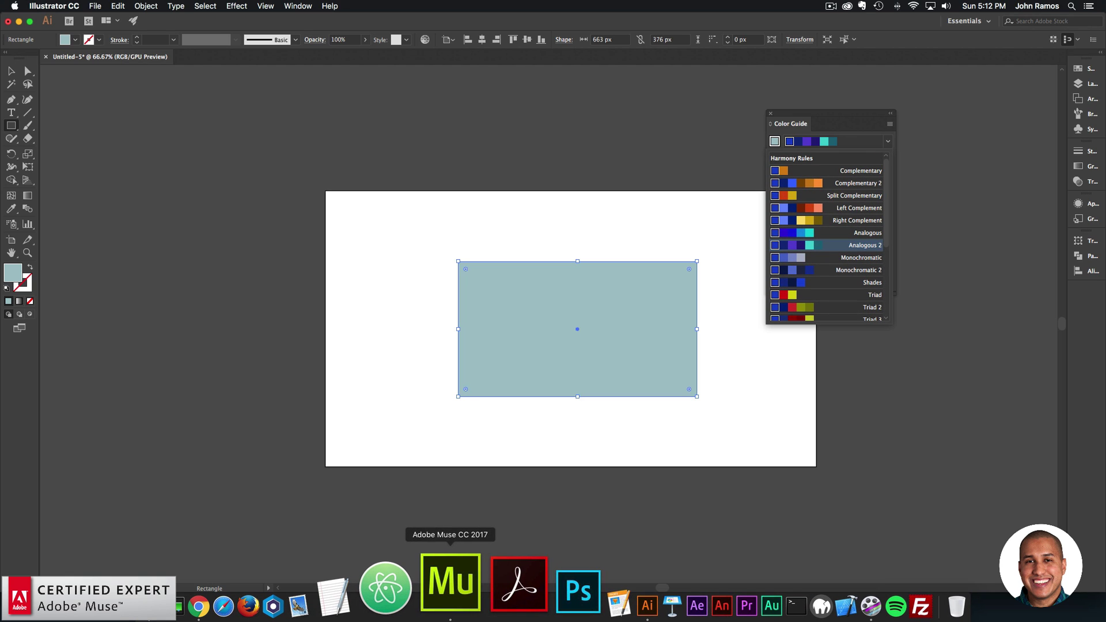
# Switch to Muse and open the Background Morphing Effect widget's options to review its settings.
pyautogui.click(450, 583)
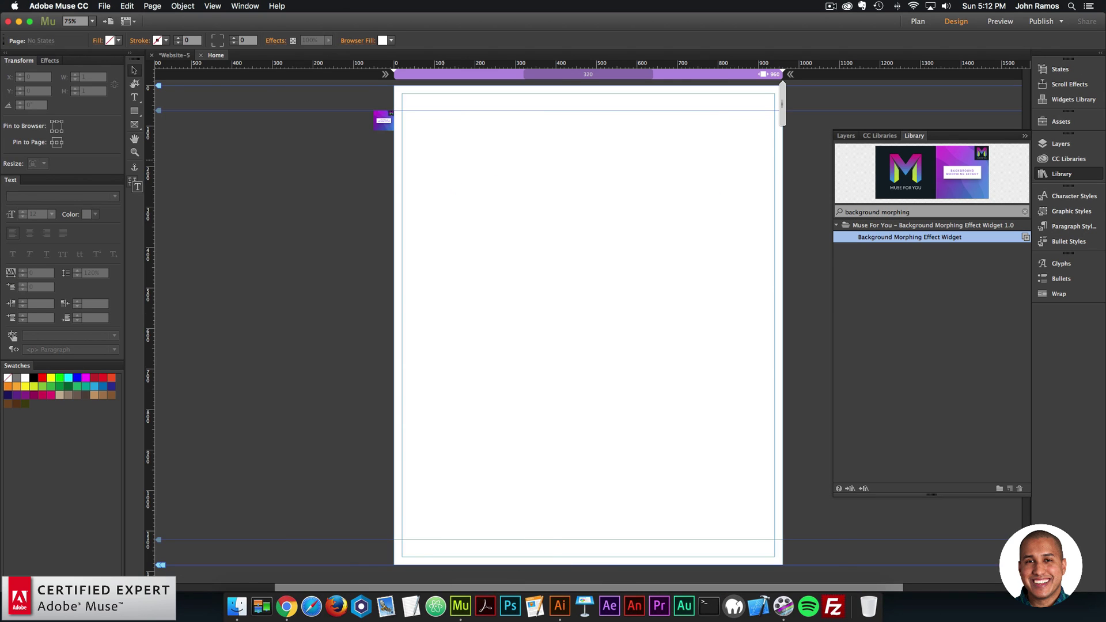
pyautogui.click(390, 121)
pyautogui.click(404, 108)
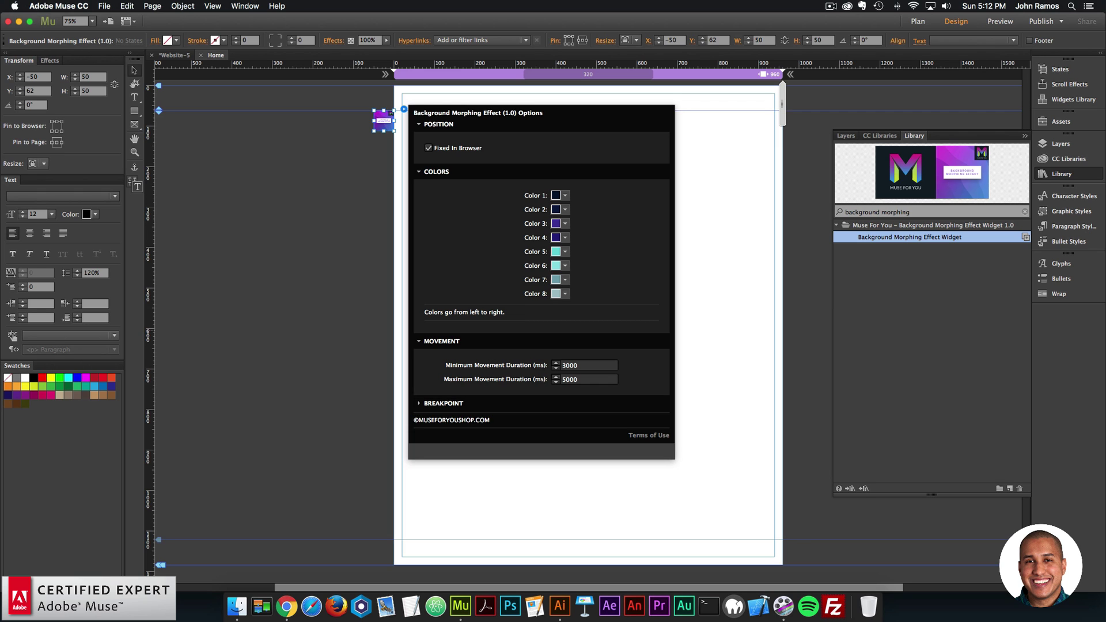
# Switch to Chrome and open museforyoushop.com in a new tab.
pyautogui.click(286, 606)
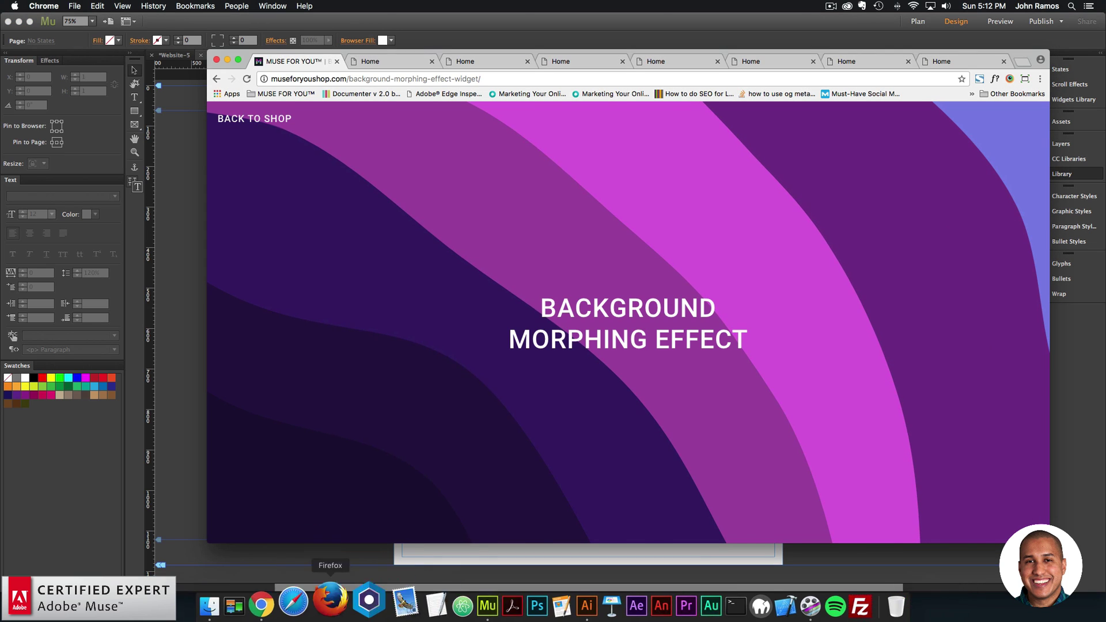
pyautogui.press('super+t')
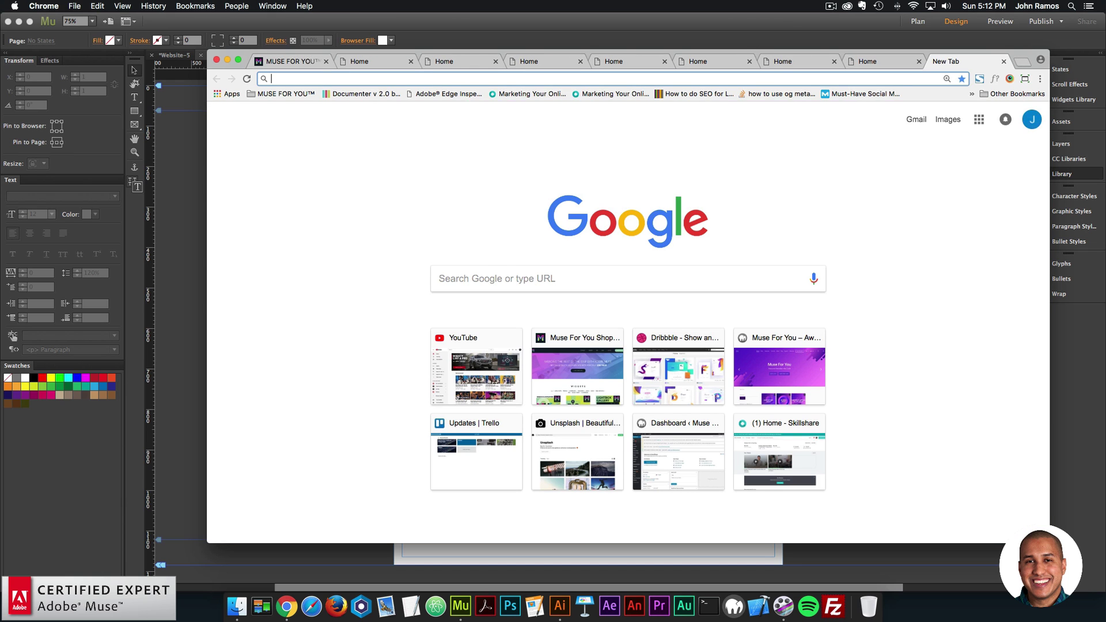
pyautogui.write('museforyoushop.com')
pyautogui.press('Return')
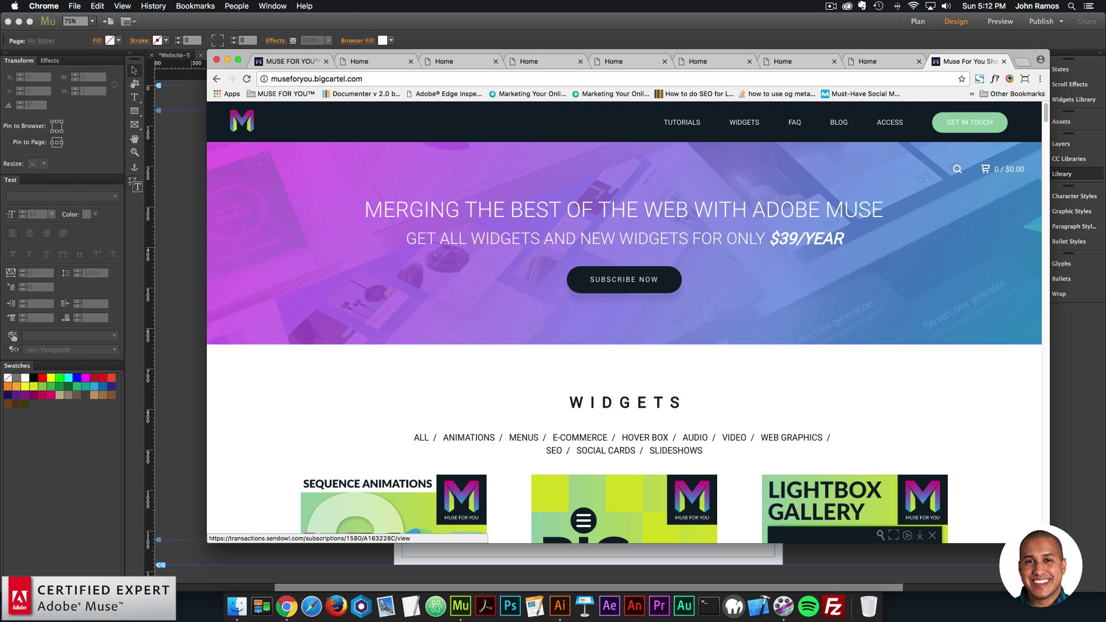
# Open the shop's Background Morphing Effect Widget product page and examine its features and option screenshots.
pyautogui.scroll(-12, 623, 280)
pyautogui.click(855, 357)
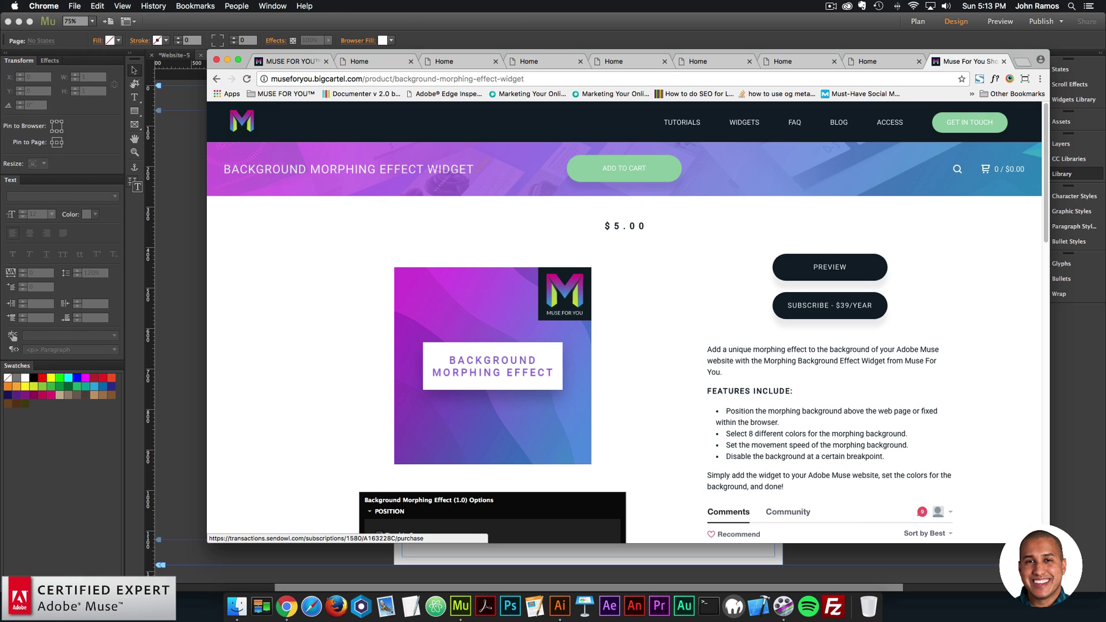
pyautogui.scroll(-3, 830, 305)
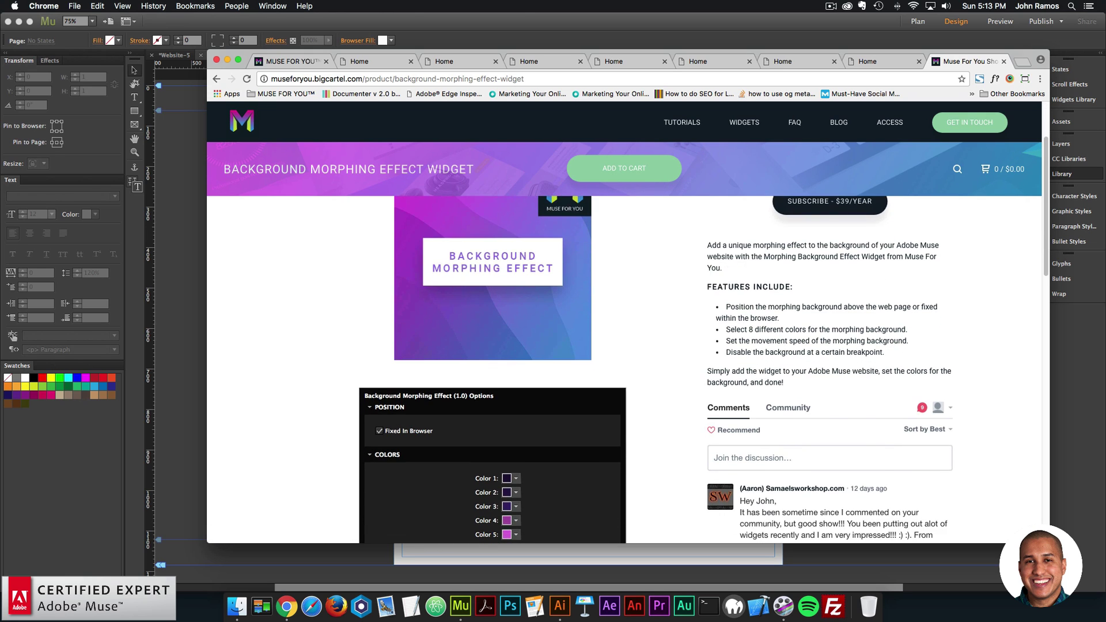
pyautogui.scroll(-3, 830, 305)
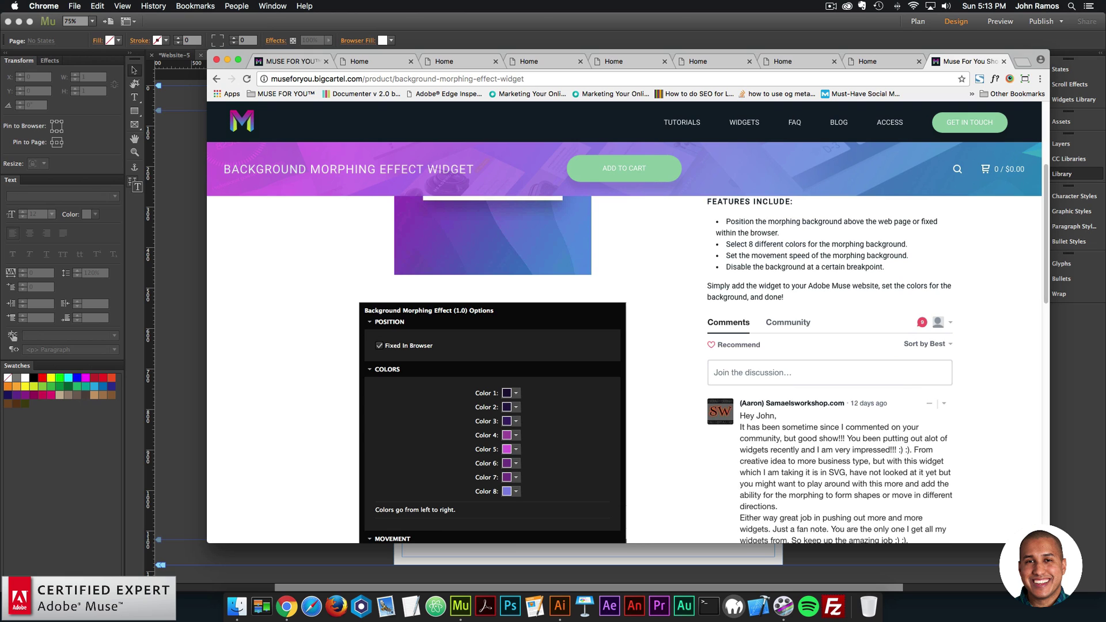
pyautogui.scroll(1, 829, 305)
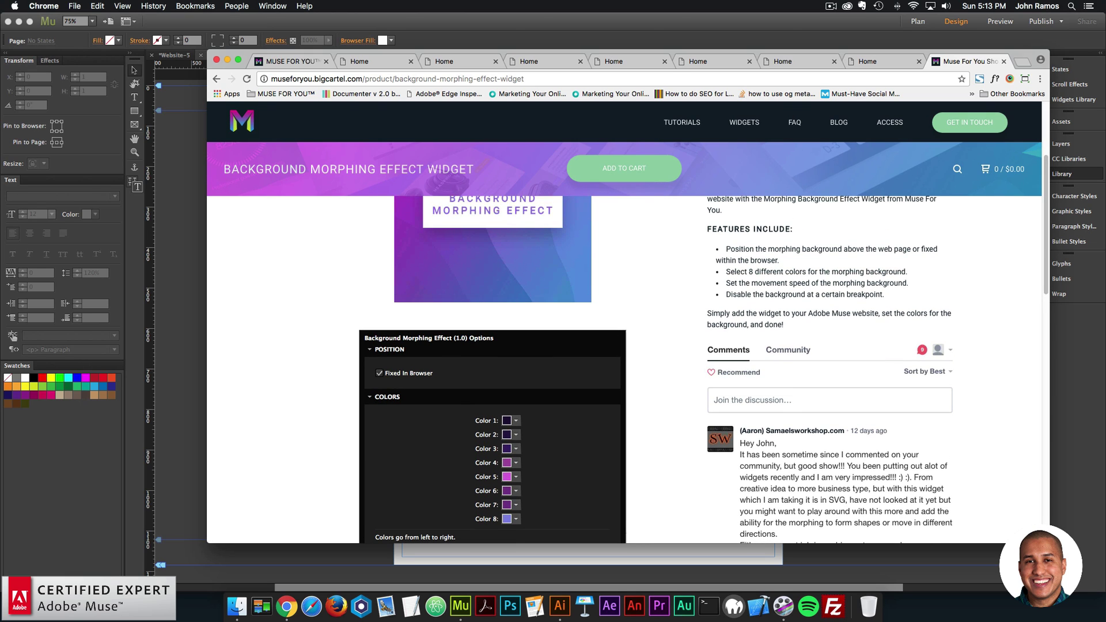
# View the widget's live preview from the product page and return to the shop.
pyautogui.scroll(5, 625, 368)
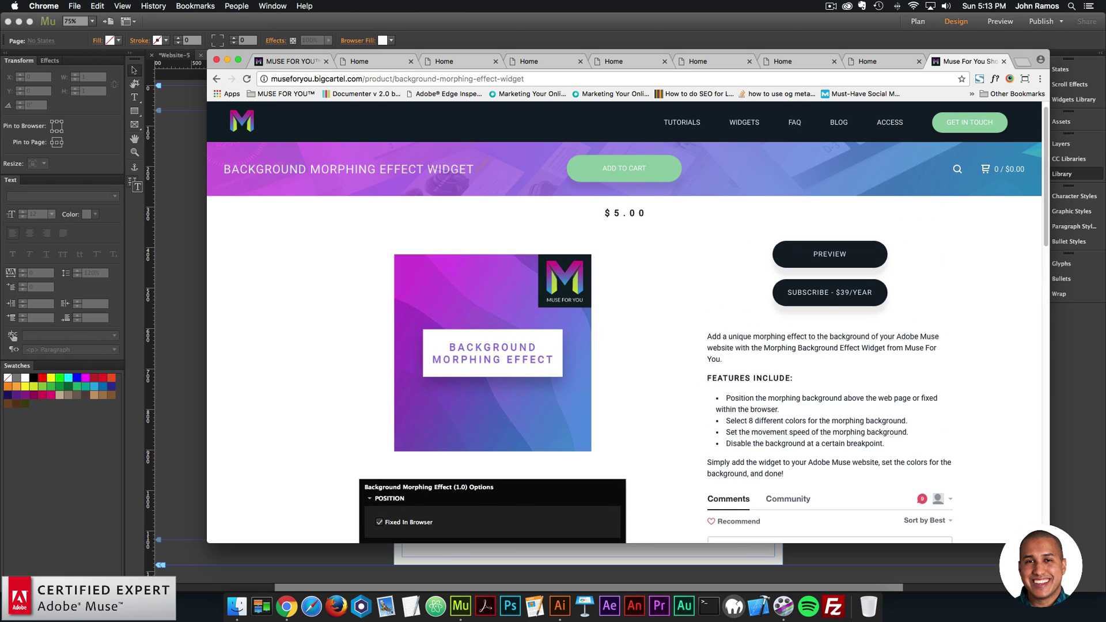
pyautogui.click(830, 267)
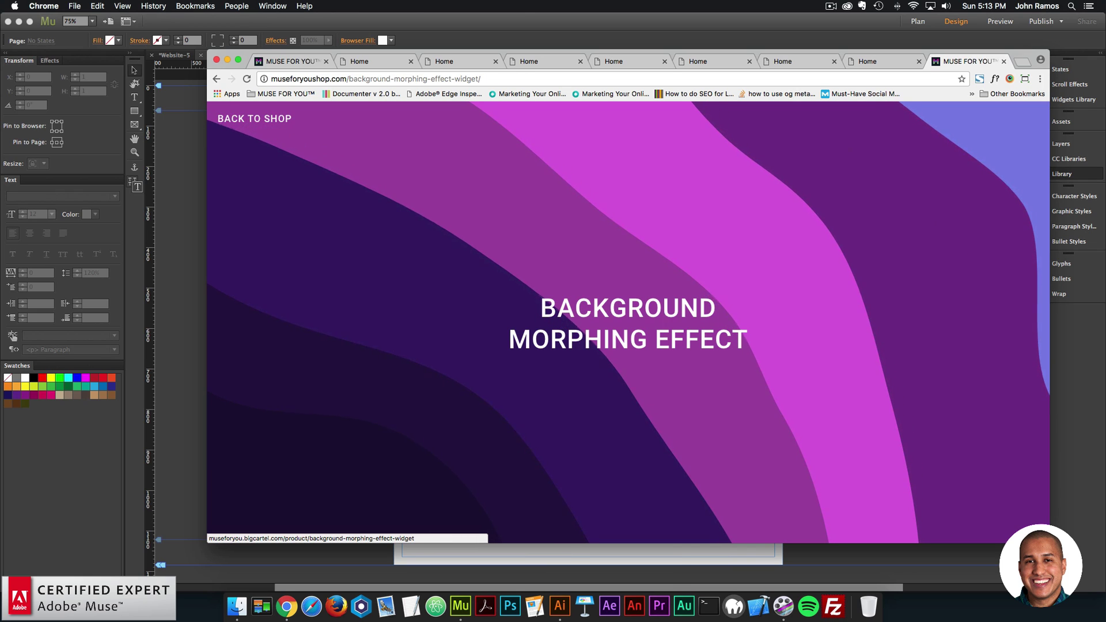
pyautogui.click(254, 118)
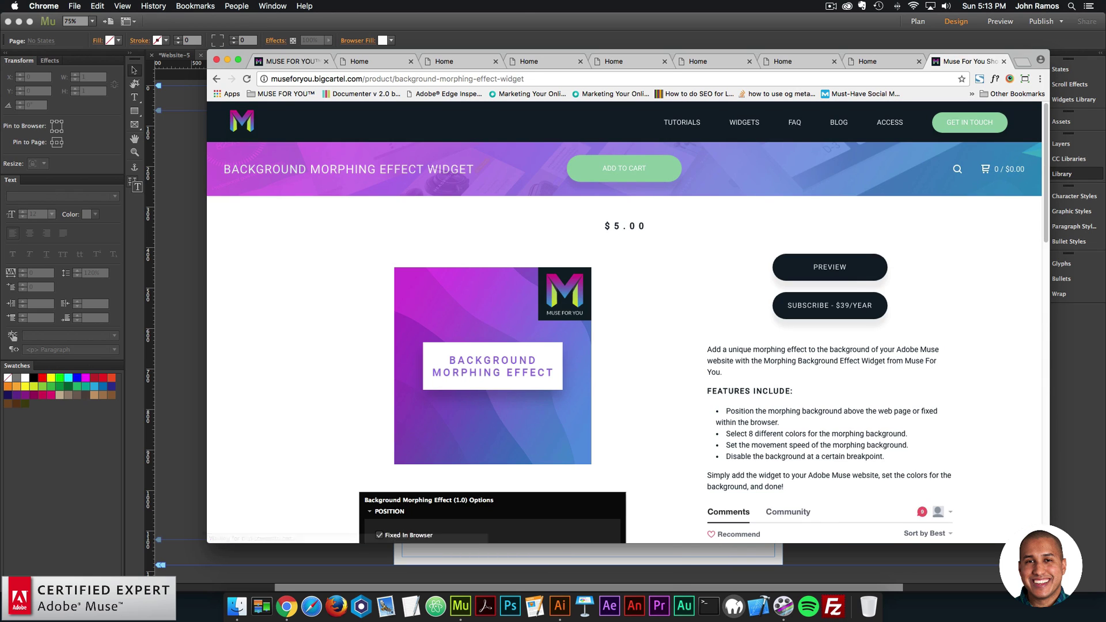